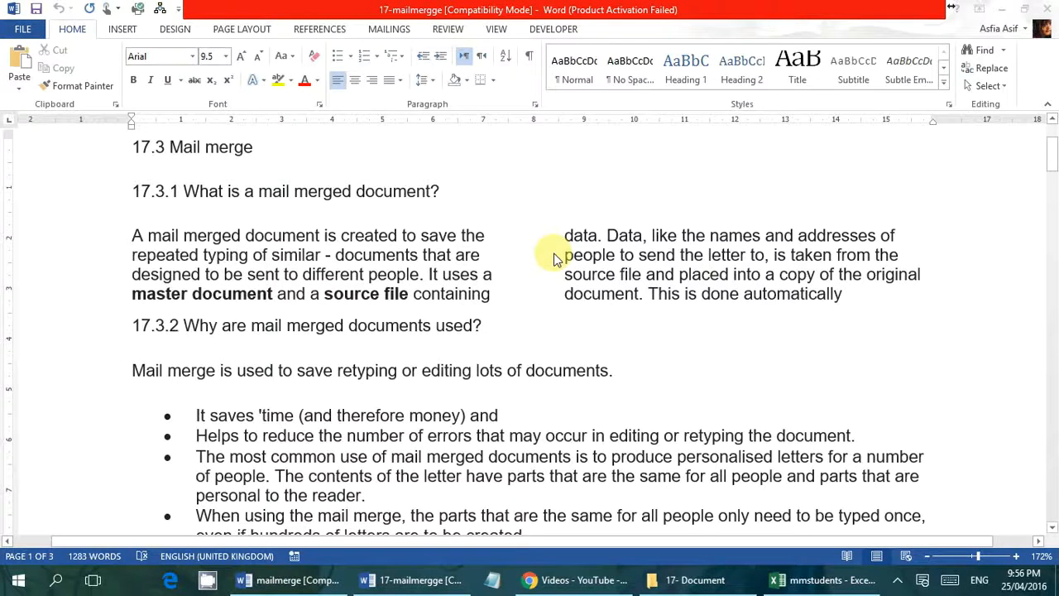
Minimise the notes and the other Word document so the mailmerge letter template is in front.
left_click(407, 583)
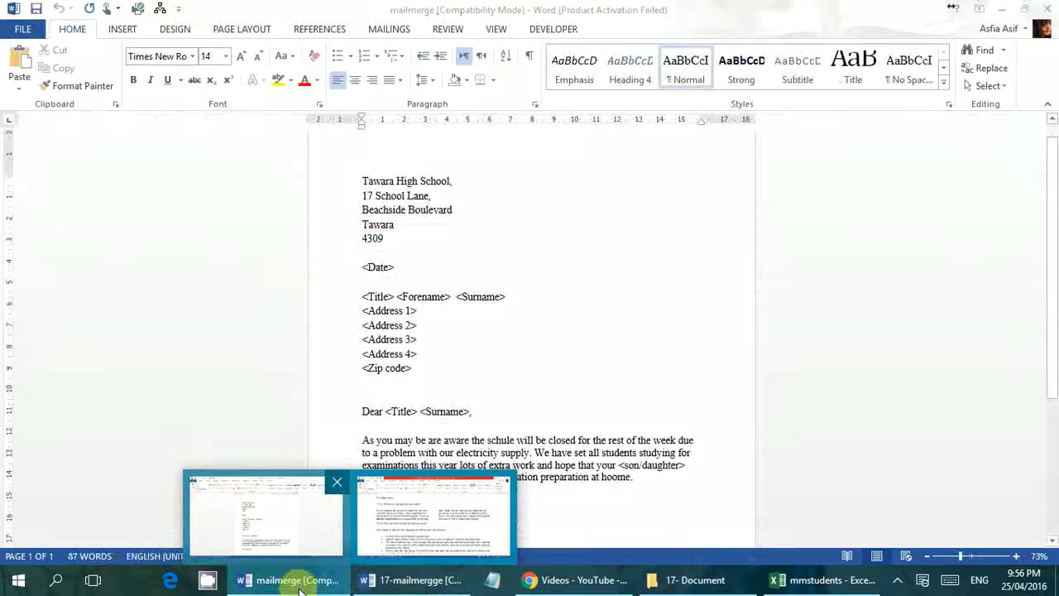
left_click(285, 581)
left_click(298, 583)
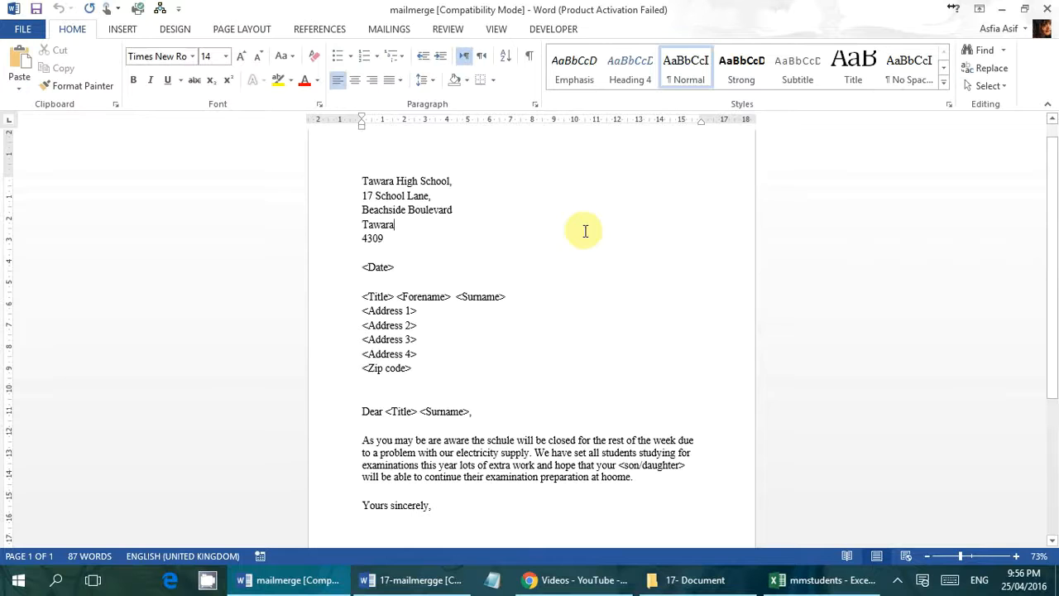
left_click(477, 390)
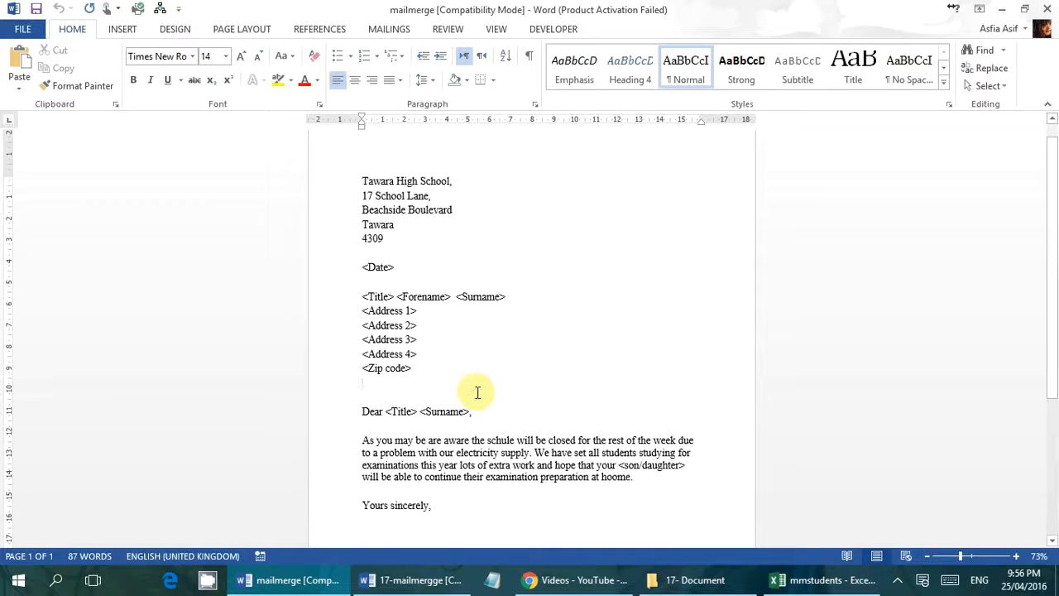
Switch briefly to the notes, return to the letter's Dear greeting, then bring up the 17- Document folder.
left_click(414, 582)
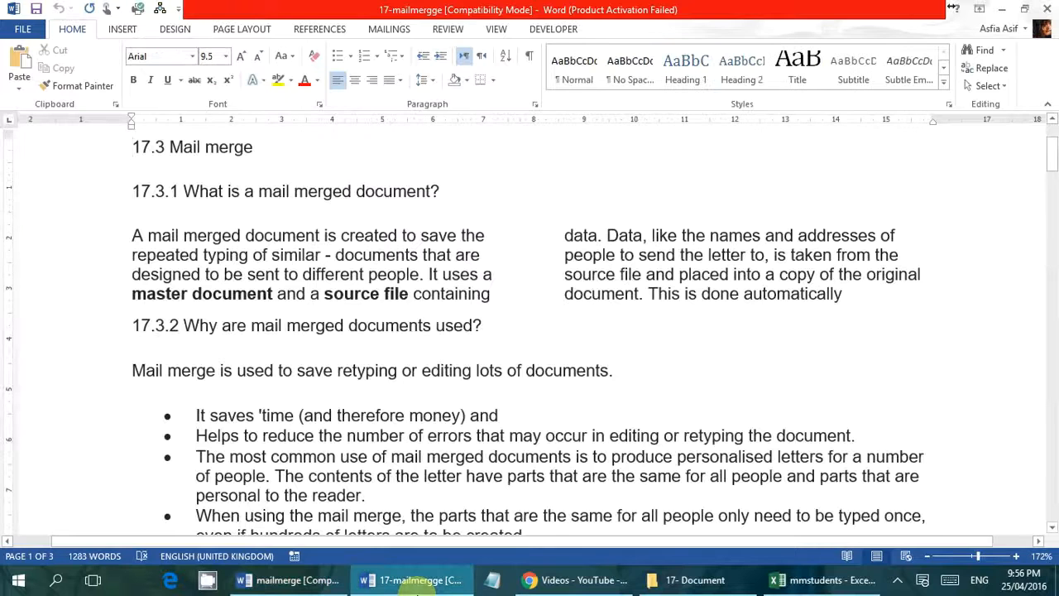
left_click(417, 590)
left_click(472, 412)
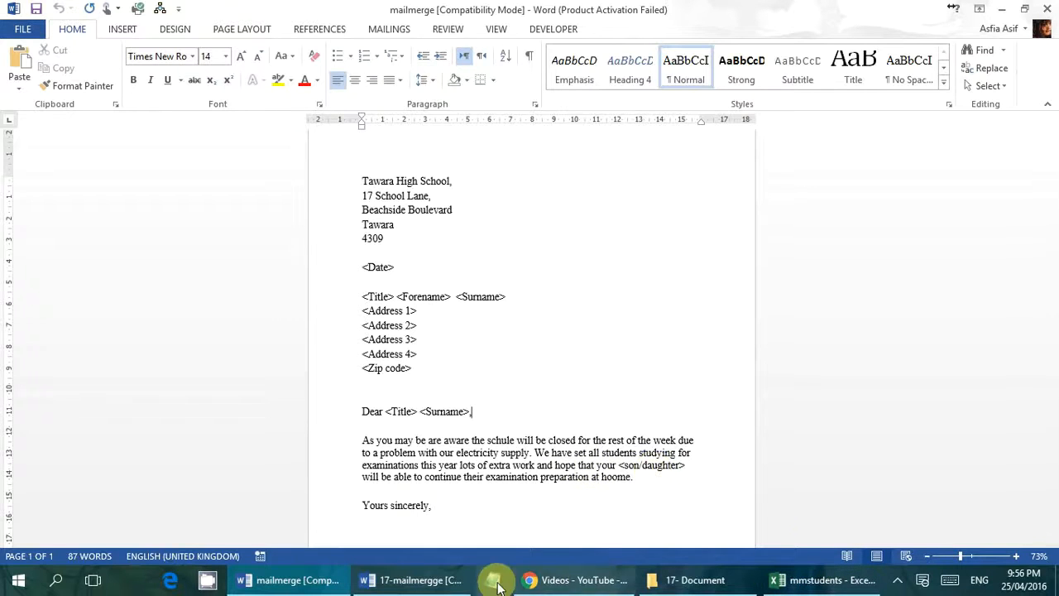
left_click(707, 579)
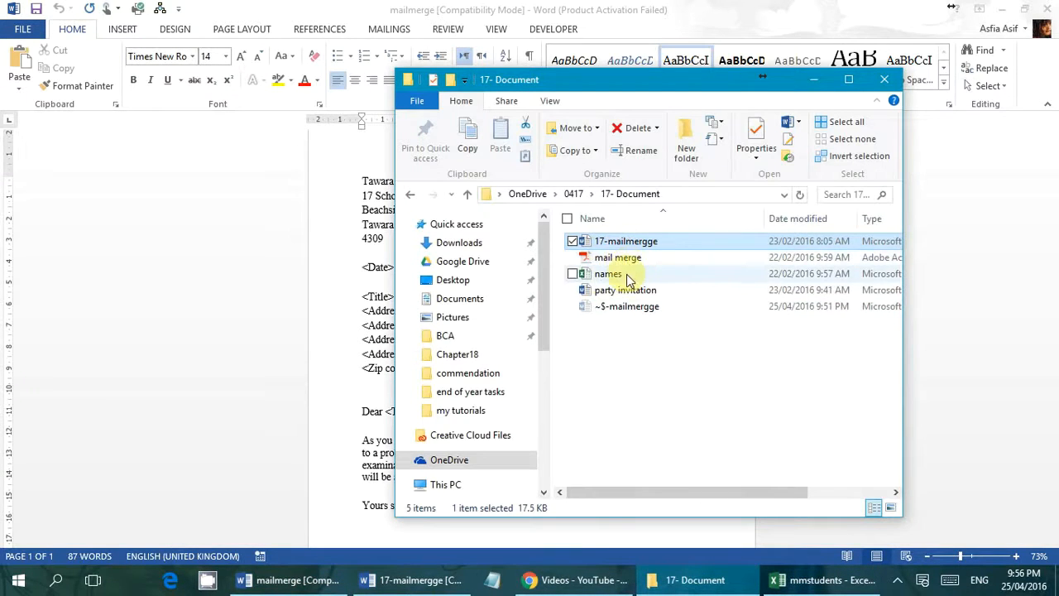
Browse to 0417 > Books > Hodder IGCSE ICT > Chapter source files > Chapter17.
left_click(594, 195)
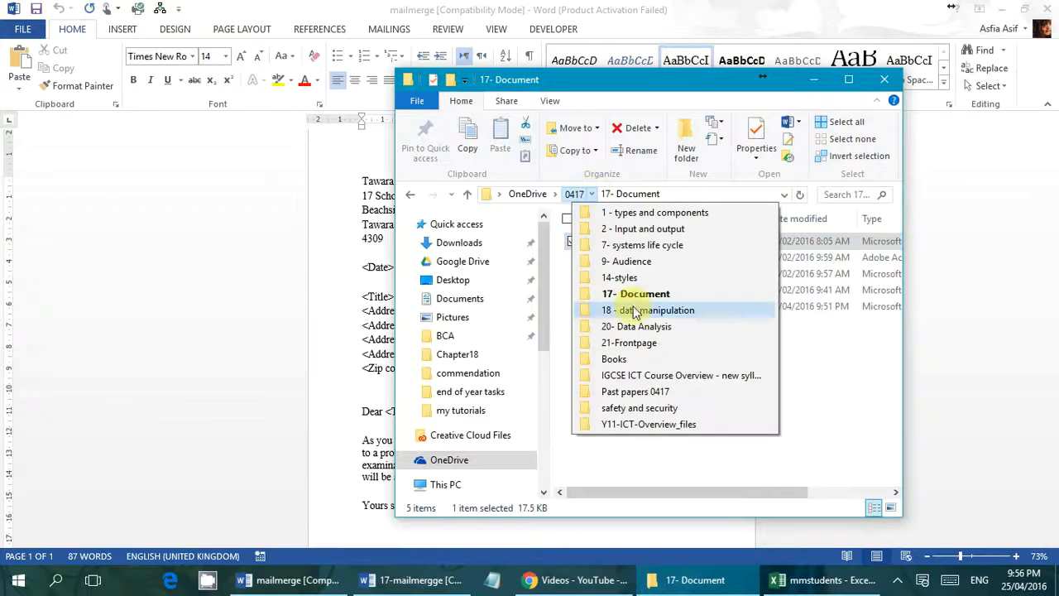
left_click(627, 362)
double_click(641, 241)
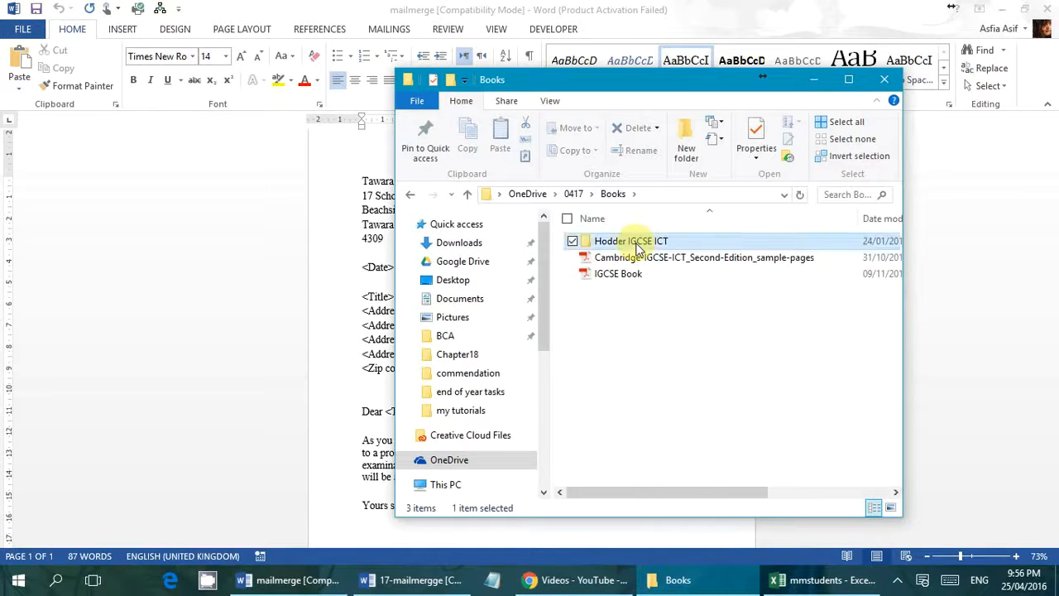
left_click(634, 247)
double_click(634, 247)
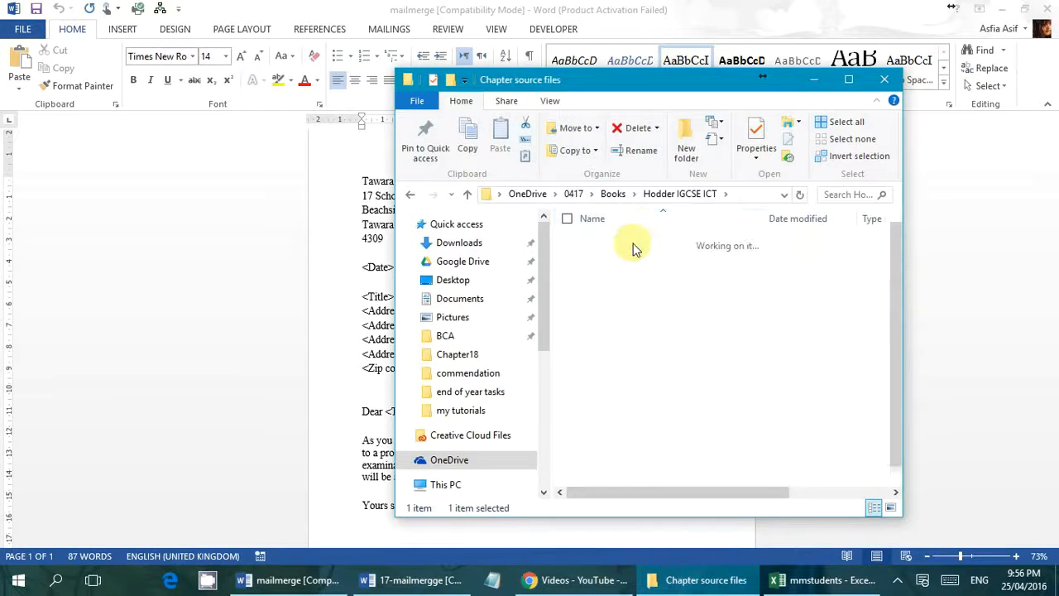
double_click(634, 338)
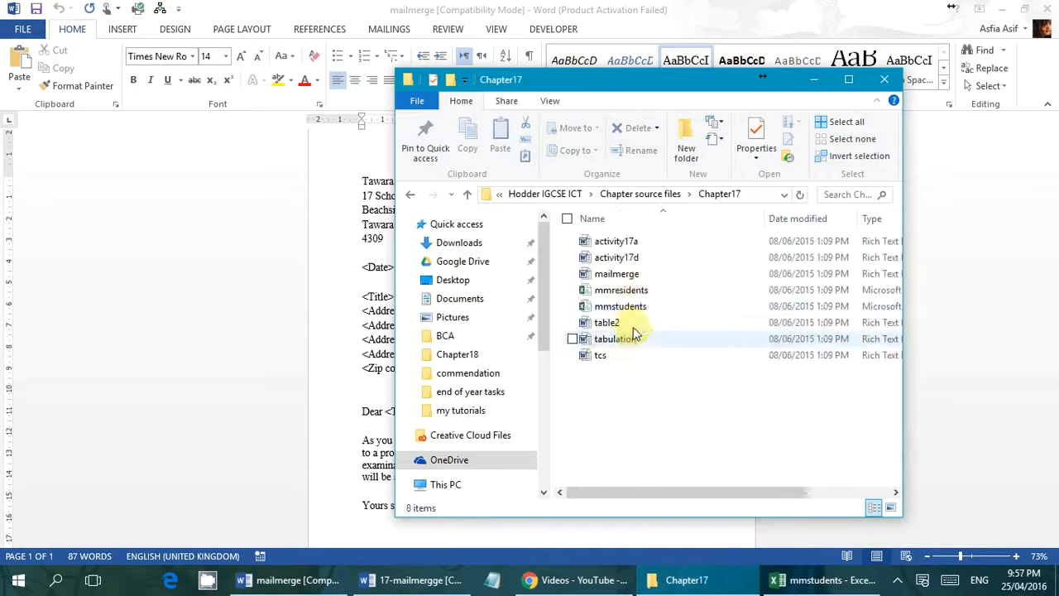
left_click(645, 277)
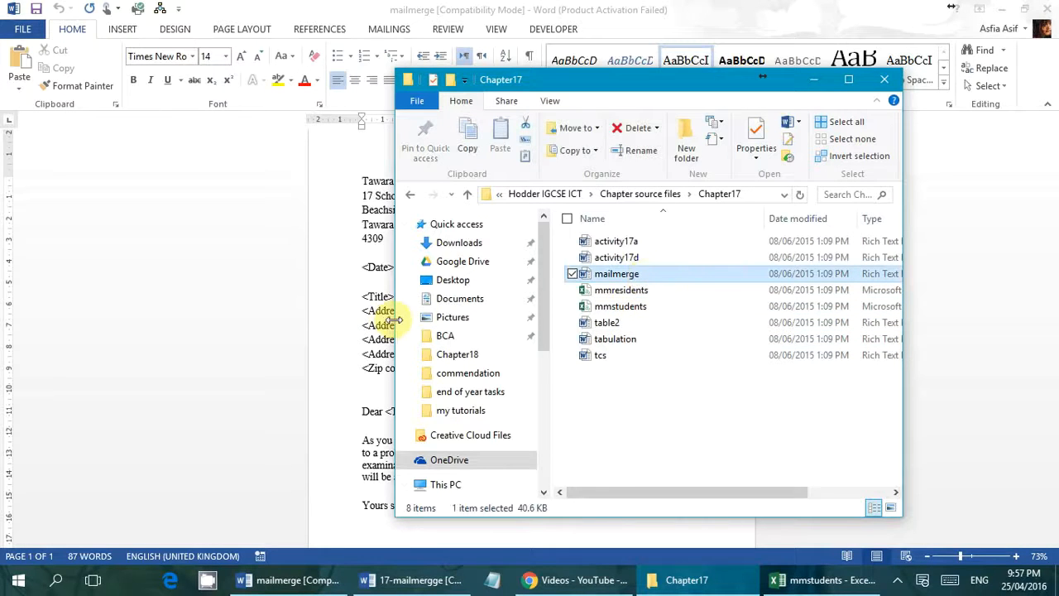
Widen the window and Type column to show mmstudents and mmresidents as Comma Separated Values, then switch to Excel.
left_click_drag(396, 322, 176, 326)
left_click_drag(736, 218, 807, 218)
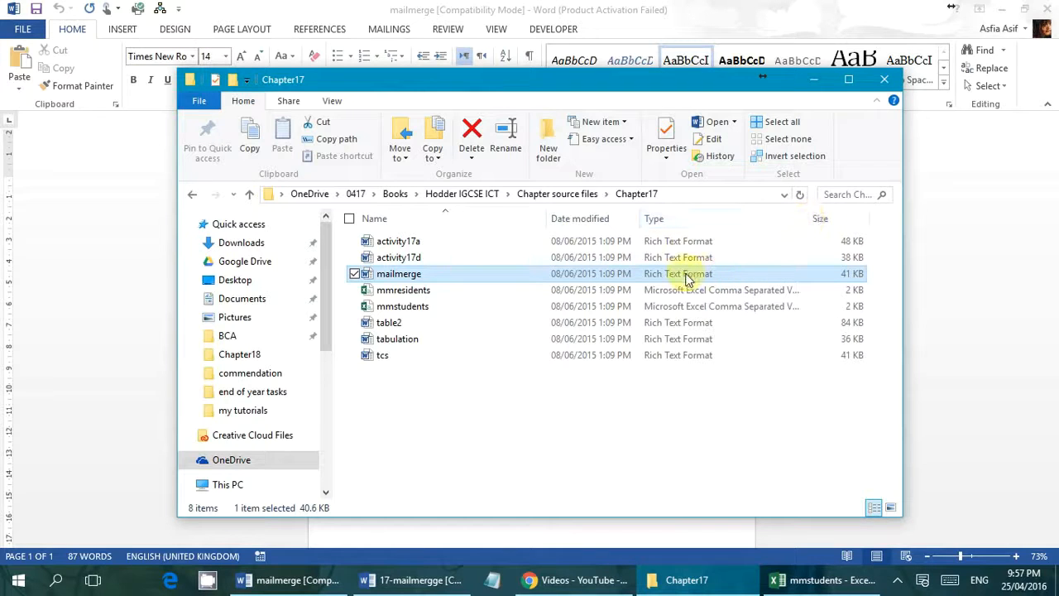
left_click(607, 307)
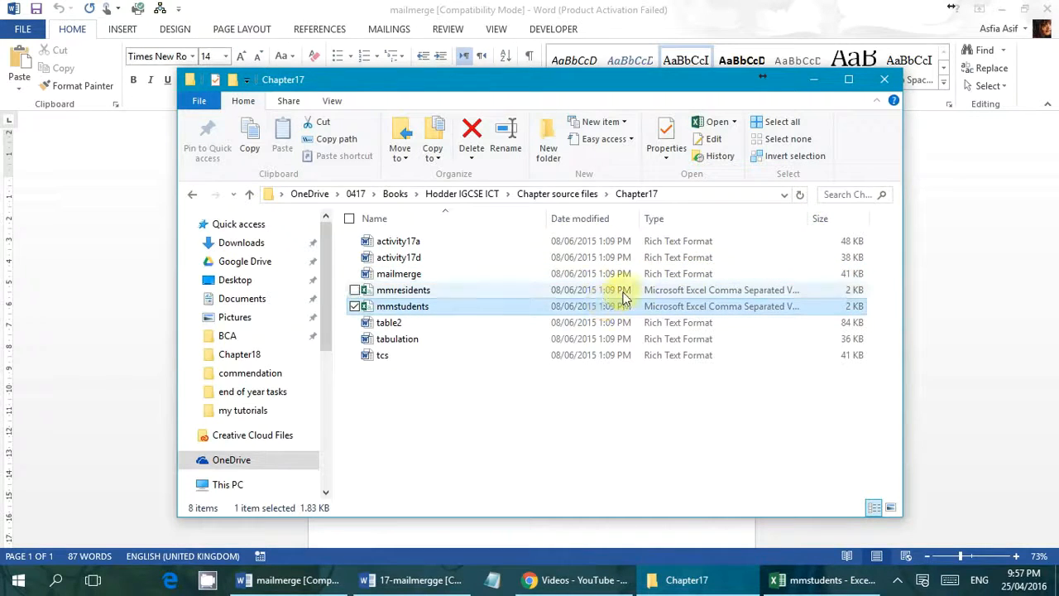
left_click(629, 291)
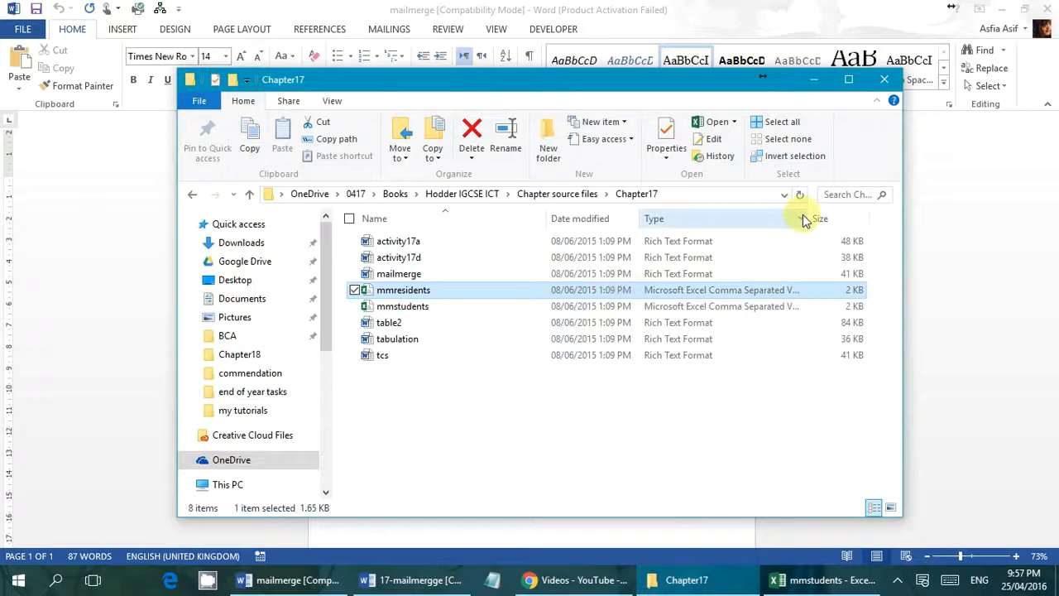
left_click_drag(808, 217, 870, 227)
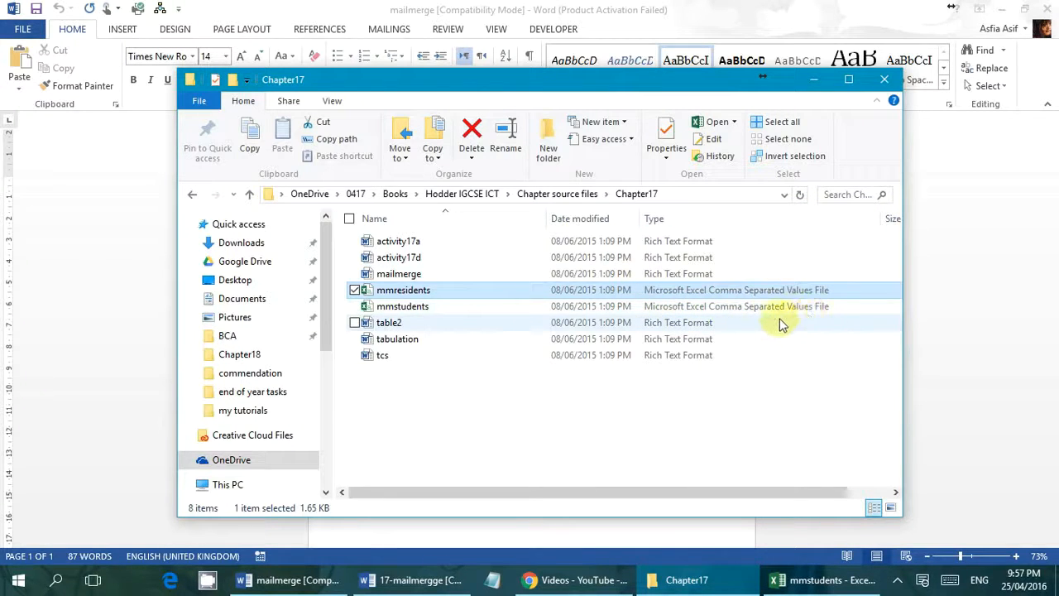
left_click(803, 579)
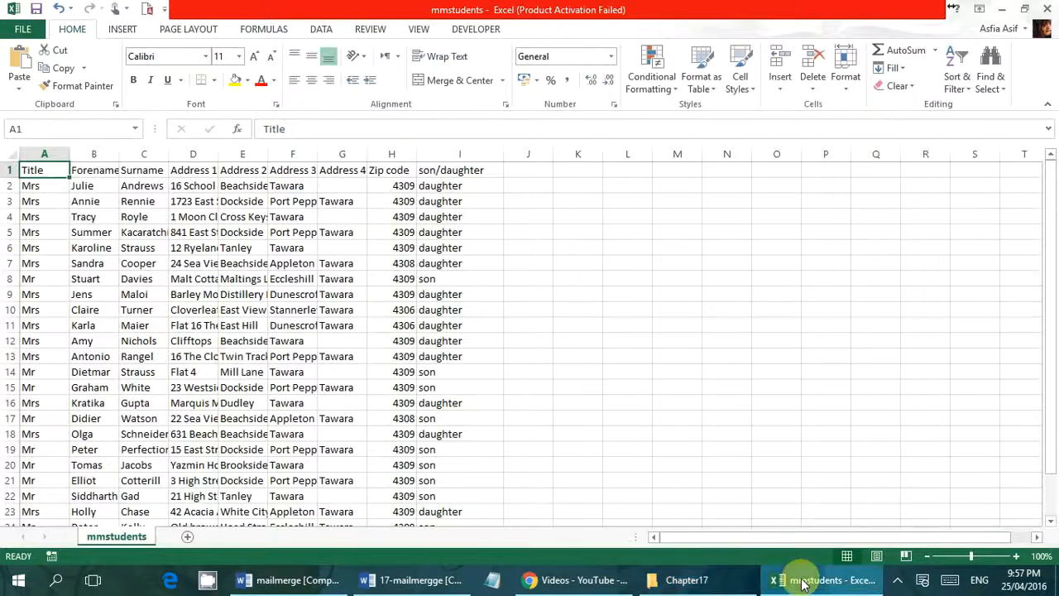
Return from Excel via the 17-mailmergge notes to the mailmerge letter template.
left_click(364, 579)
left_click(290, 579)
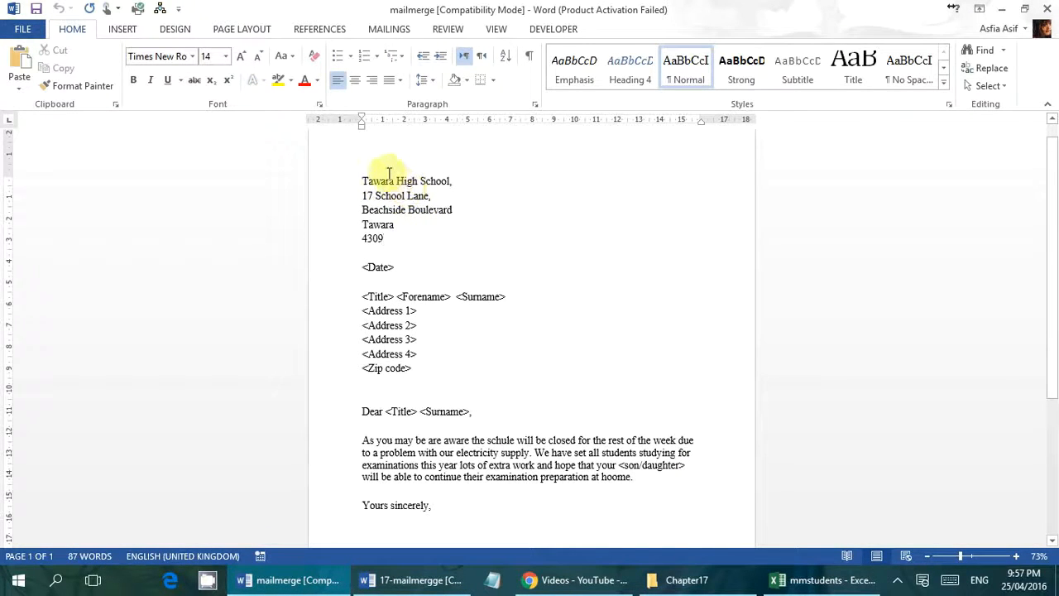
Highlight the school address block and point out the greeting, body and closing of the letter.
left_click_drag(368, 180, 396, 249)
left_click(395, 249)
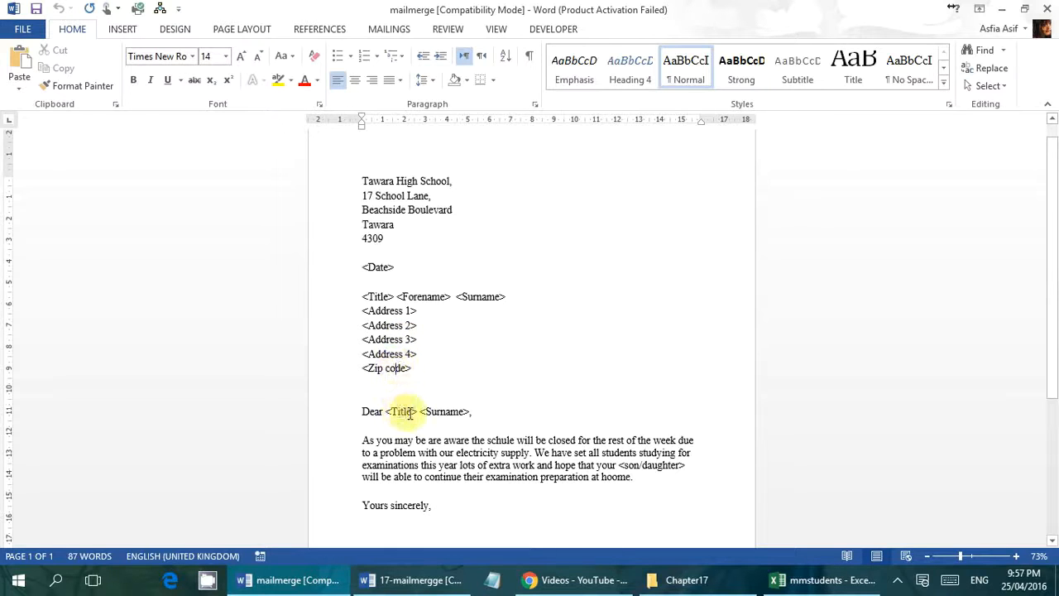
left_click(482, 417)
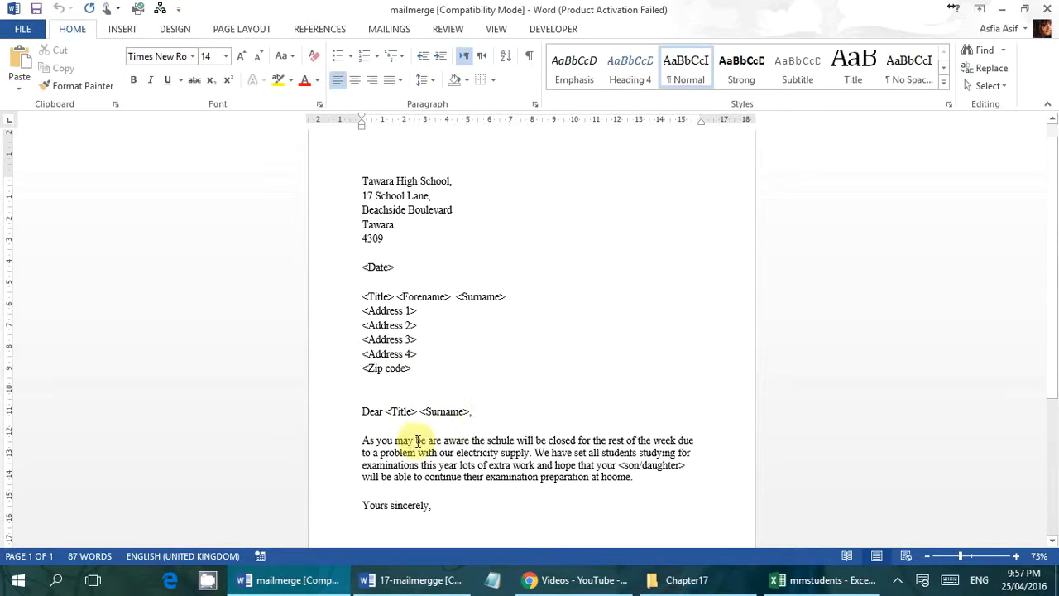
left_click(517, 440)
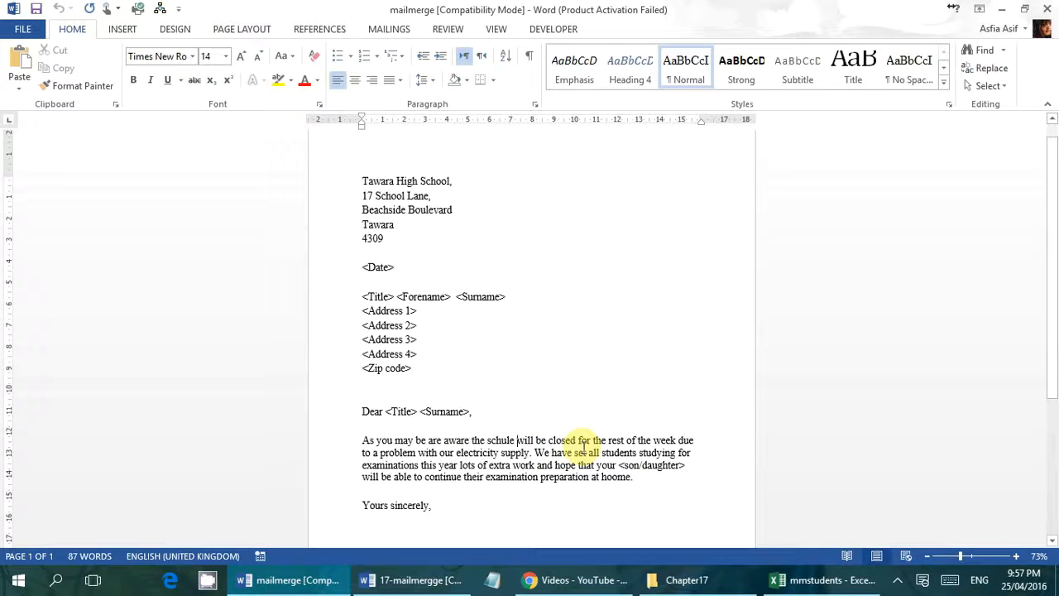
left_click(514, 433)
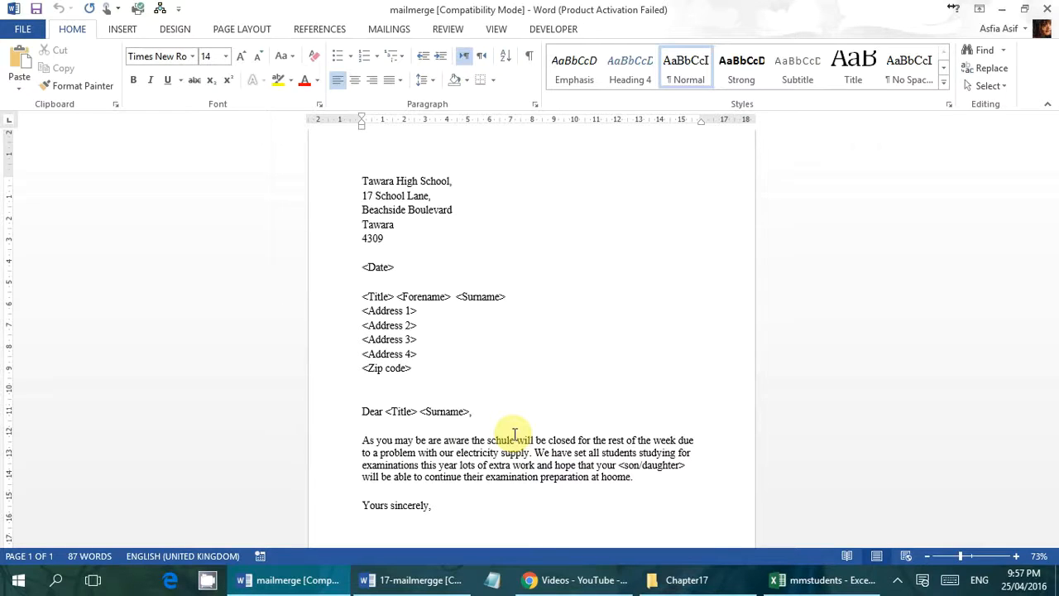
left_click(660, 491)
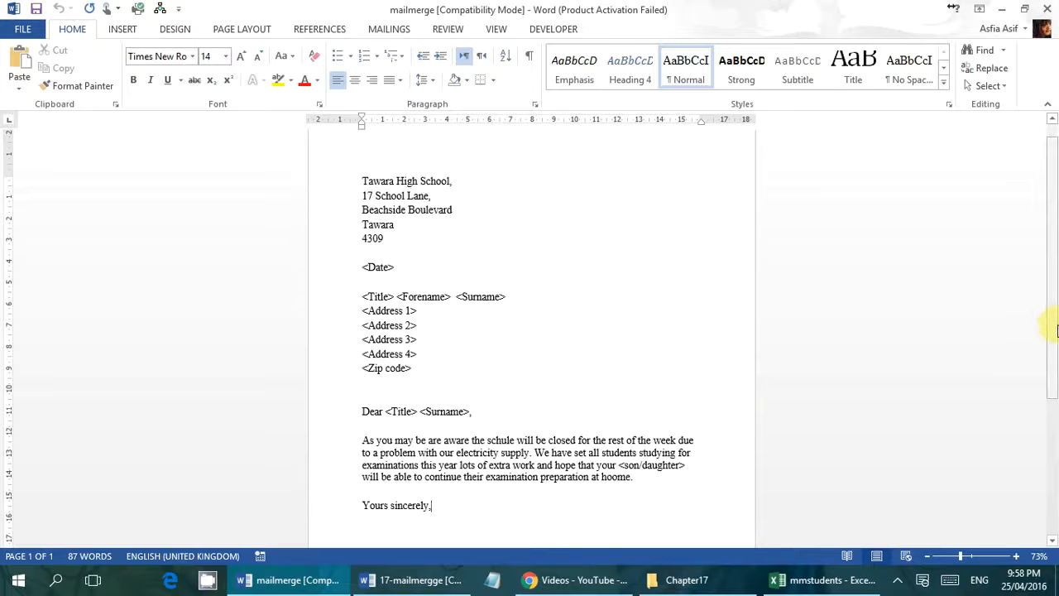
Highlight the <Address 1>, <Address 2> and <Date> placeholders, then switch to the mmstudents list in Excel.
scroll(1050, 410, "down", 1)
scroll(1051, 410, "down", 4)
scroll(1051, 412, "up", 4)
scroll(1052, 416, "down", 4)
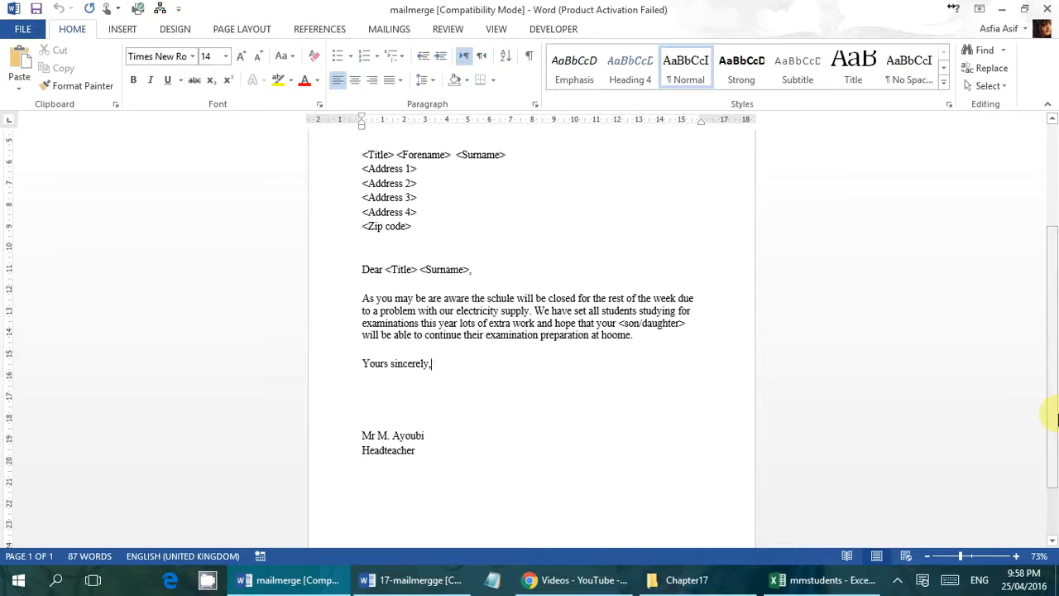
scroll(1052, 418, "up", 3)
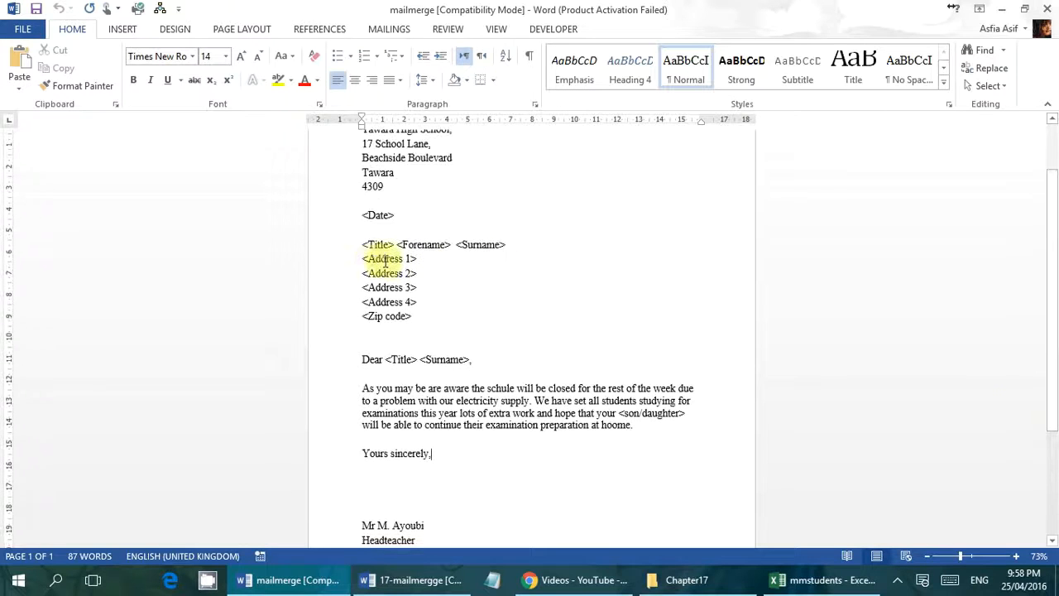
left_click_drag(363, 258, 423, 256)
mouse_move(358, 273)
left_mouse_down()
mouse_move(431, 273)
mouse_move(406, 275)
mouse_move(422, 286)
mouse_move(365, 290)
left_mouse_up()
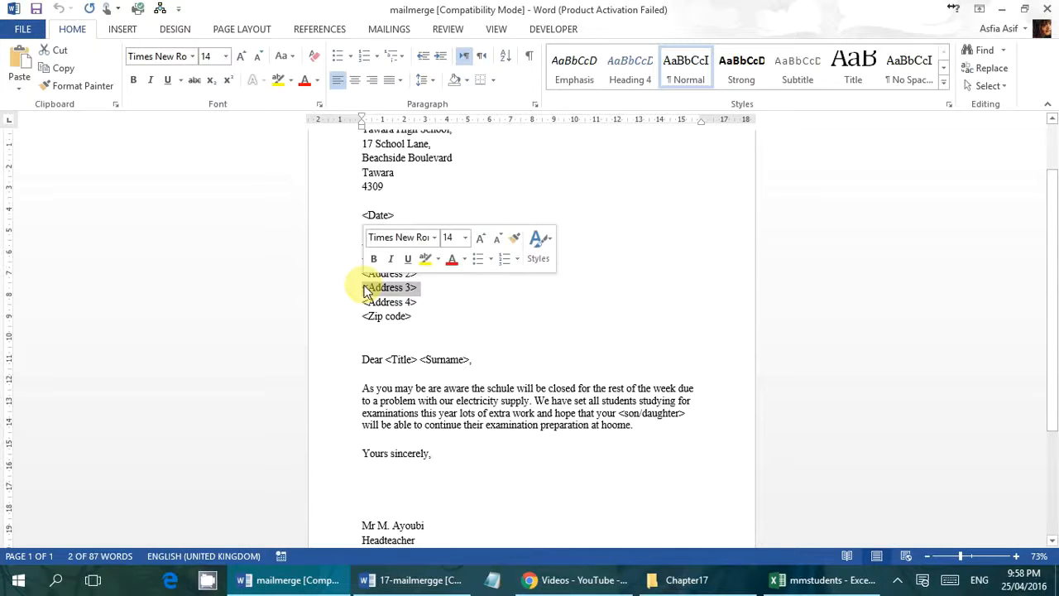
left_click(408, 319)
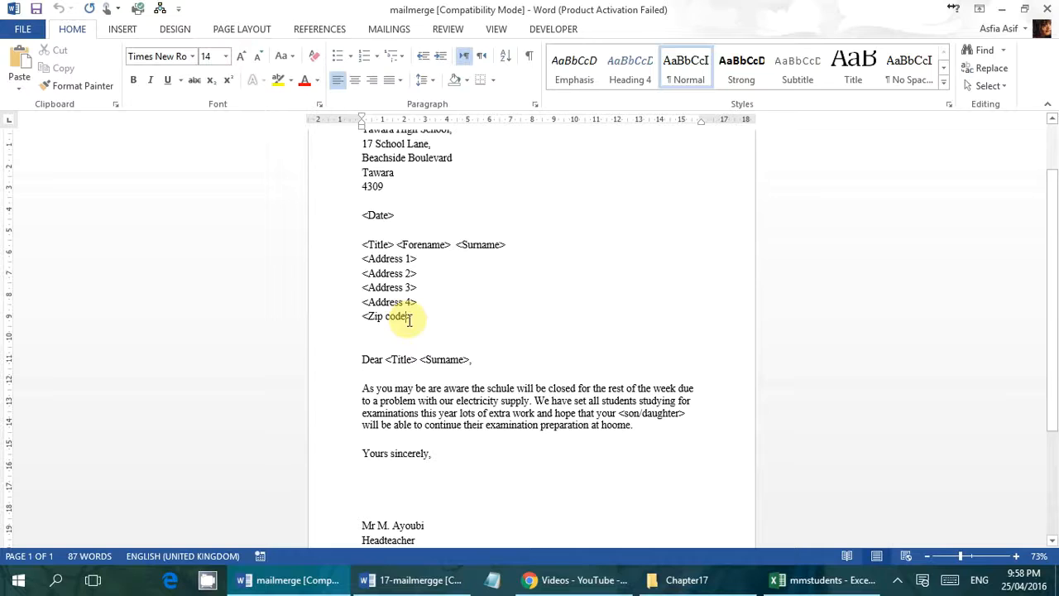
mouse_move(368, 216)
left_mouse_down()
mouse_move(400, 215)
mouse_move(362, 215)
left_mouse_up()
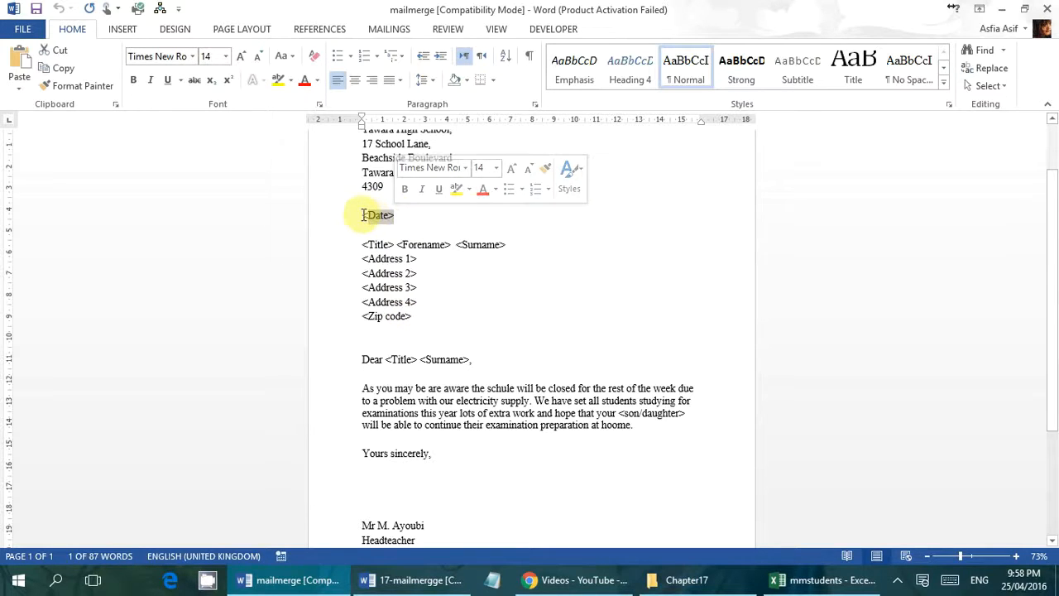
left_click(584, 405)
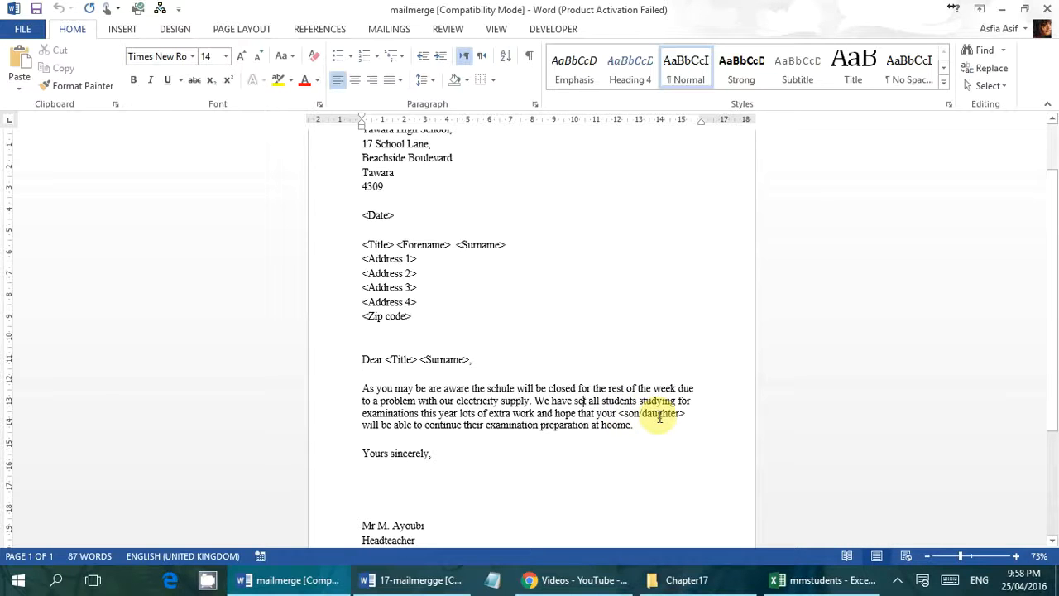
left_click(807, 579)
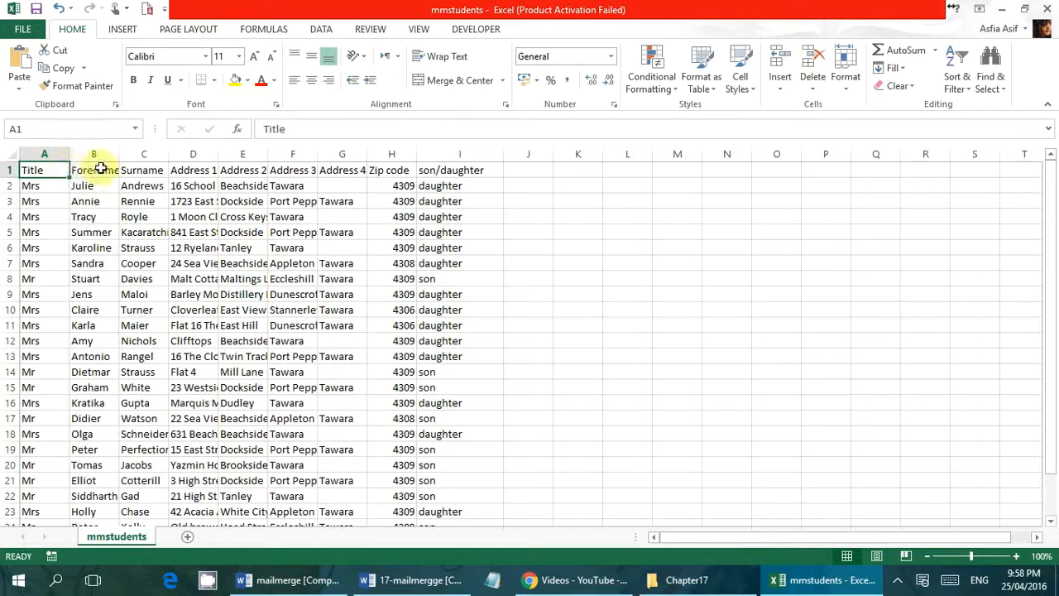
Widen columns B and C, review the son/daughter entries in column I, then return to the letter.
left_click_drag(119, 156, 126, 156)
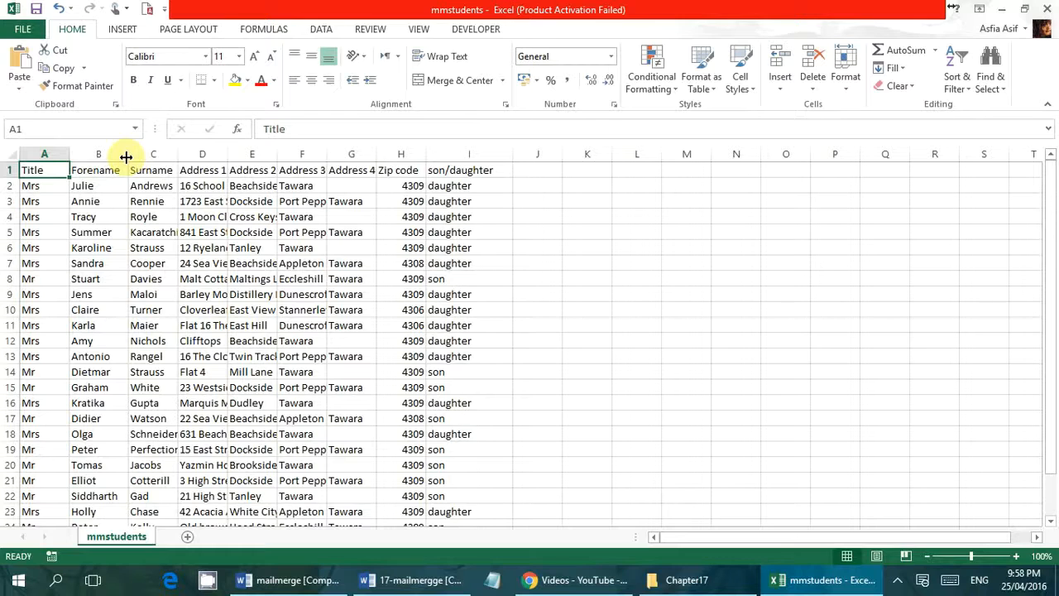
left_click_drag(178, 156, 242, 154)
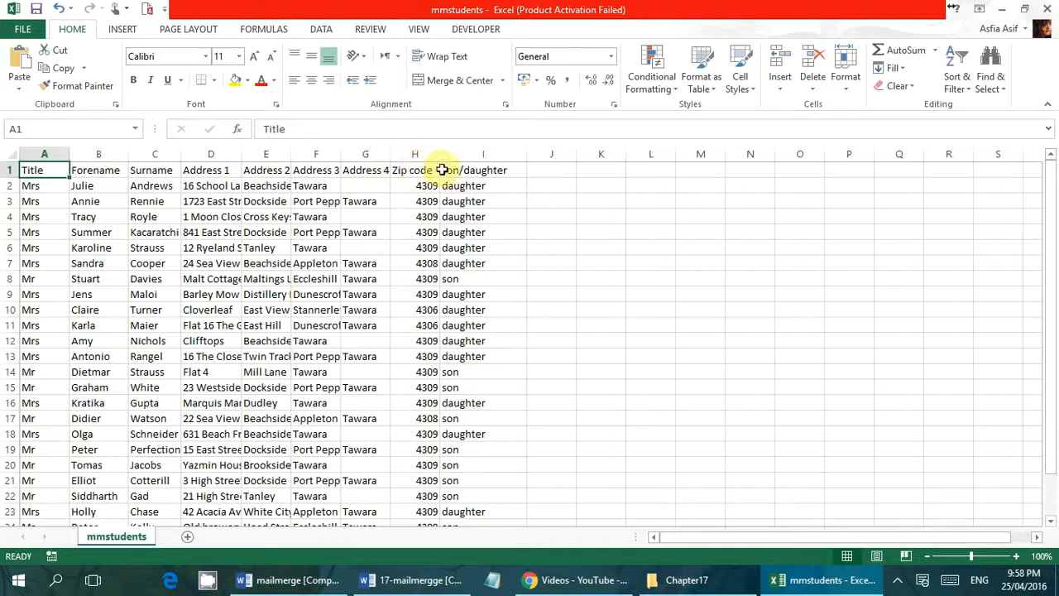
left_click(488, 171)
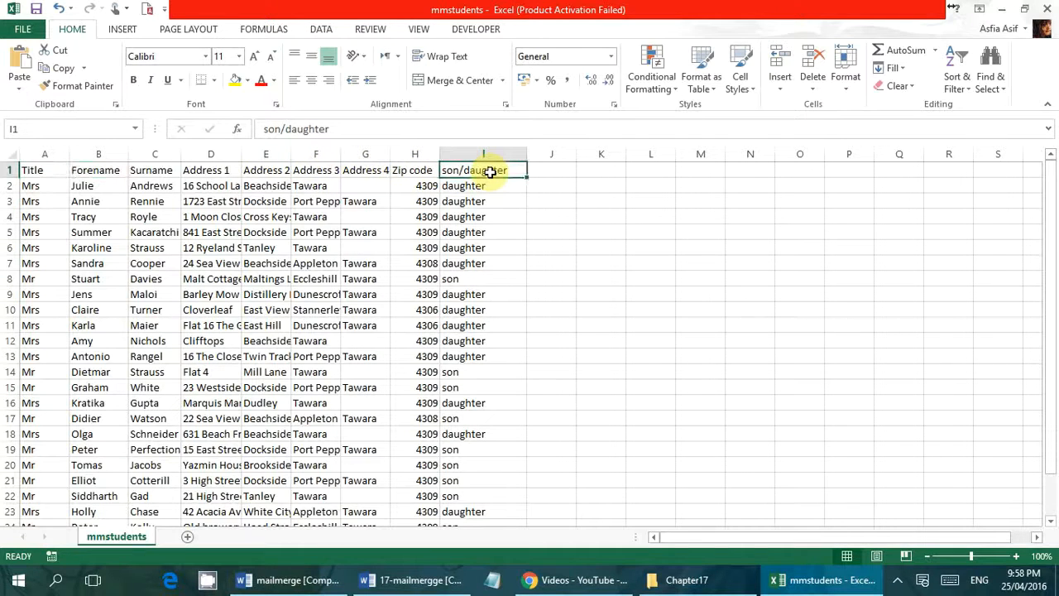
left_click(485, 188)
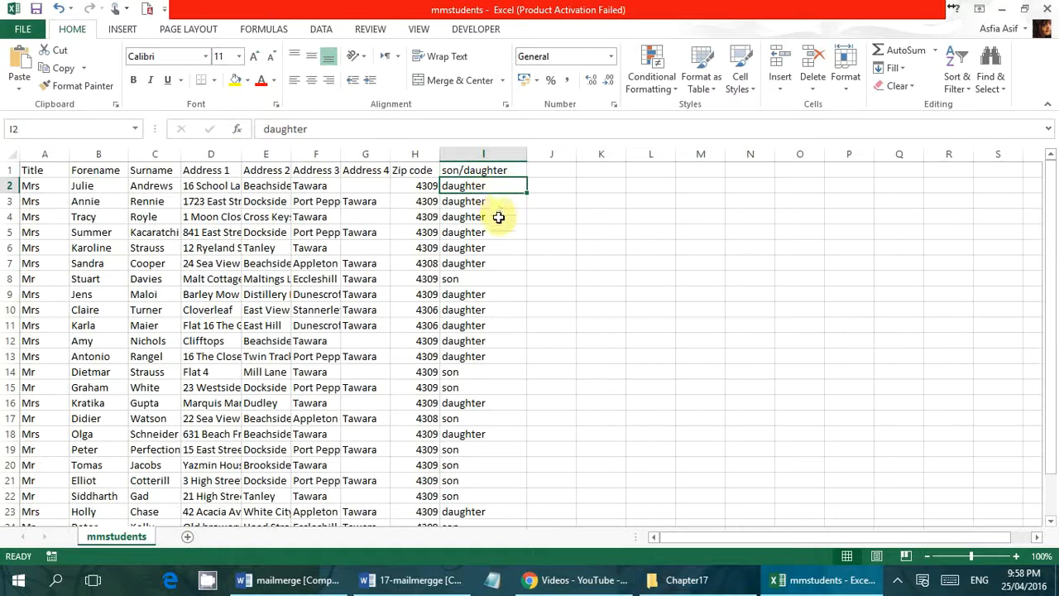
left_click(493, 217)
left_click(501, 263)
left_click(496, 291)
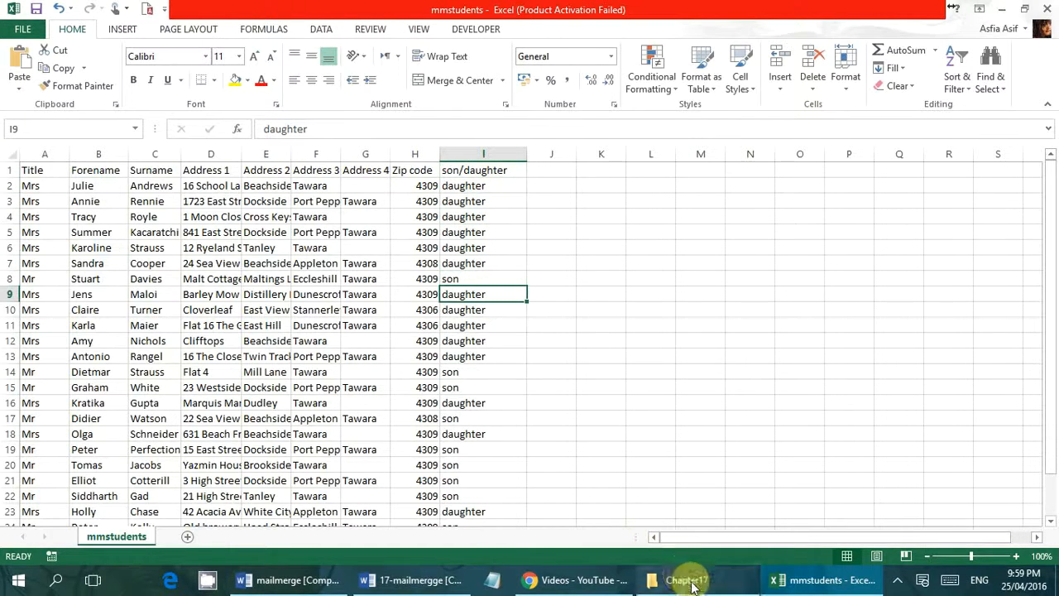
left_click(329, 582)
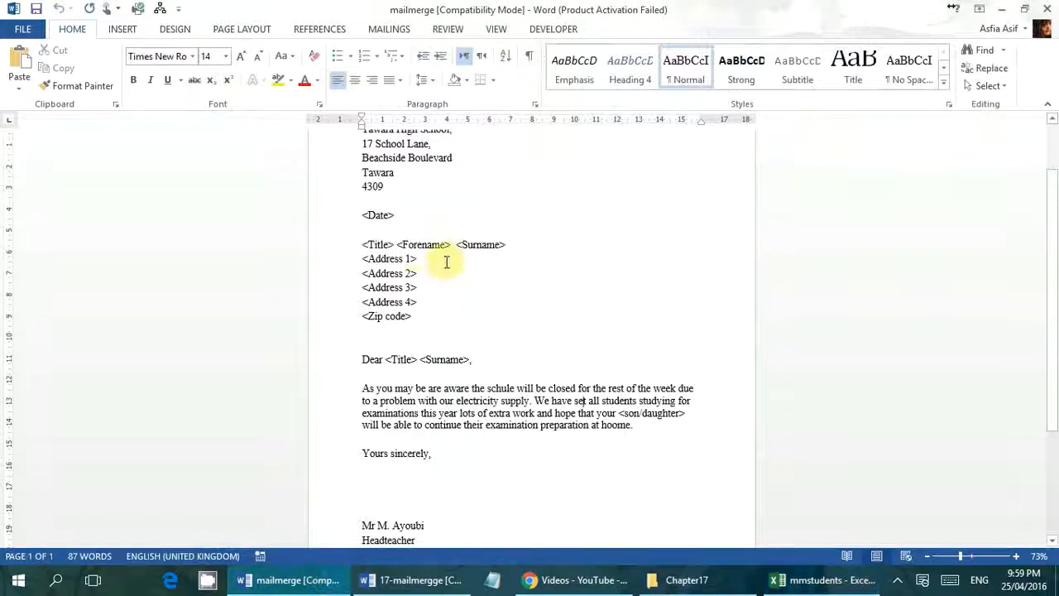
left_click_drag(393, 245, 421, 317)
left_click(419, 317)
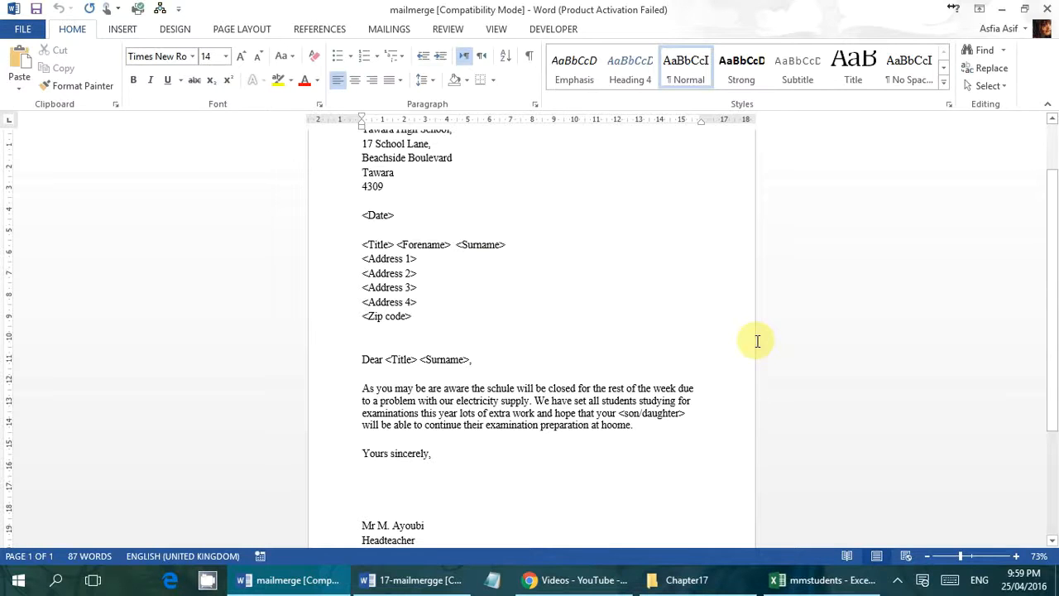
left_click(798, 586)
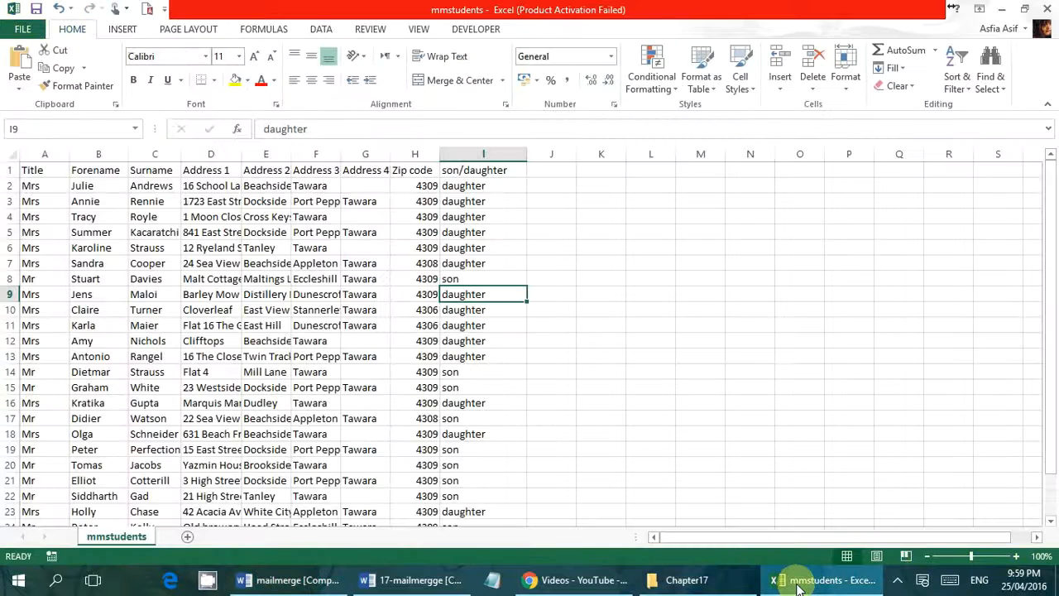
left_click(798, 586)
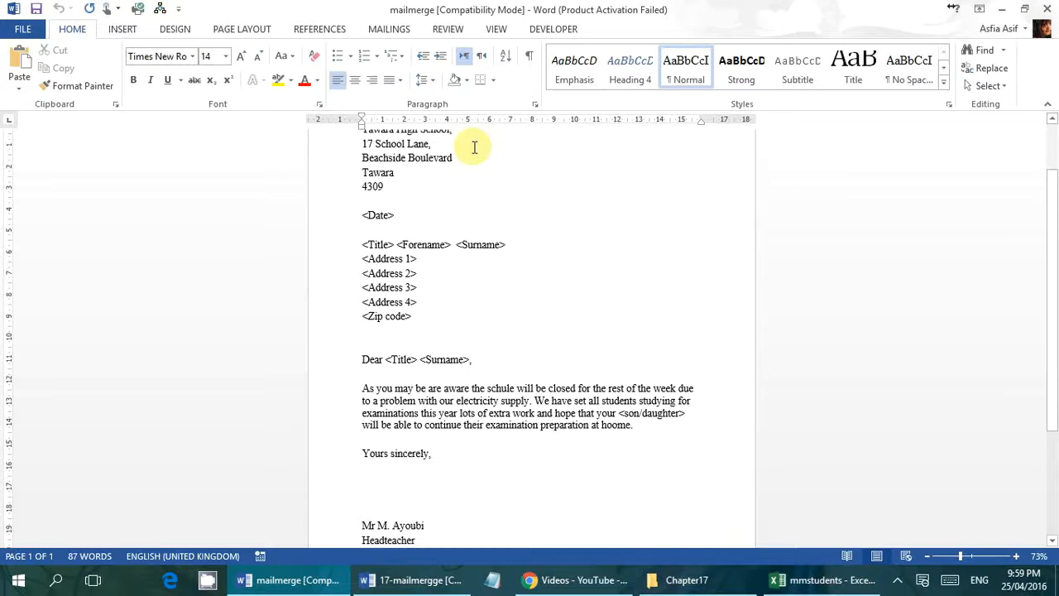
On the Mailings tab, preview Start Mail Merge types, then choose Select Recipients > Use an Existing List.
left_click(388, 31)
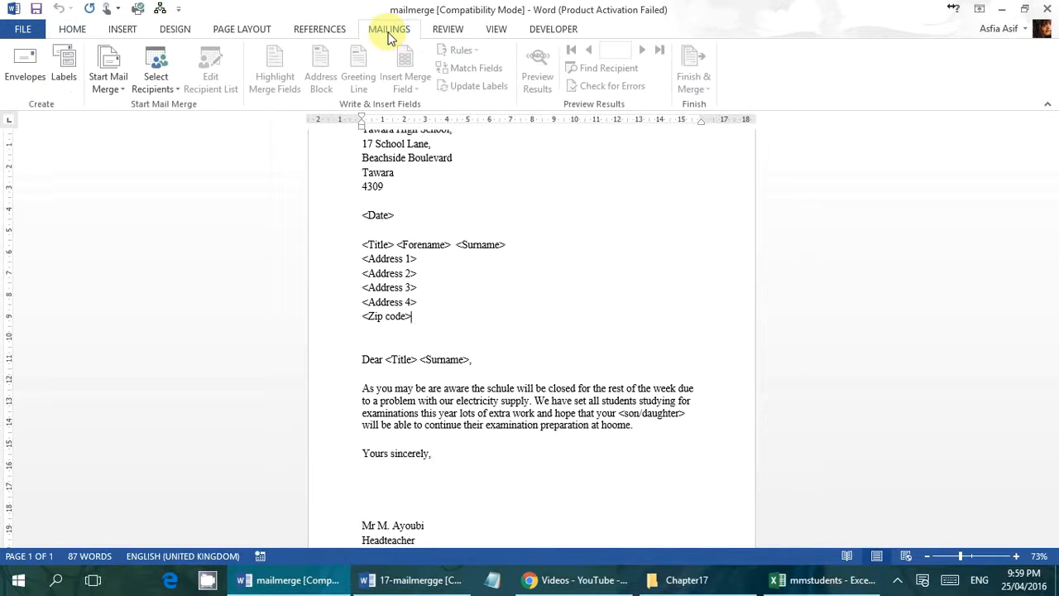
left_click(108, 83)
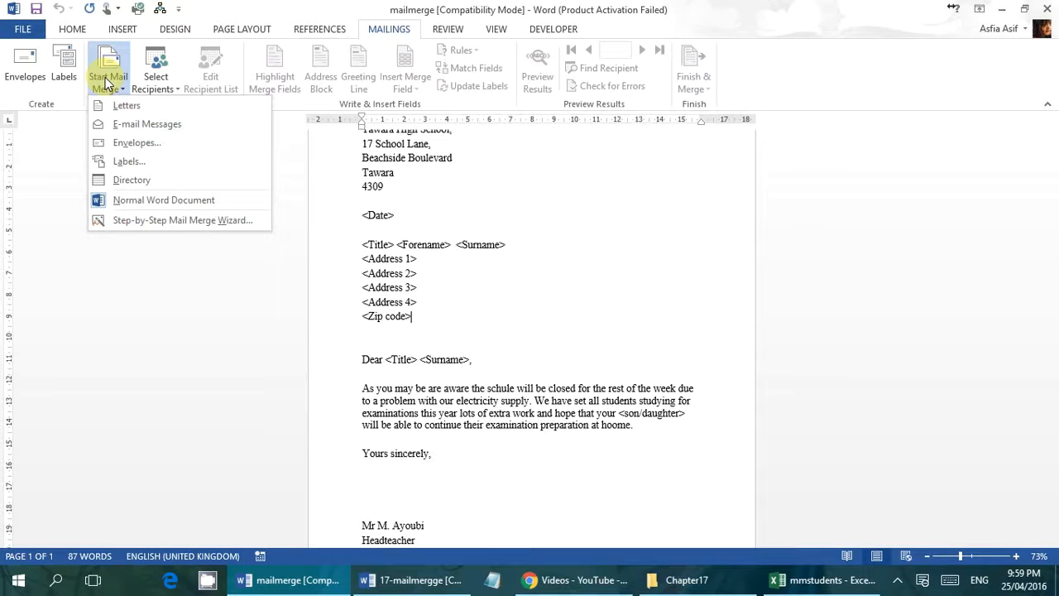
left_click(195, 57)
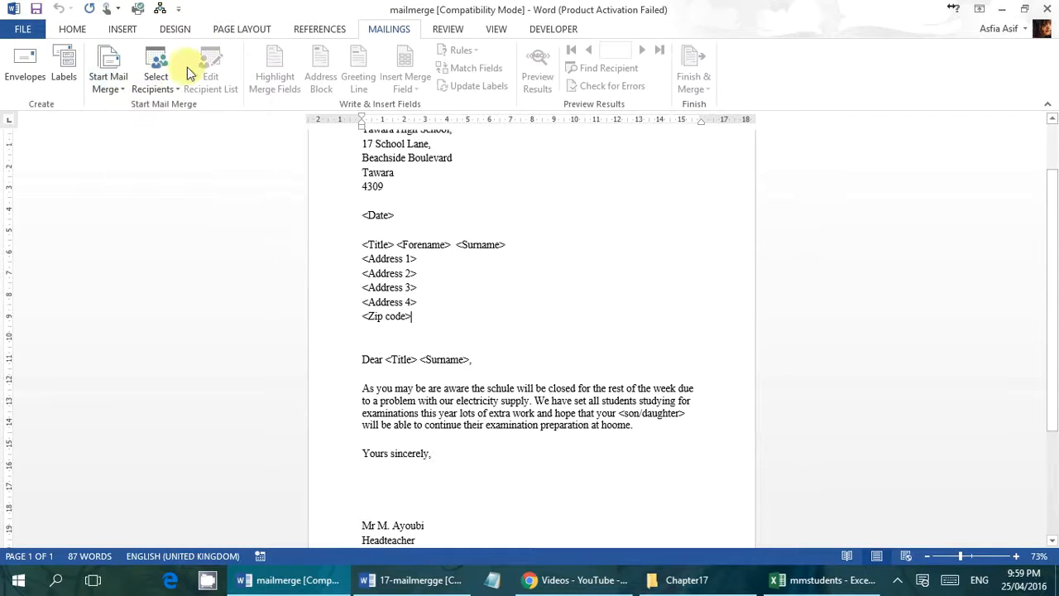
left_click(157, 76)
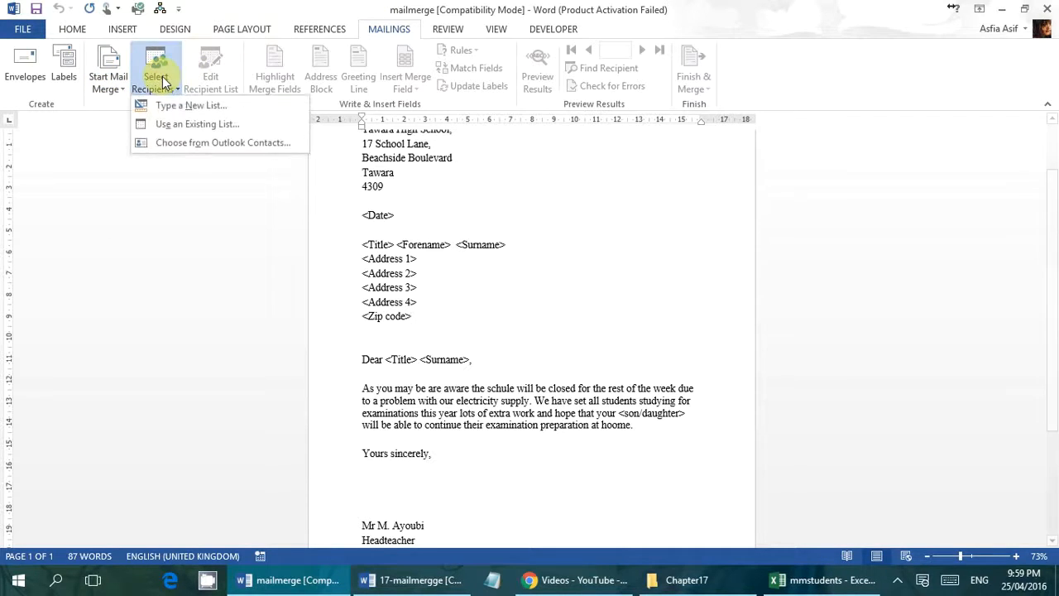
left_click(173, 125)
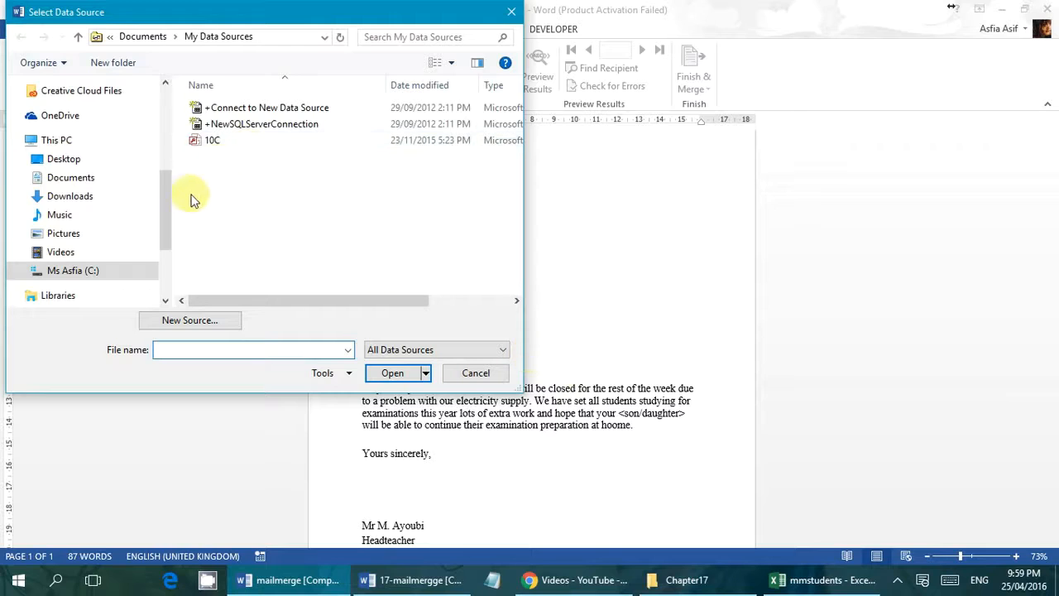
Browse OneDrive > 0417 > Books > Hodder IGCSE ICT > Chapter source files > Chapter17 and open mmstudents.
scroll(165, 207, "up", 1)
left_click(71, 160)
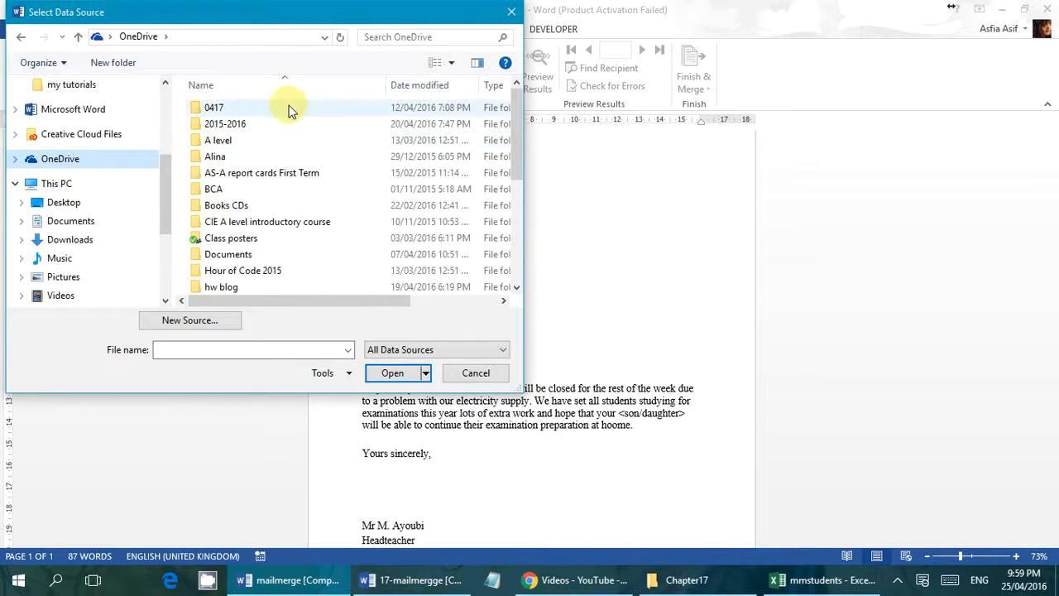
double_click(289, 112)
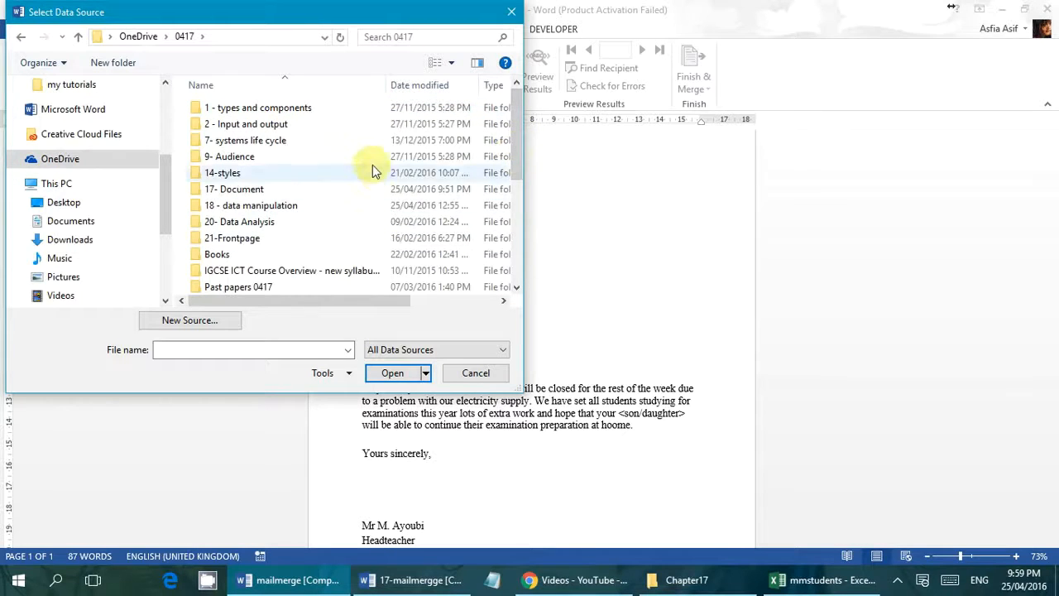
double_click(354, 254)
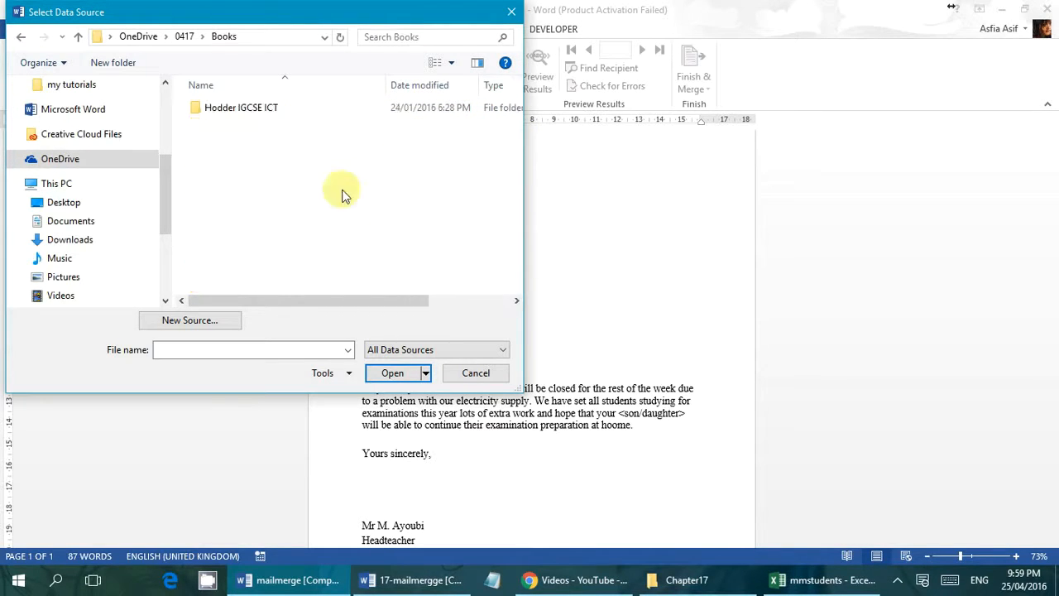
double_click(312, 112)
double_click(289, 116)
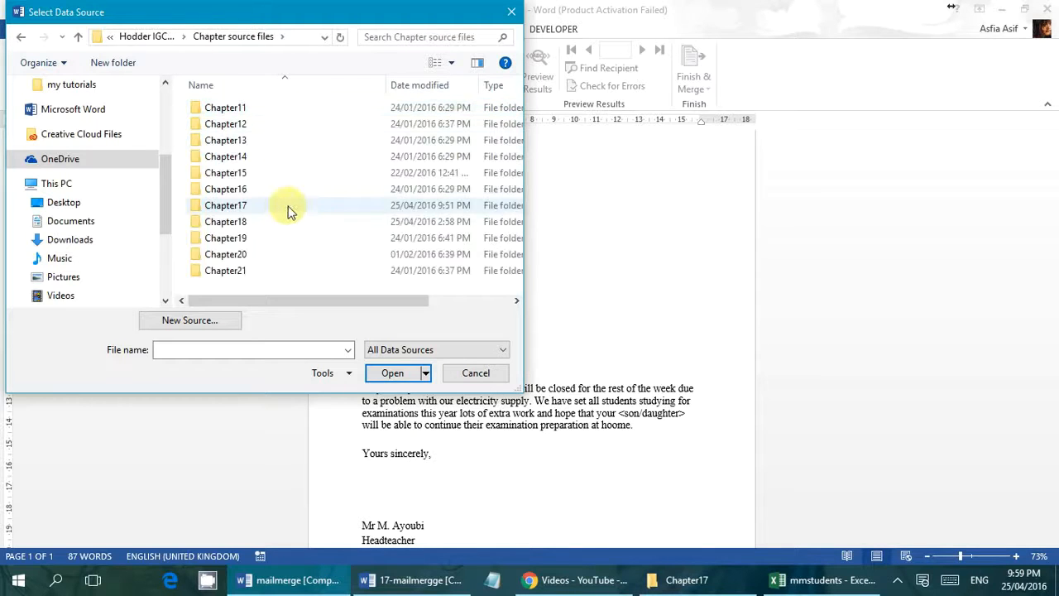
double_click(285, 205)
left_click(302, 175)
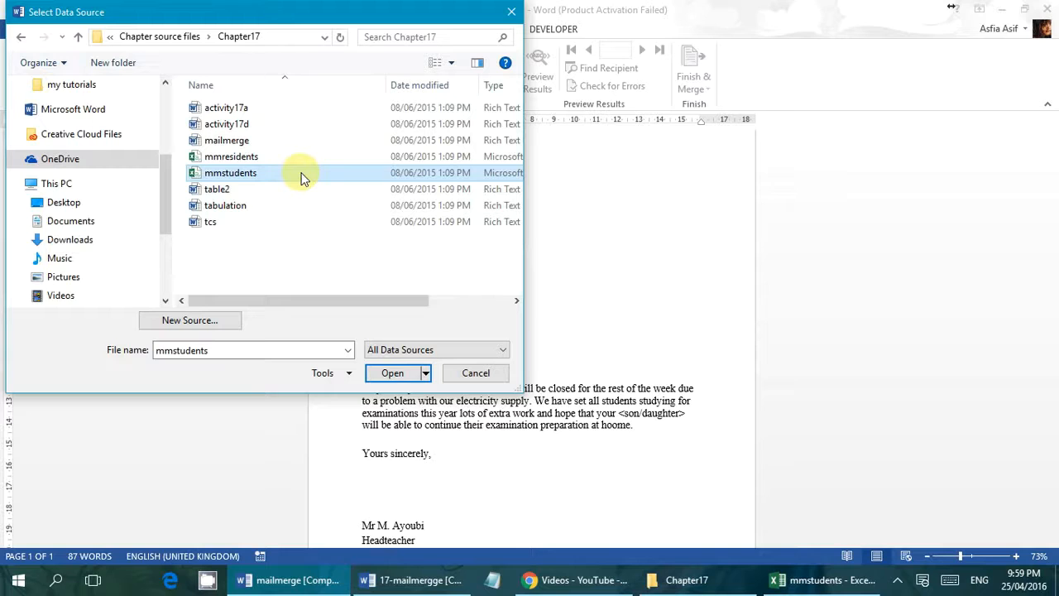
left_click(392, 373)
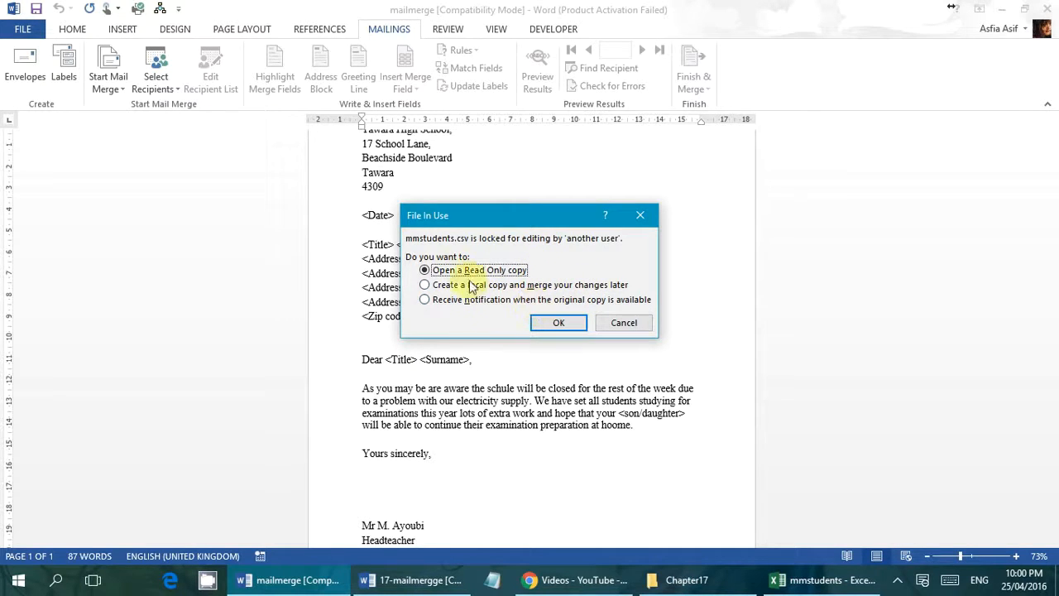
Close the open mmstudents spreadsheet without saving and dismiss the data source error.
left_click(634, 327)
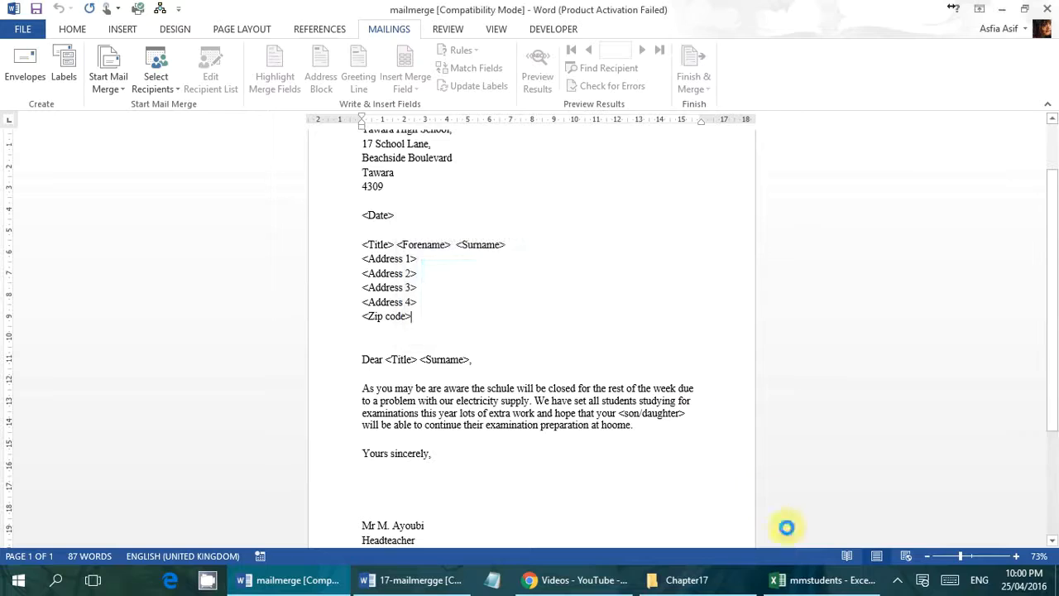
left_click(788, 579)
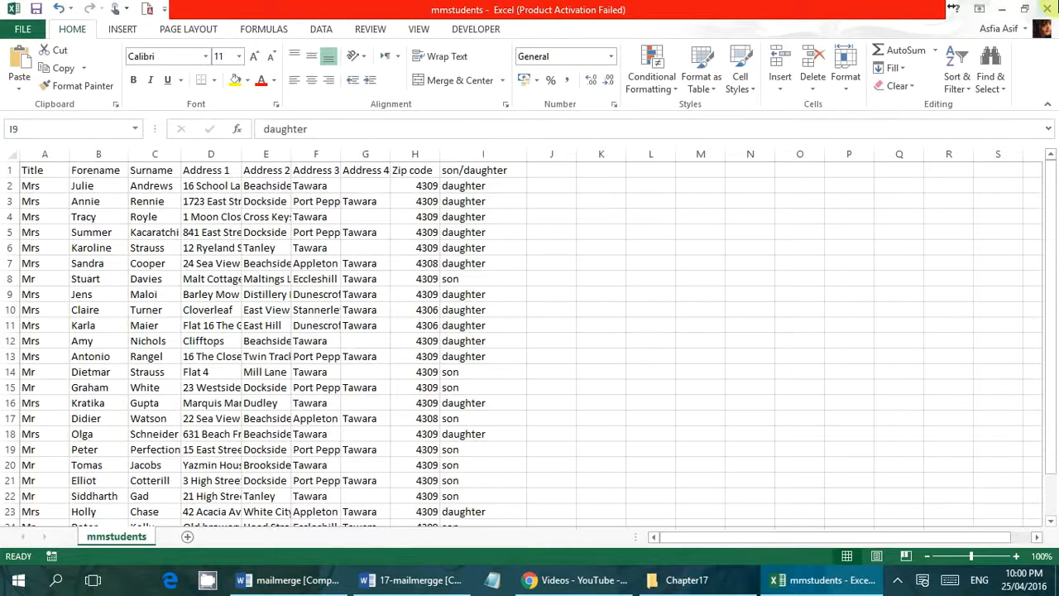
left_click(1048, 8)
left_click(529, 320)
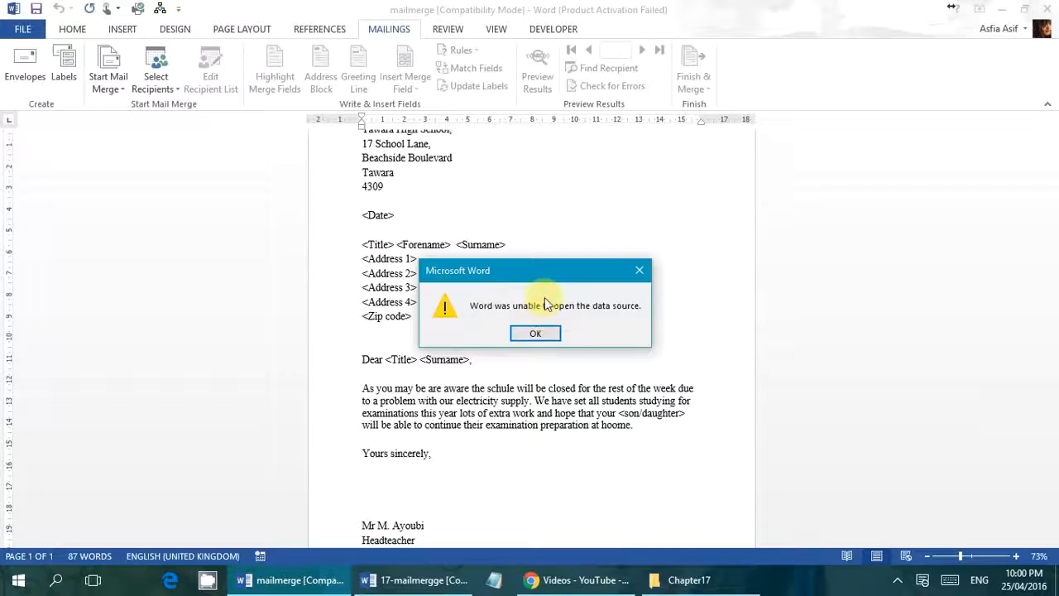
left_click(537, 331)
Use an Existing List again and pick mmstudents from the Chapter17 source files folder.
left_click(157, 75)
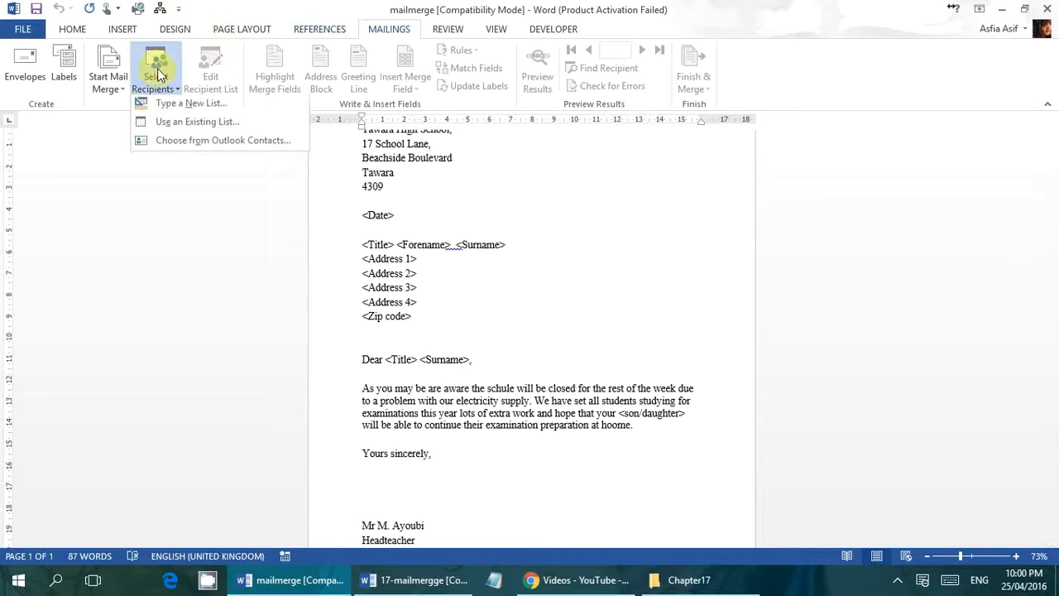
left_click(171, 125)
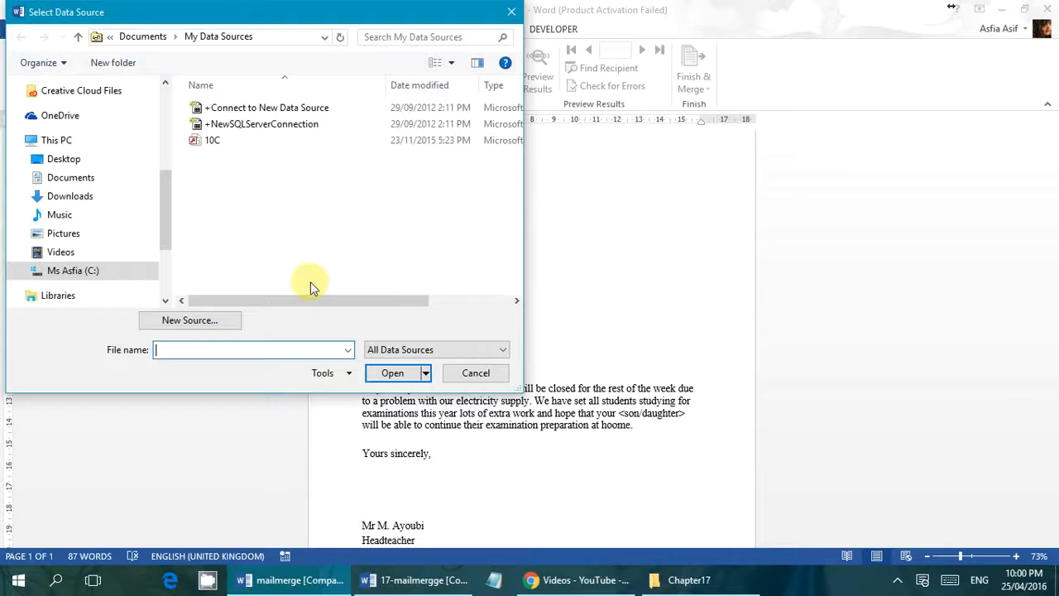
left_click(124, 116)
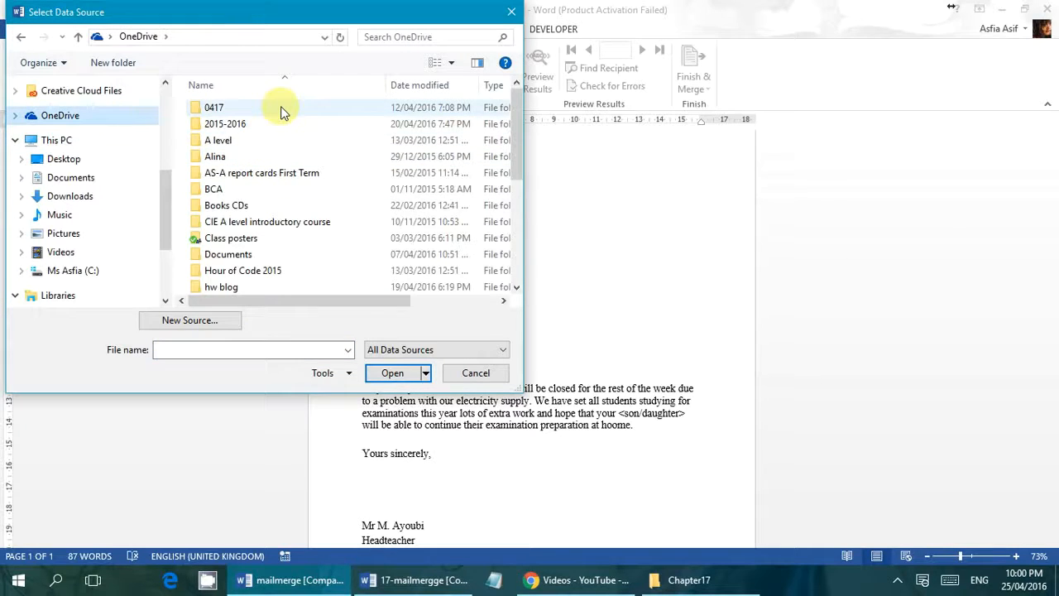
left_click(279, 109)
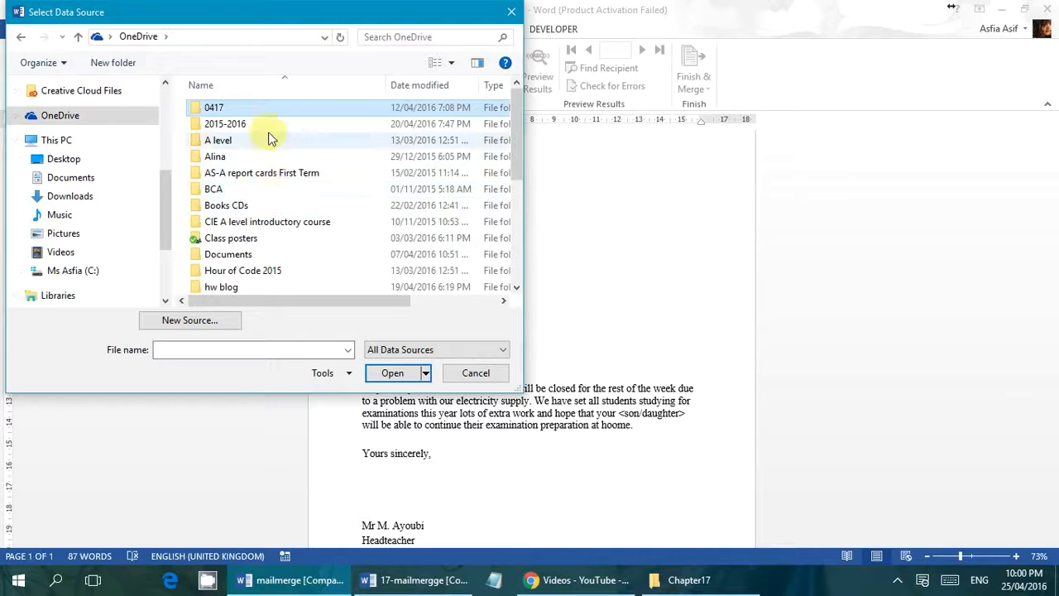
double_click(268, 107)
double_click(263, 256)
double_click(277, 116)
double_click(276, 116)
left_click(256, 209)
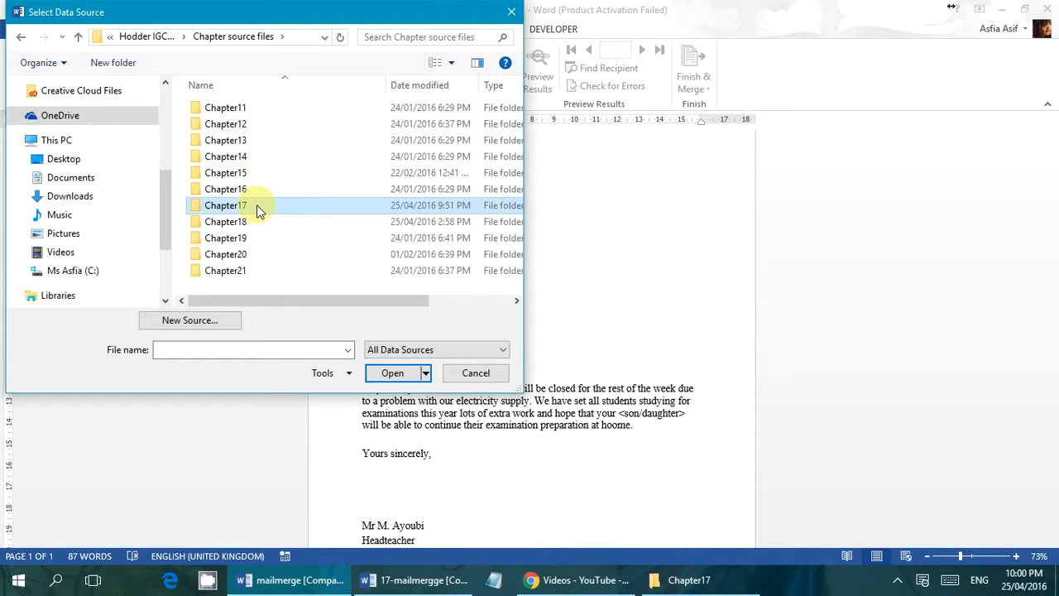
double_click(256, 209)
left_click(268, 173)
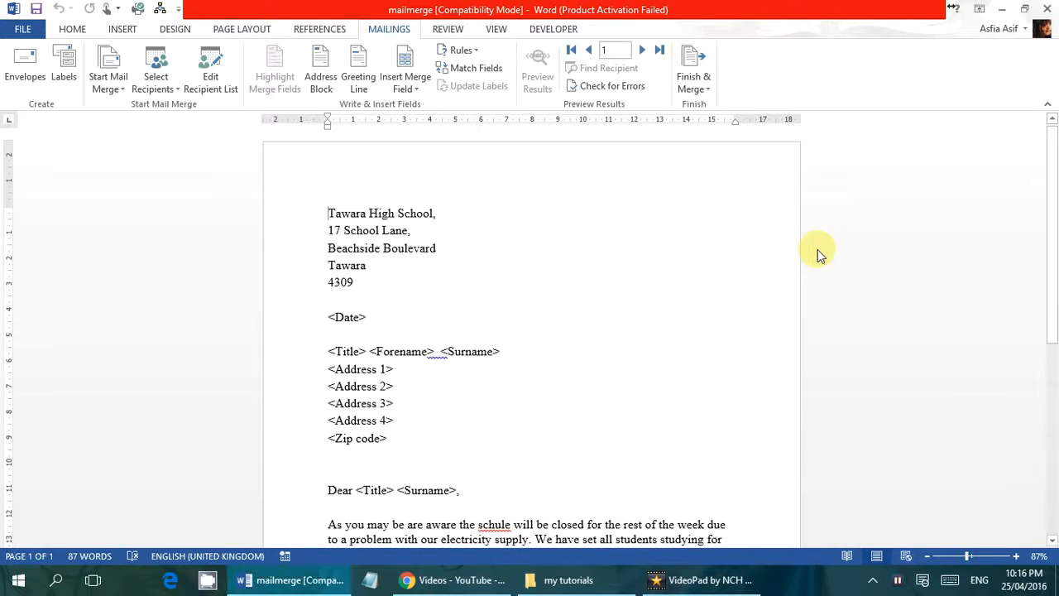
Select the <Date> placeholder text in the letter.
left_click(395, 328)
left_click(357, 317)
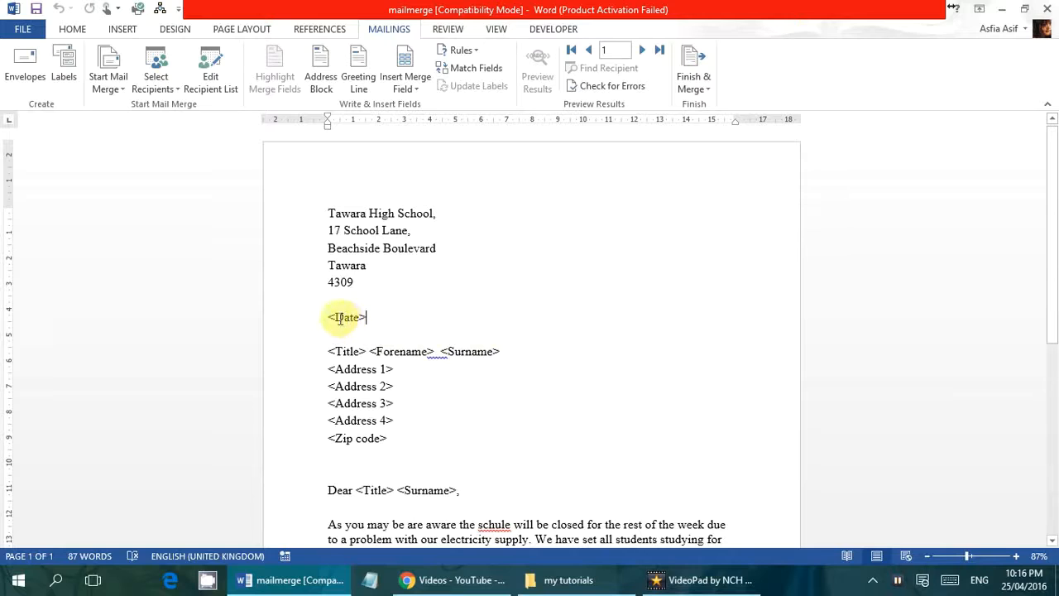
double_click(362, 316)
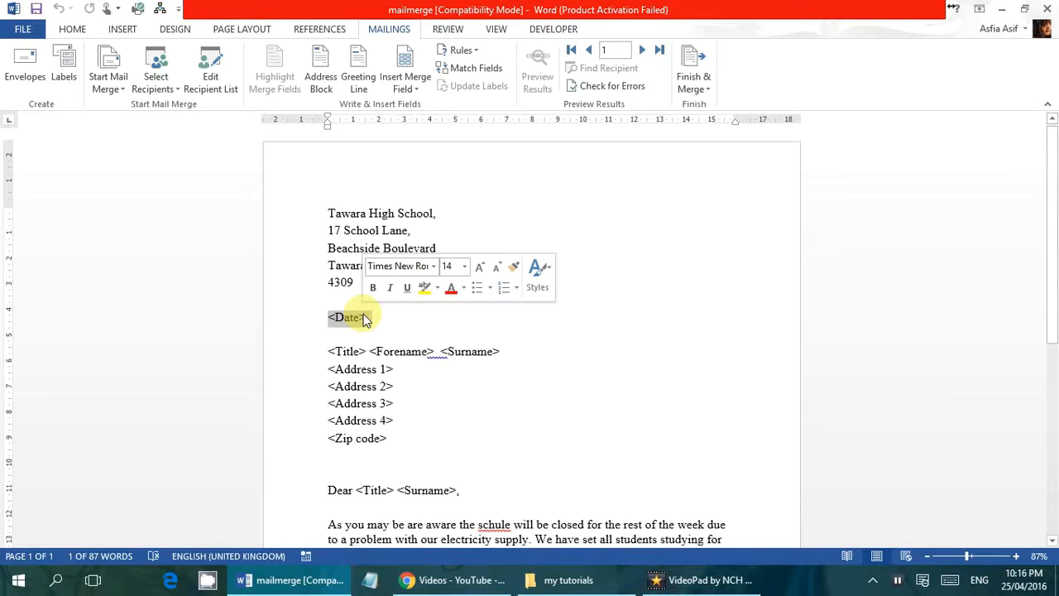
left_click(363, 318)
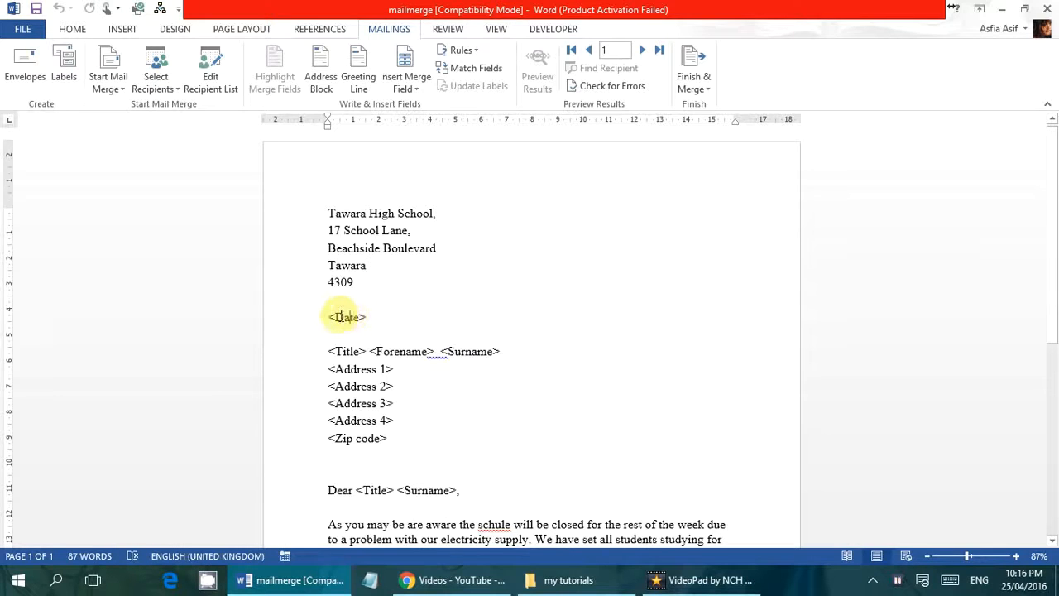
left_click(328, 317)
left_click_drag(327, 317, 366, 321)
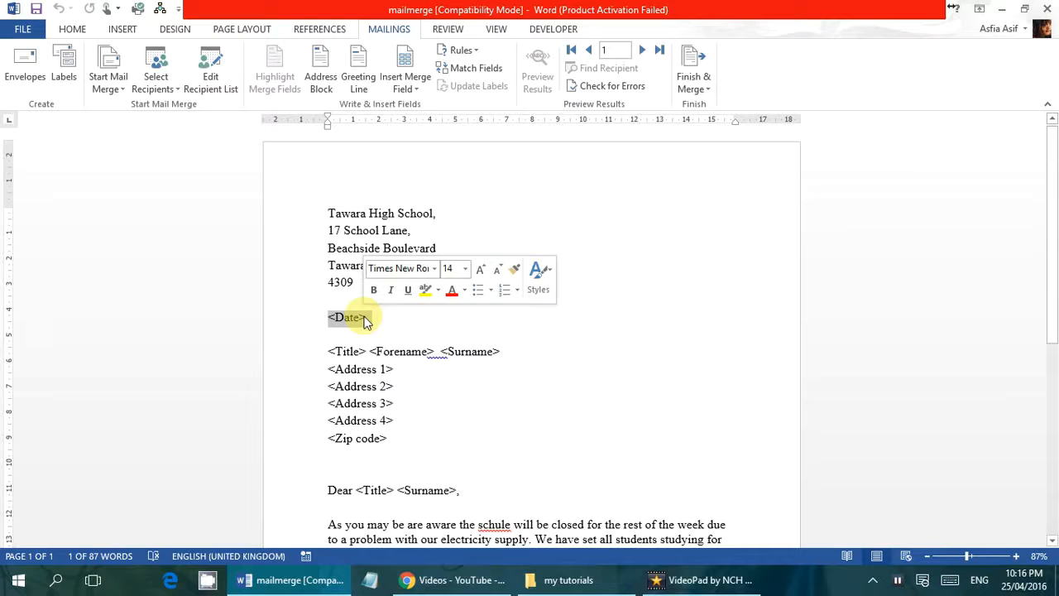
Insert the date in 25/04/2016 format via Date & Time and restore the blank line after it.
left_click(121, 29)
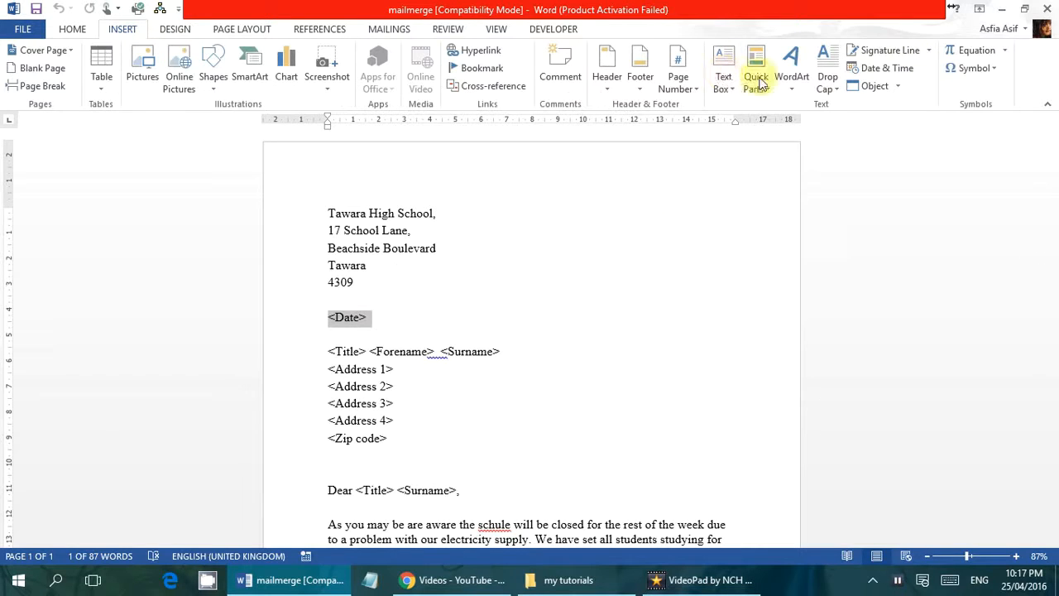
left_click(894, 71)
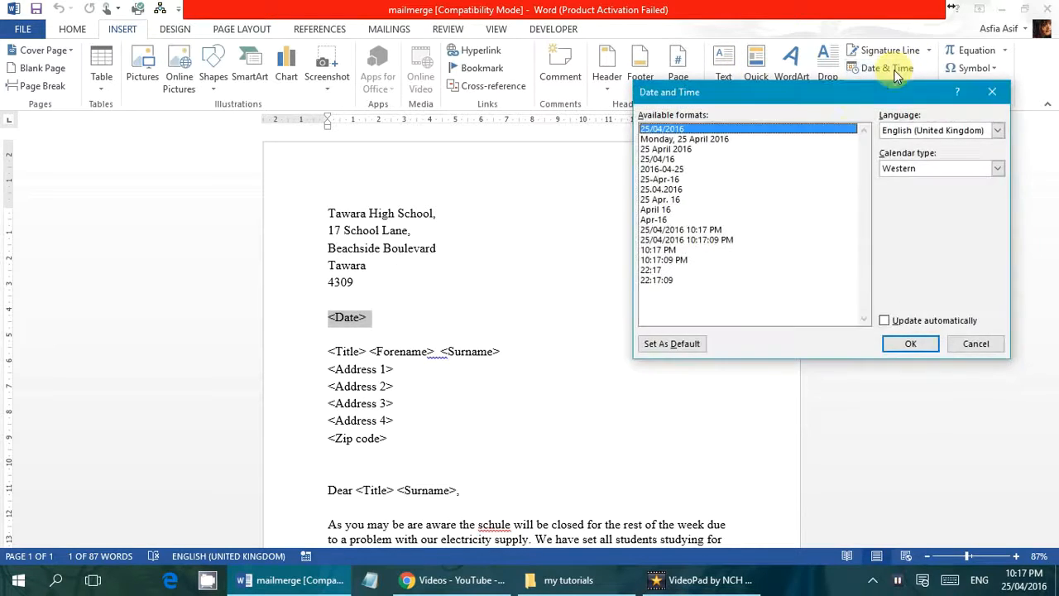
left_click(674, 151)
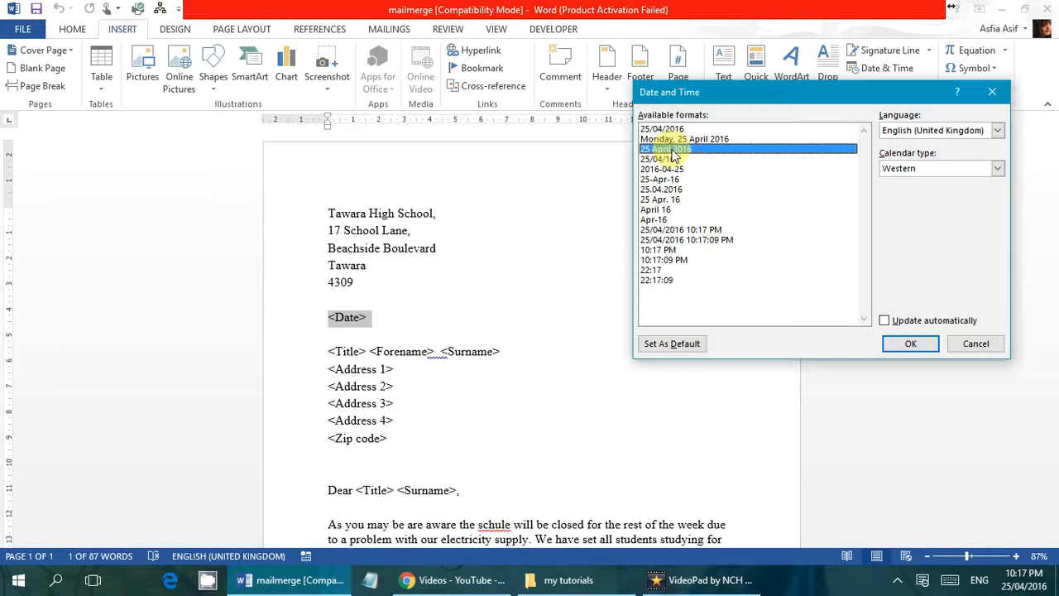
left_click(672, 160)
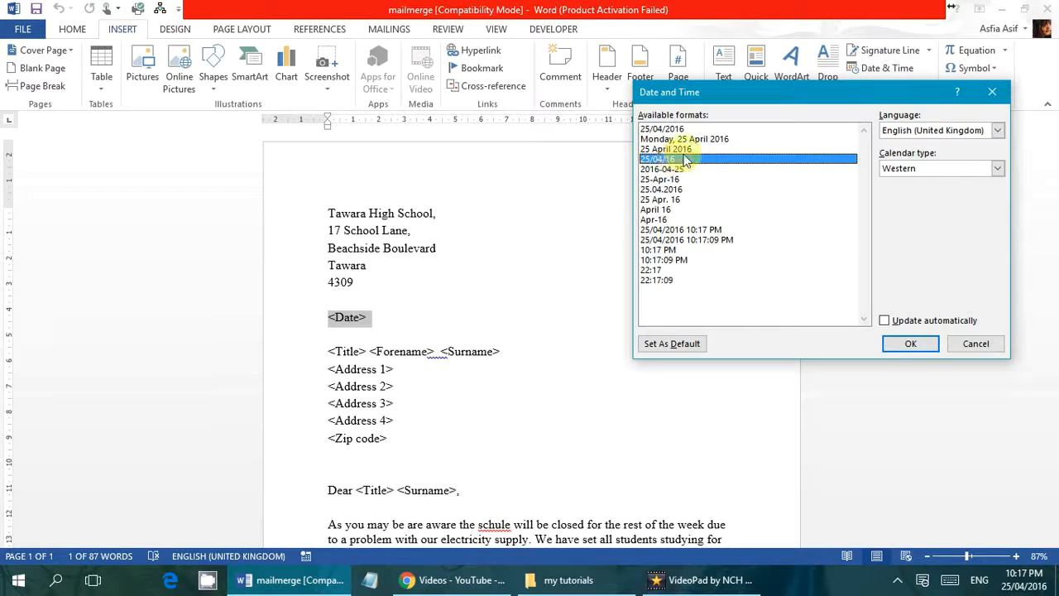
left_click(679, 139)
left_click(662, 129)
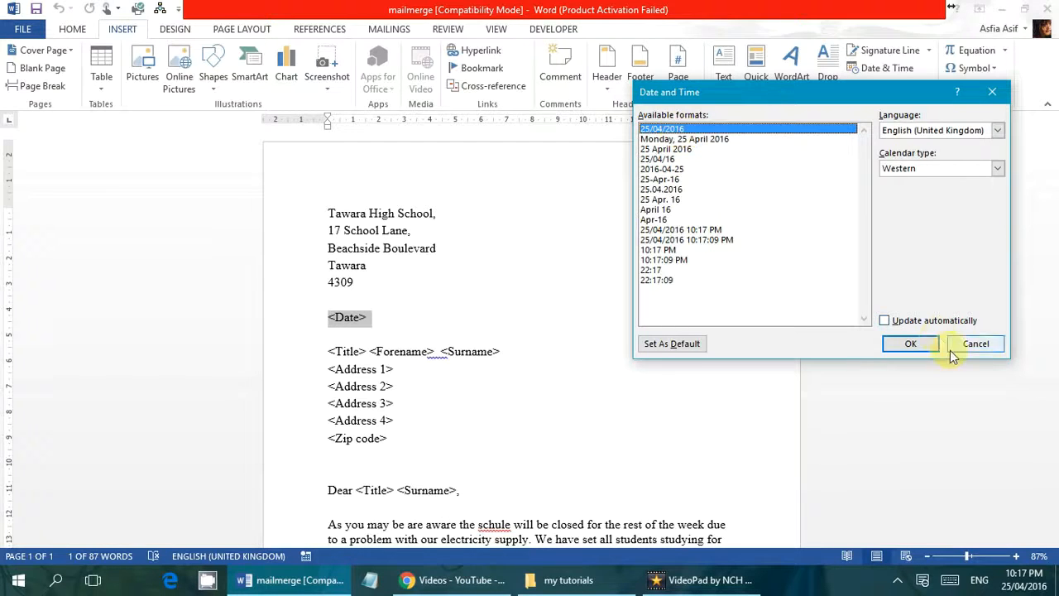
left_click(910, 344)
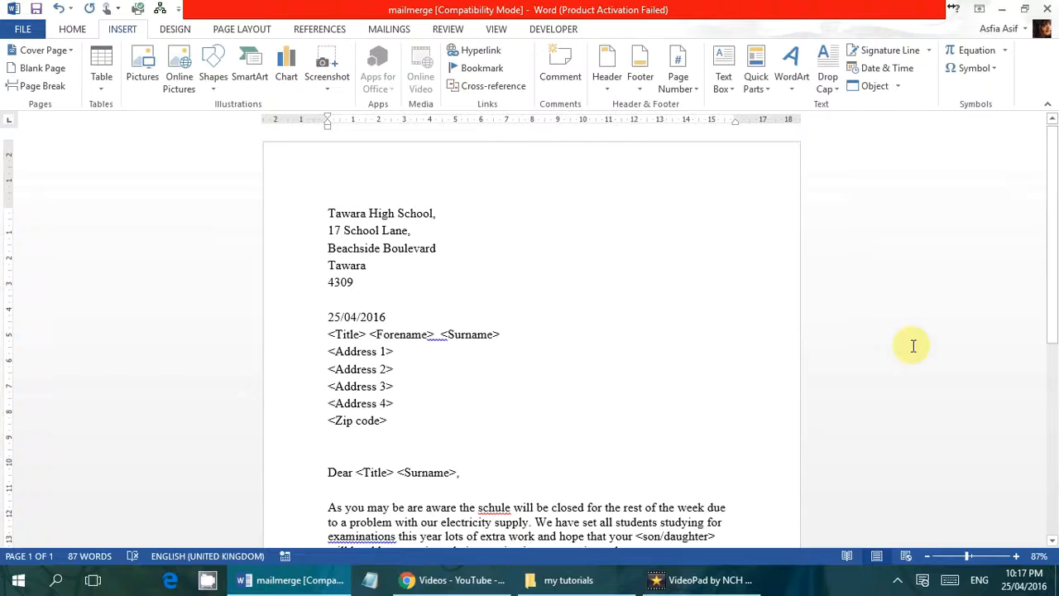
key("Return")
Select the <Title> placeholder and show the Mailings tab tools.
key("Down")
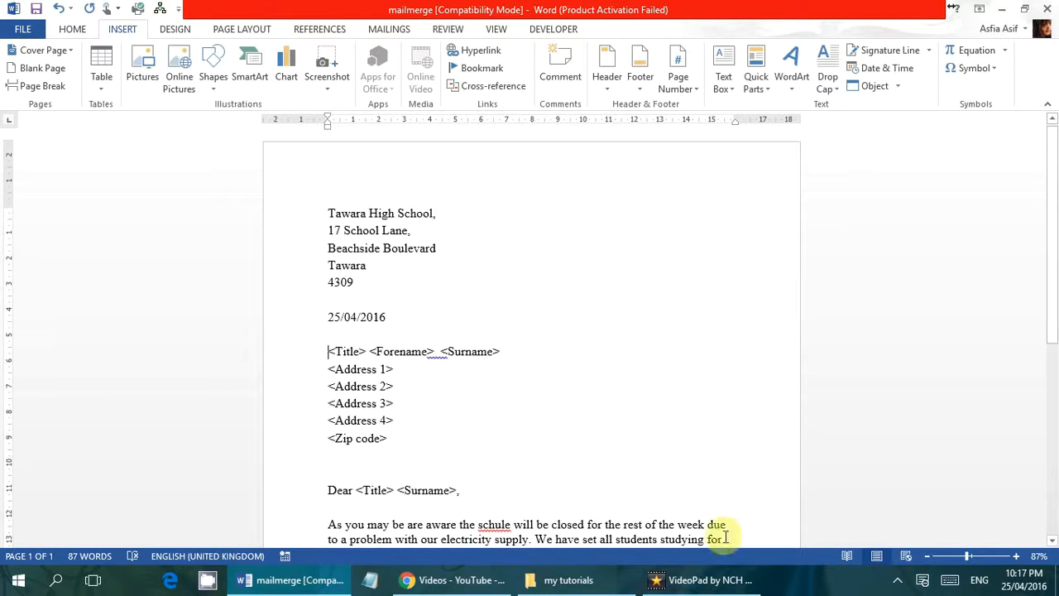
left_click_drag(329, 352, 373, 353)
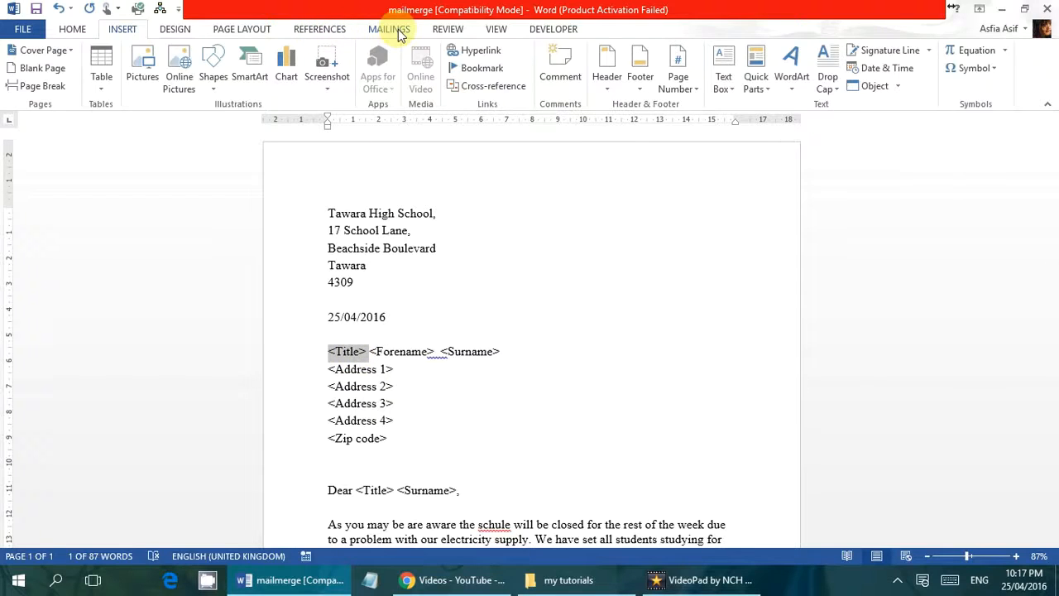
left_click(389, 29)
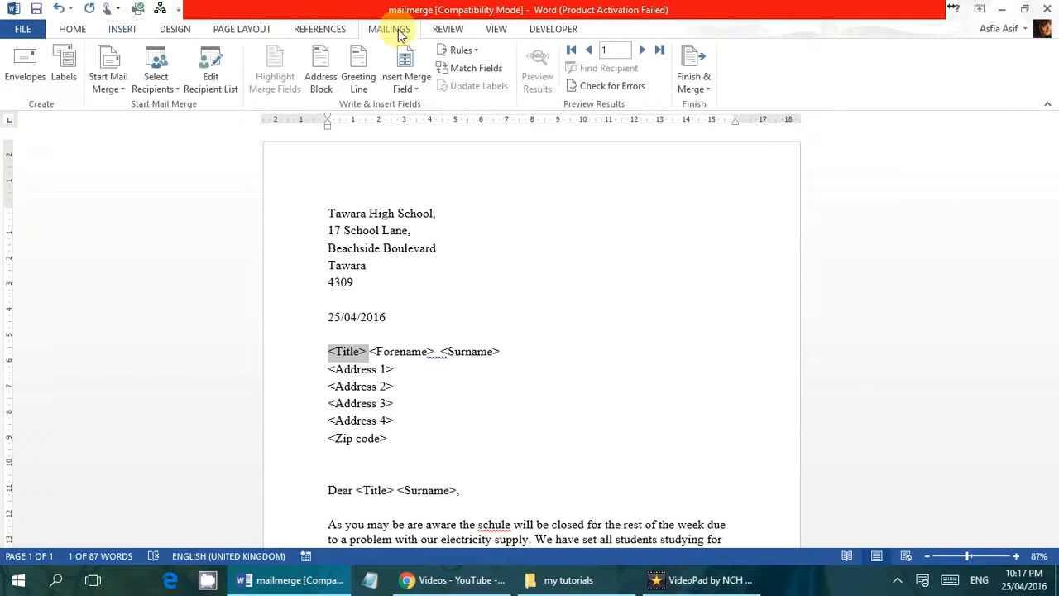
Replace <Title>, <Forename> and <Surname> in the recipient block with their merge fields.
left_click(406, 84)
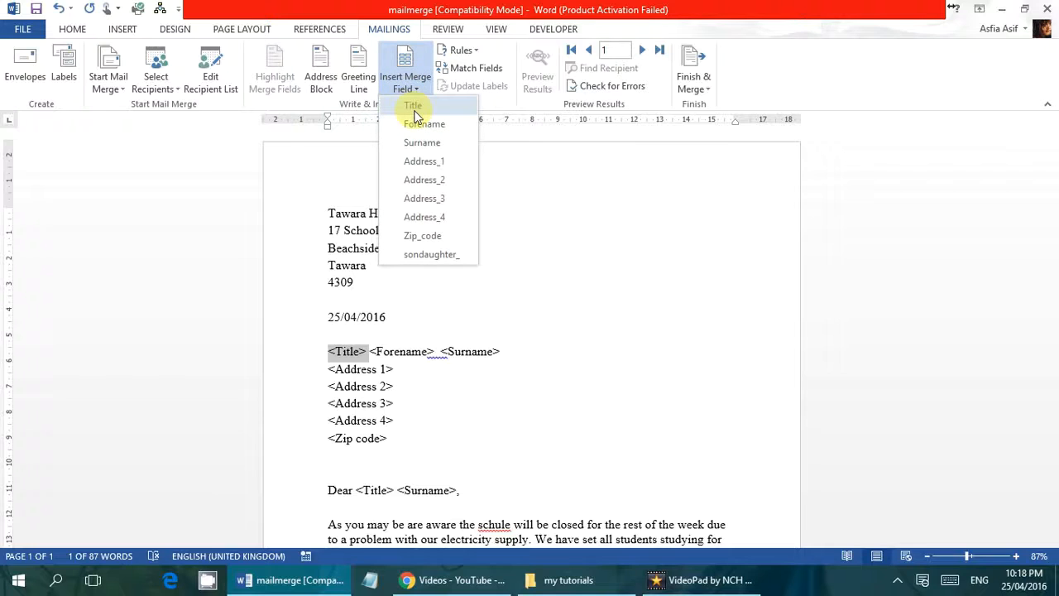
left_click(416, 108)
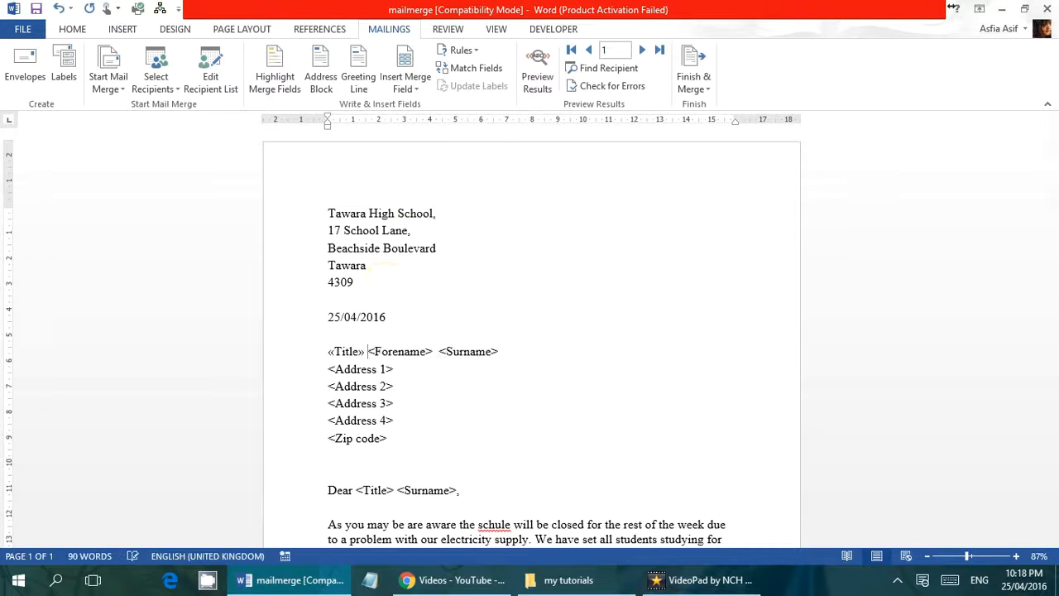
left_click_drag(369, 350, 431, 349)
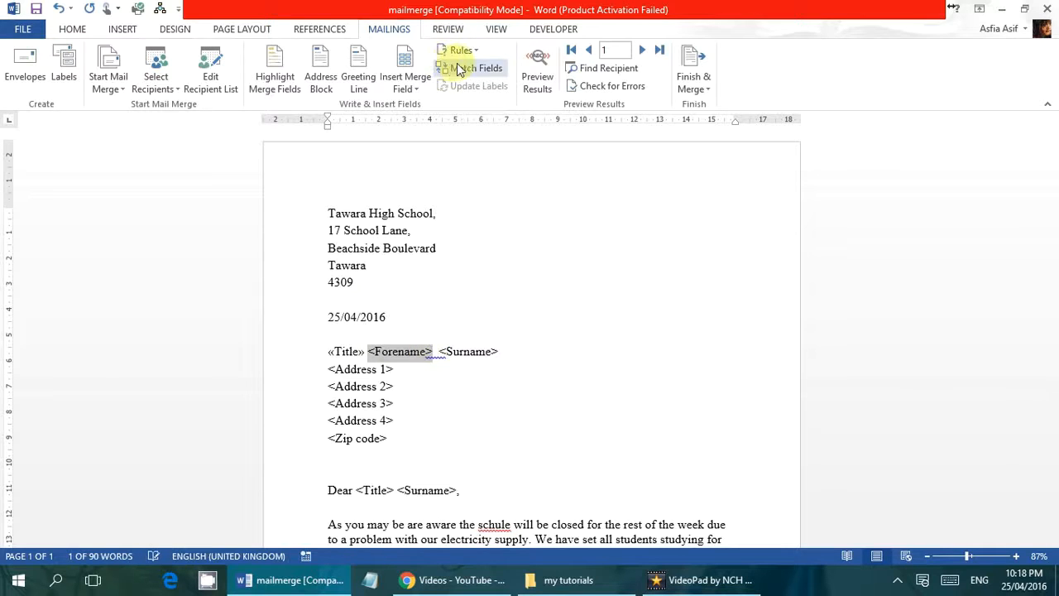
left_click(419, 81)
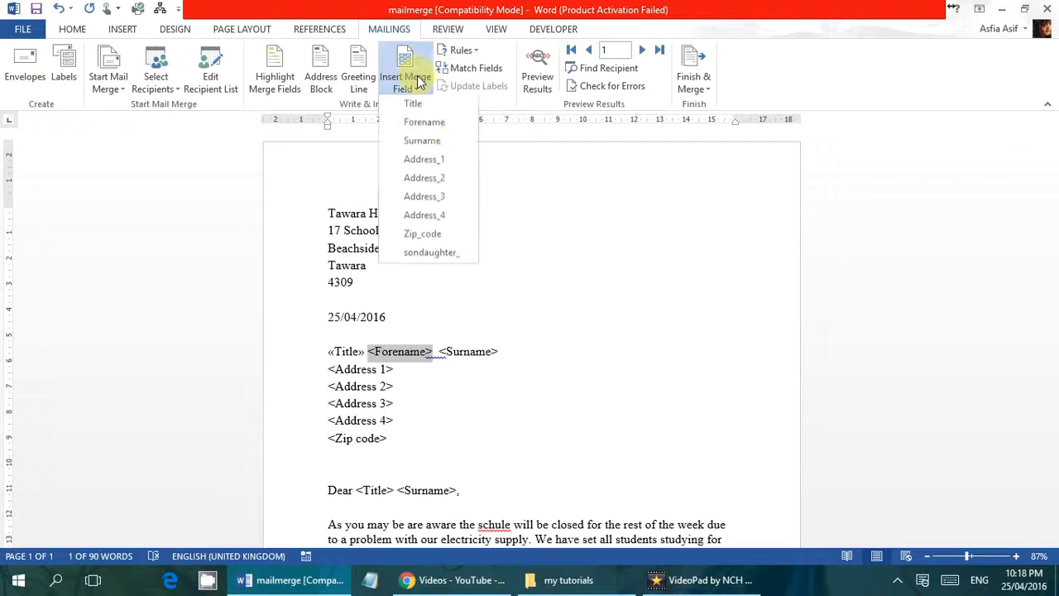
left_click(417, 122)
key("Delete")
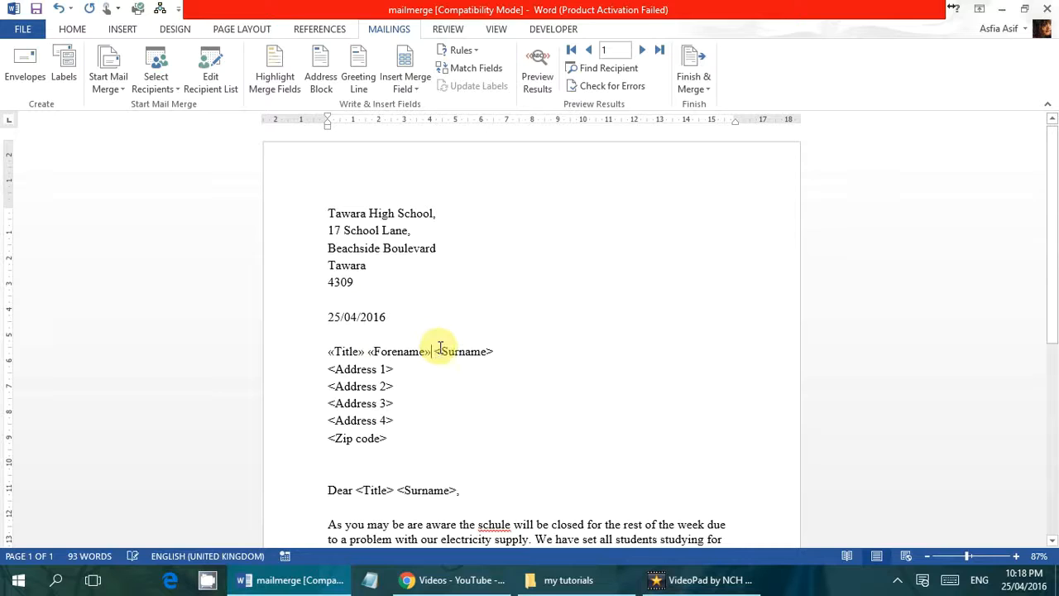
left_click_drag(434, 351, 487, 354)
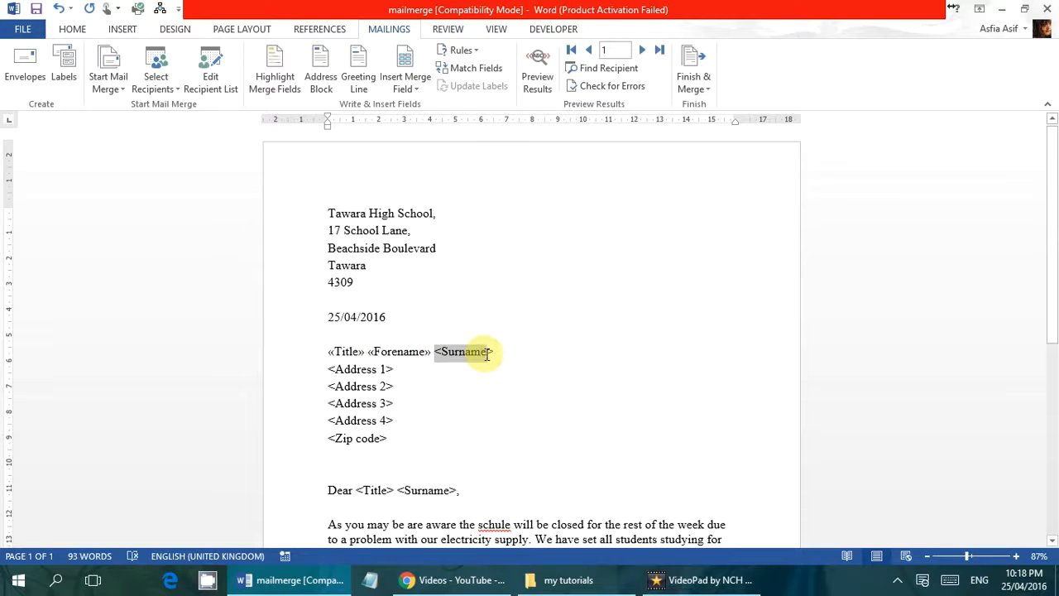
left_click(407, 86)
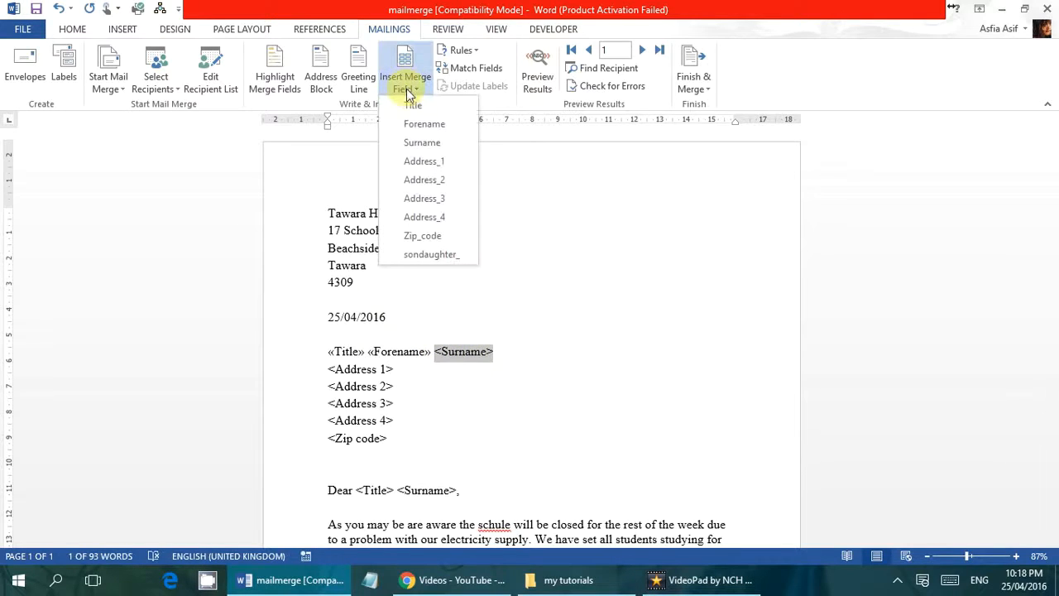
left_click(416, 143)
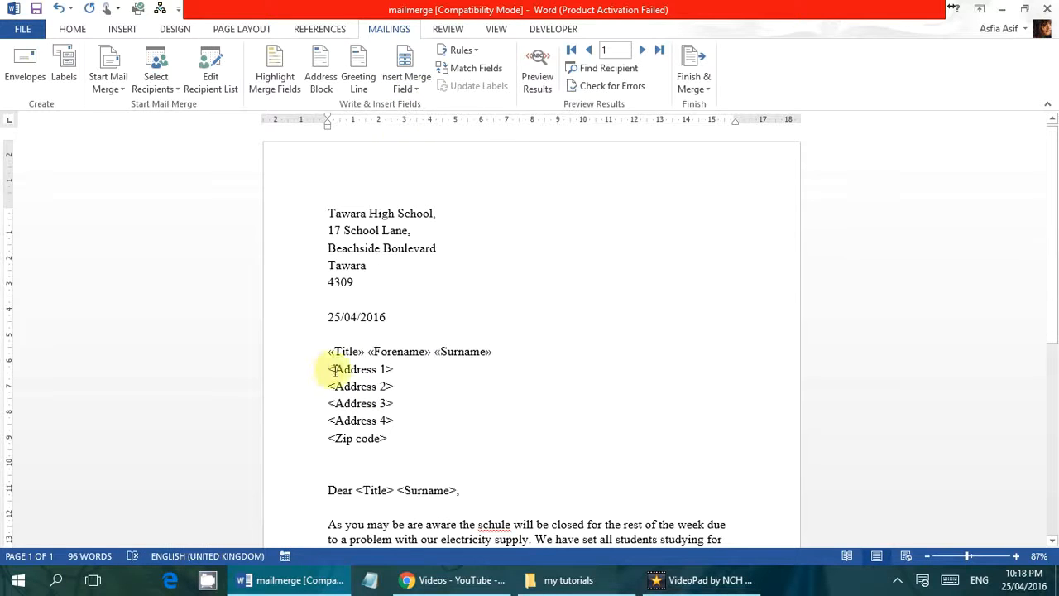
Insert the Address_1 and Address_2 merge fields, keeping each address on its own line.
left_click_drag(329, 371, 390, 369)
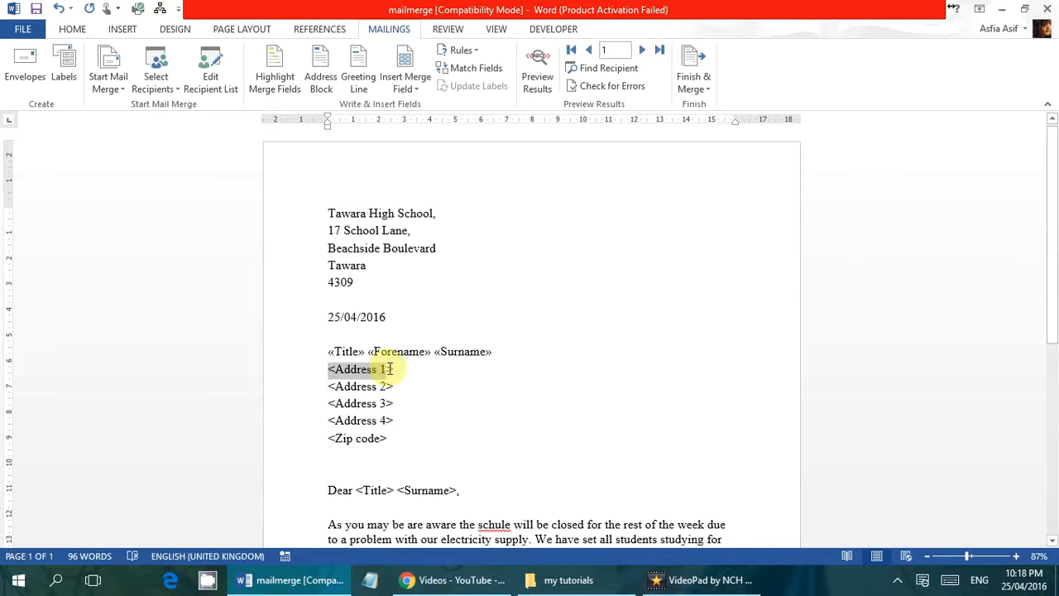
left_click(406, 83)
left_click(422, 161)
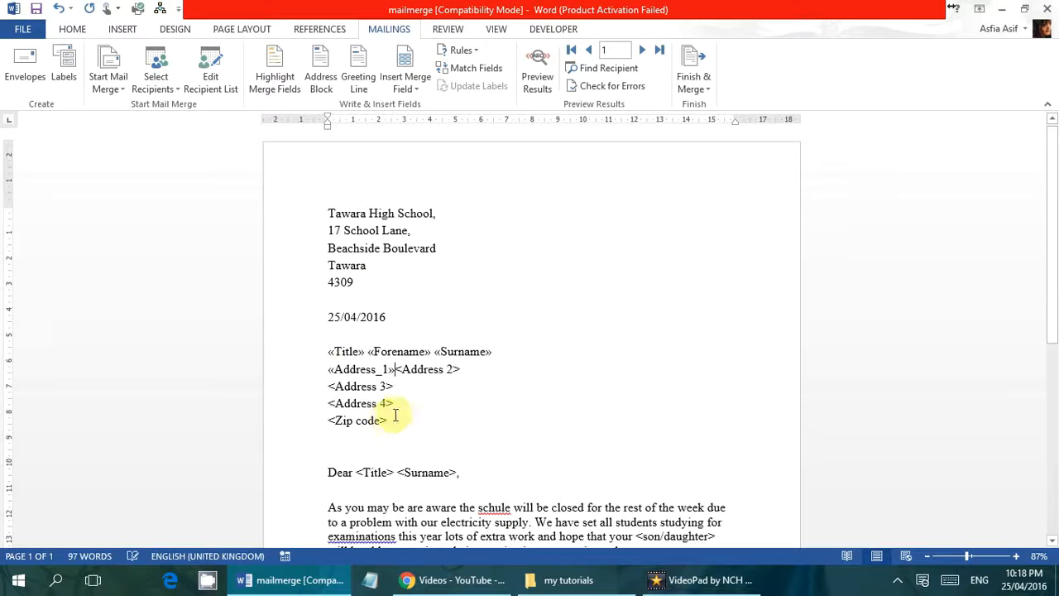
left_click_drag(390, 369, 463, 369)
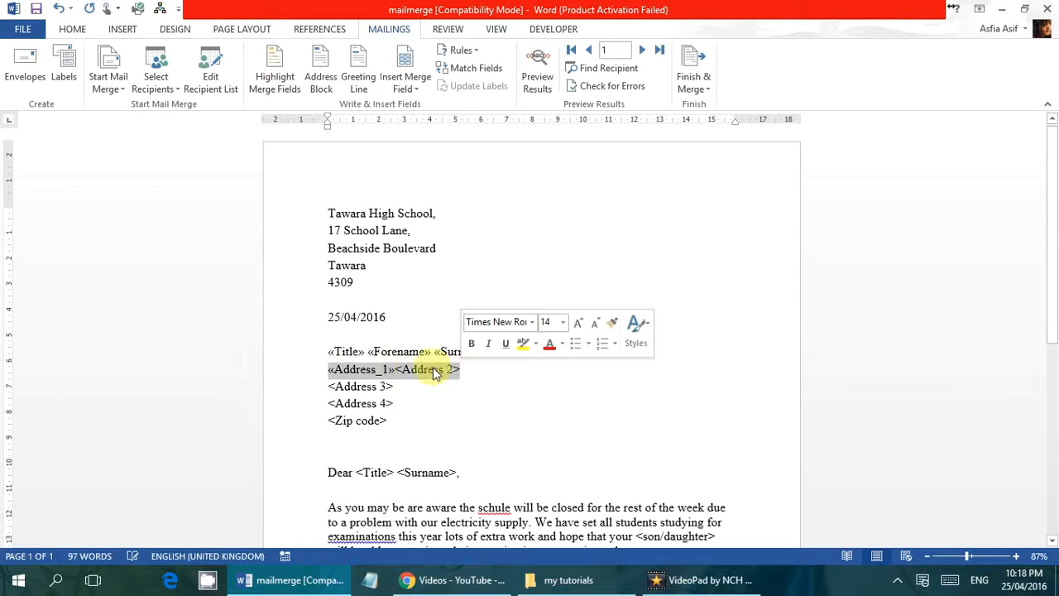
left_click(395, 370)
key("Return")
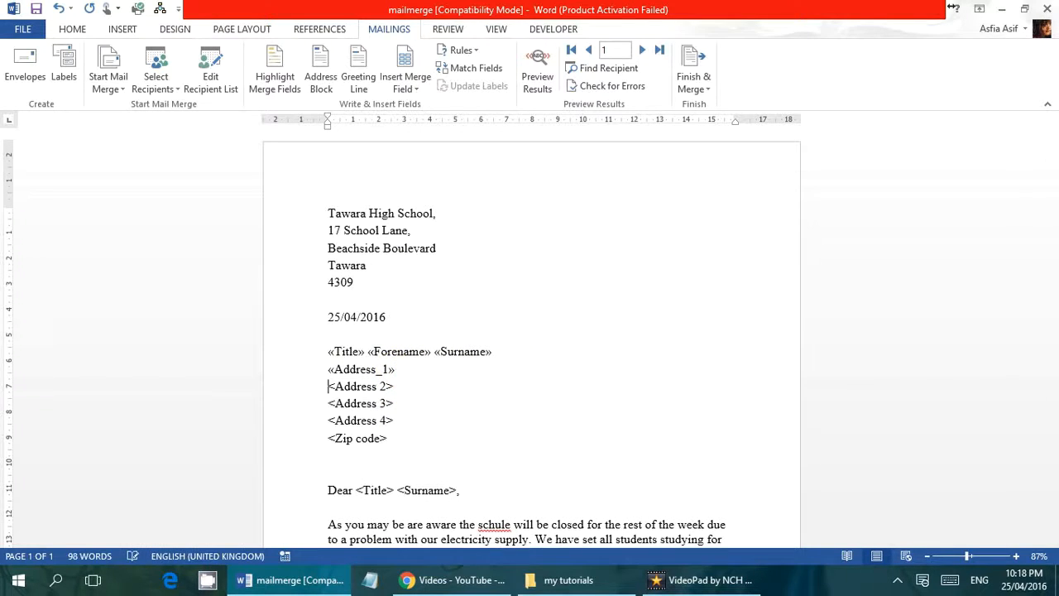
left_click_drag(328, 385, 398, 386)
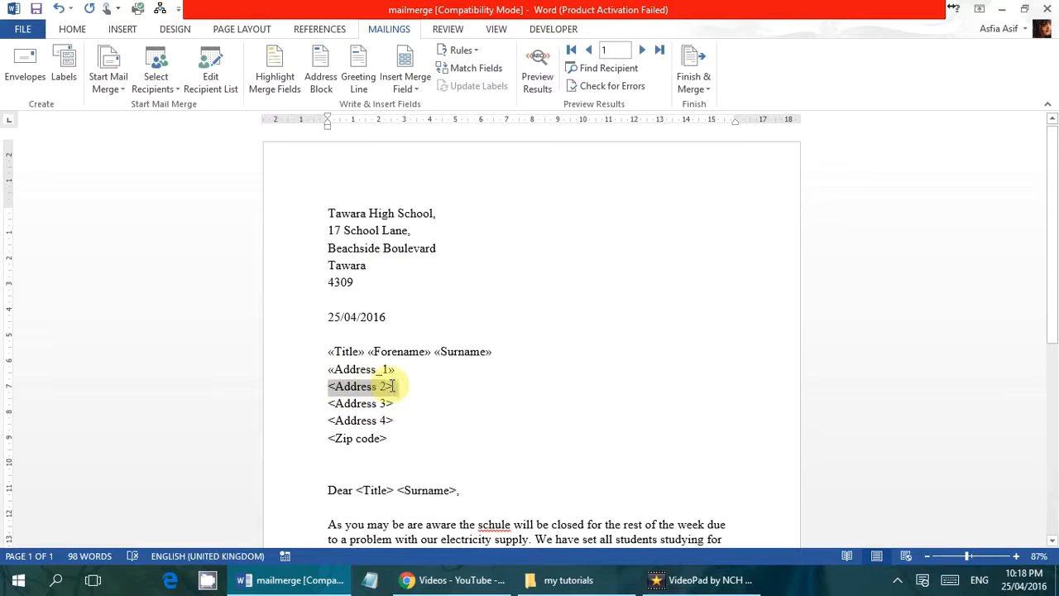
left_click(406, 83)
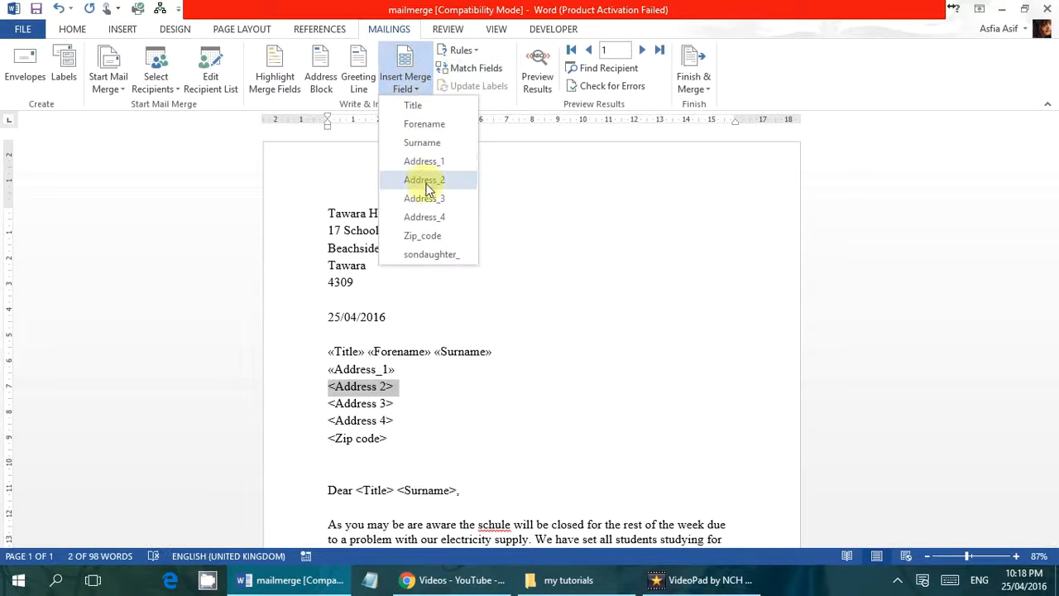
left_click(424, 183)
key("Return")
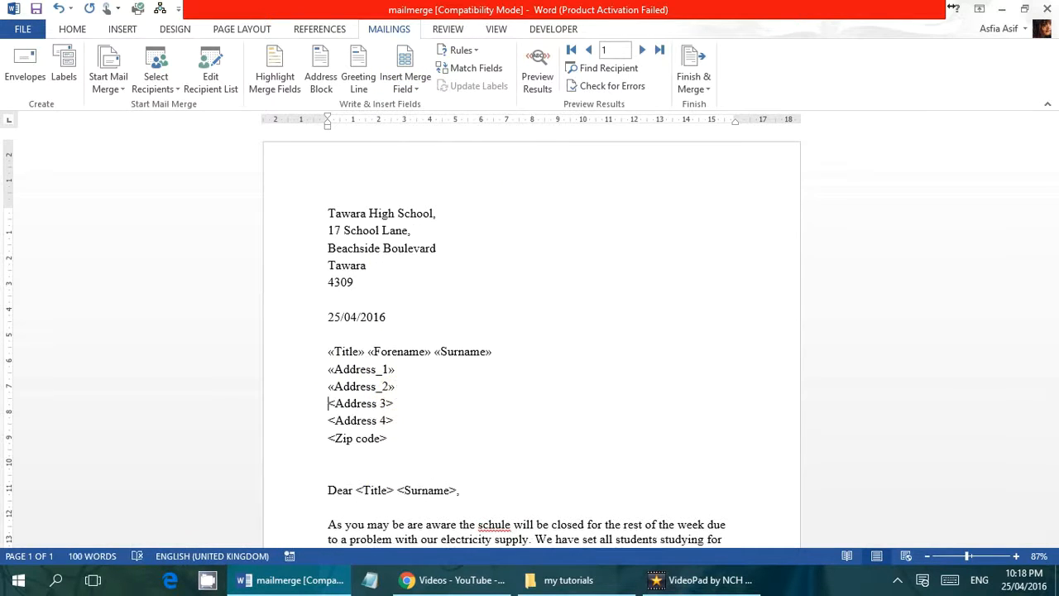
Replace <Address 3>, <Address 4> and <Zip code> with Address_3, Address_4 and Zip_code fields.
left_click_drag(329, 403, 397, 404)
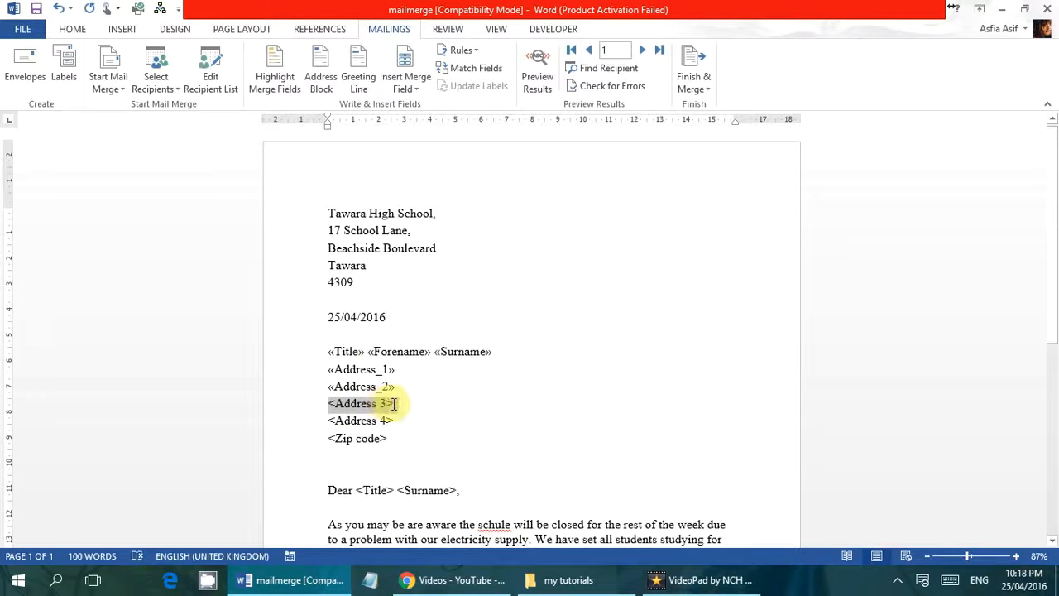
left_click(405, 81)
left_click(424, 199)
key("Return")
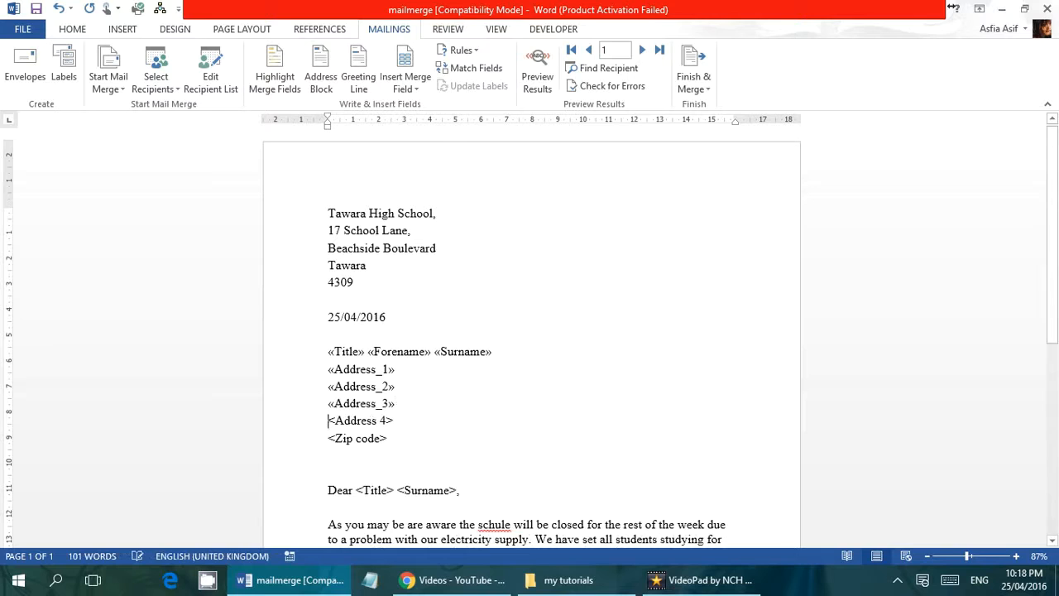
left_click_drag(329, 420, 394, 424)
left_click(405, 83)
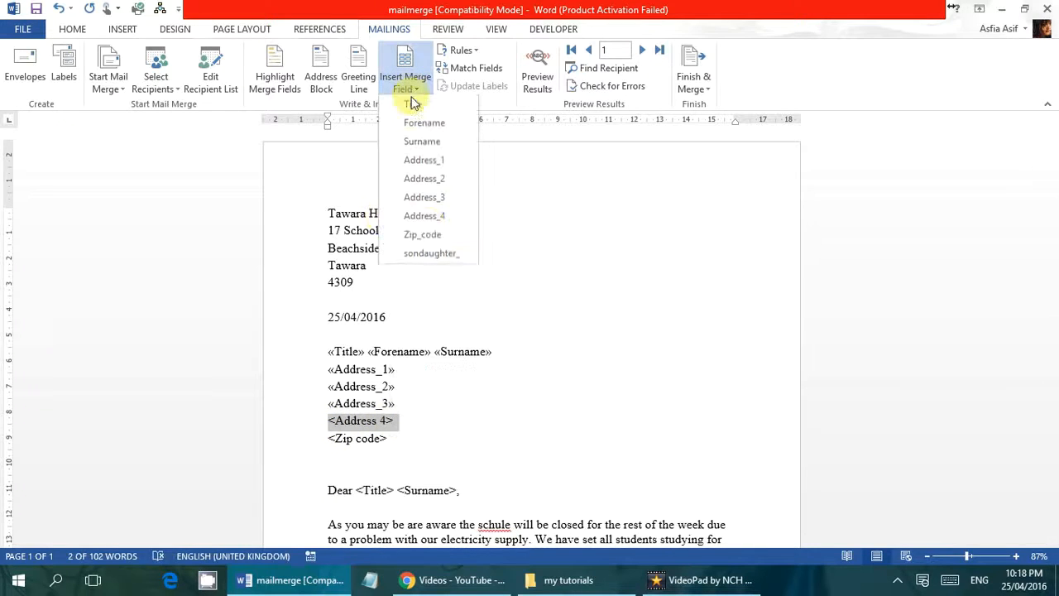
left_click(427, 215)
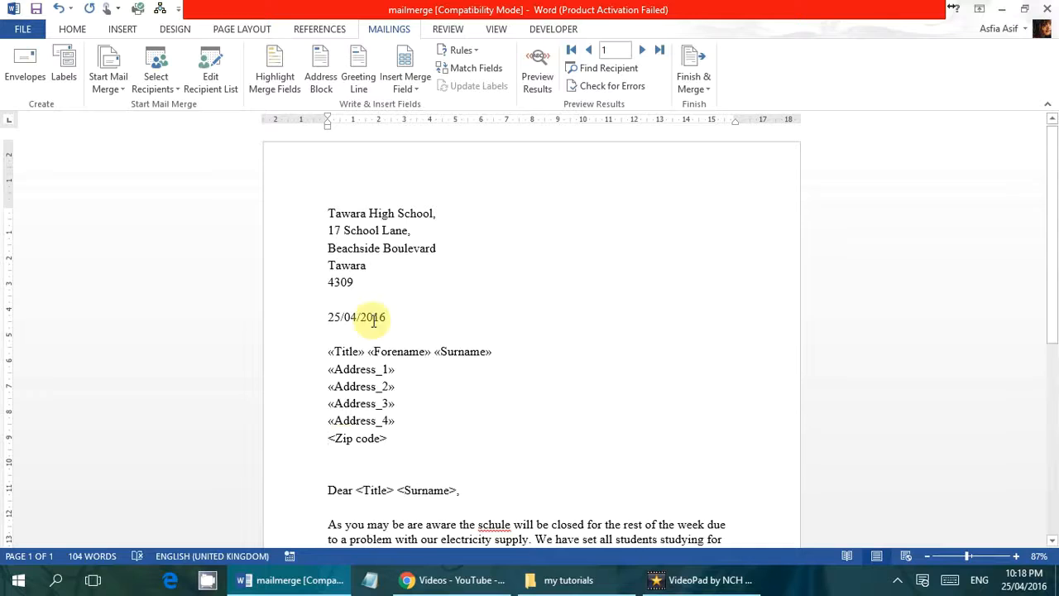
left_click_drag(328, 438, 379, 432)
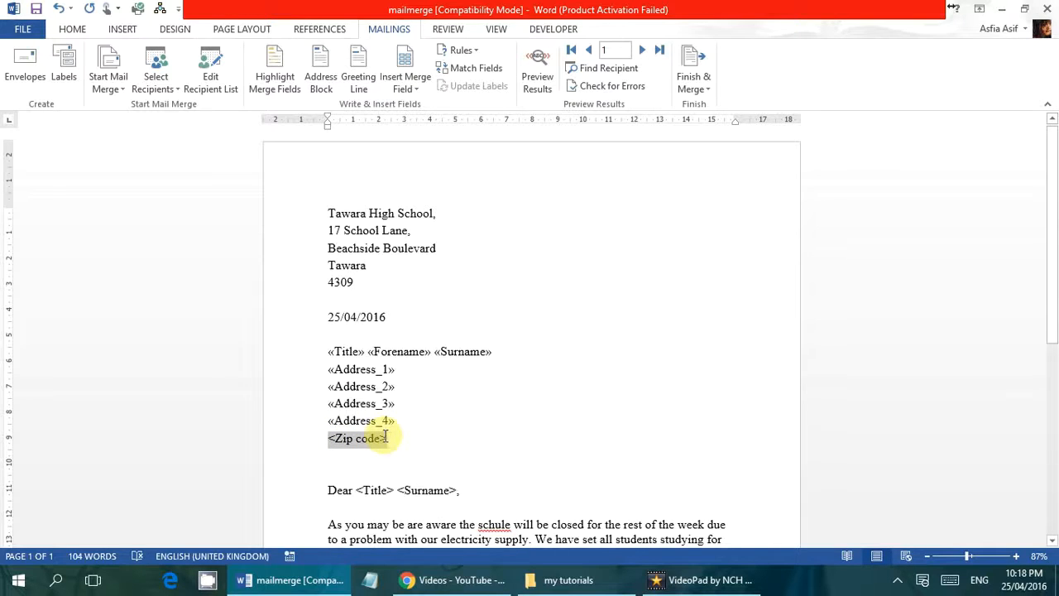
left_click(406, 83)
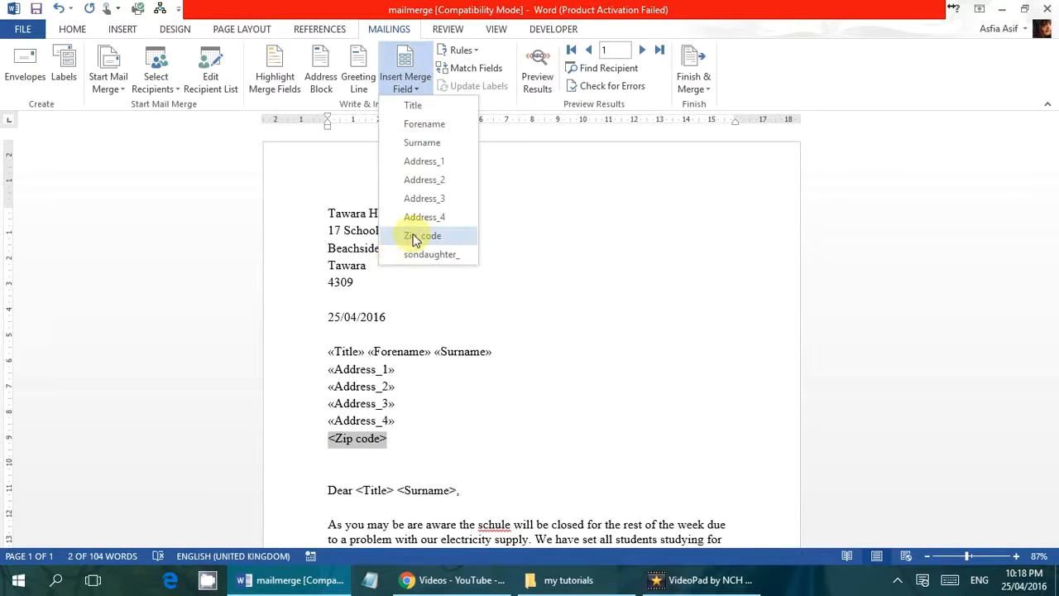
left_click(413, 236)
Make the greeting read 'Dear «Title» «Surname»,' using the Title and Surname fields.
left_click_drag(358, 490, 396, 490)
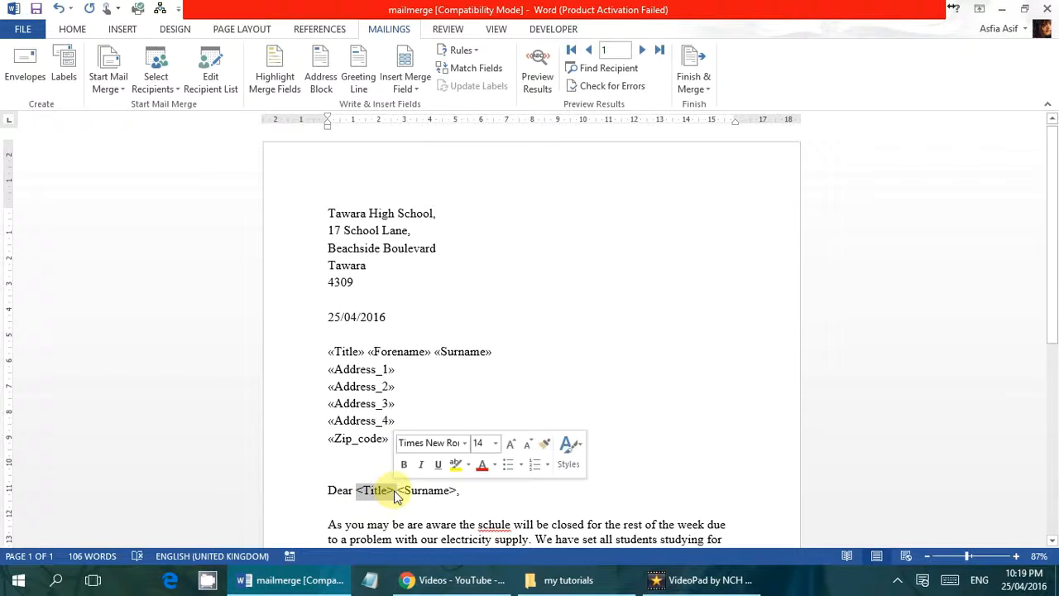
left_click(405, 78)
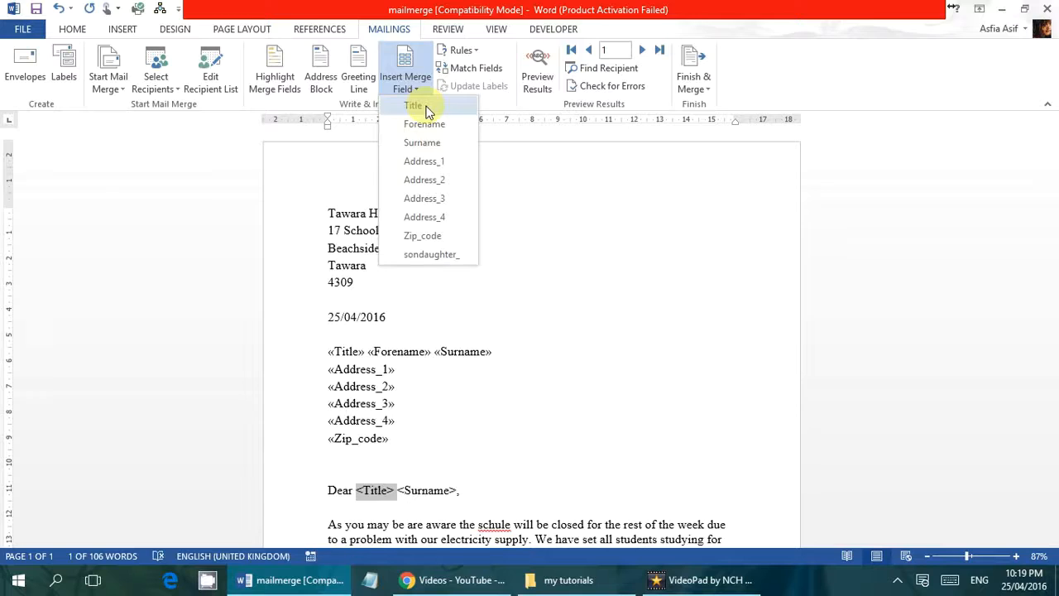
left_click(413, 105)
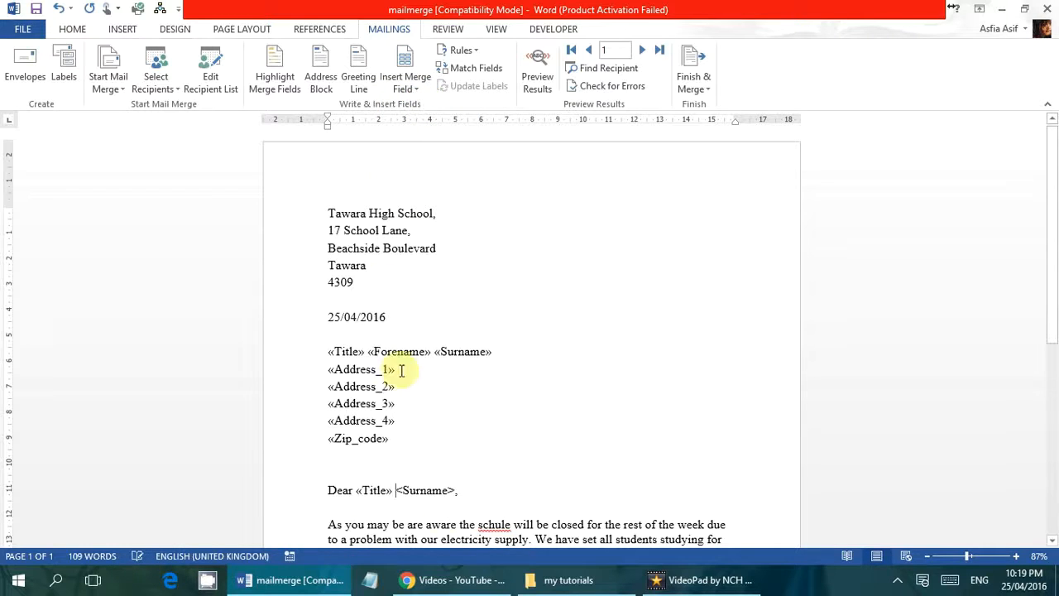
left_click_drag(396, 490, 452, 490)
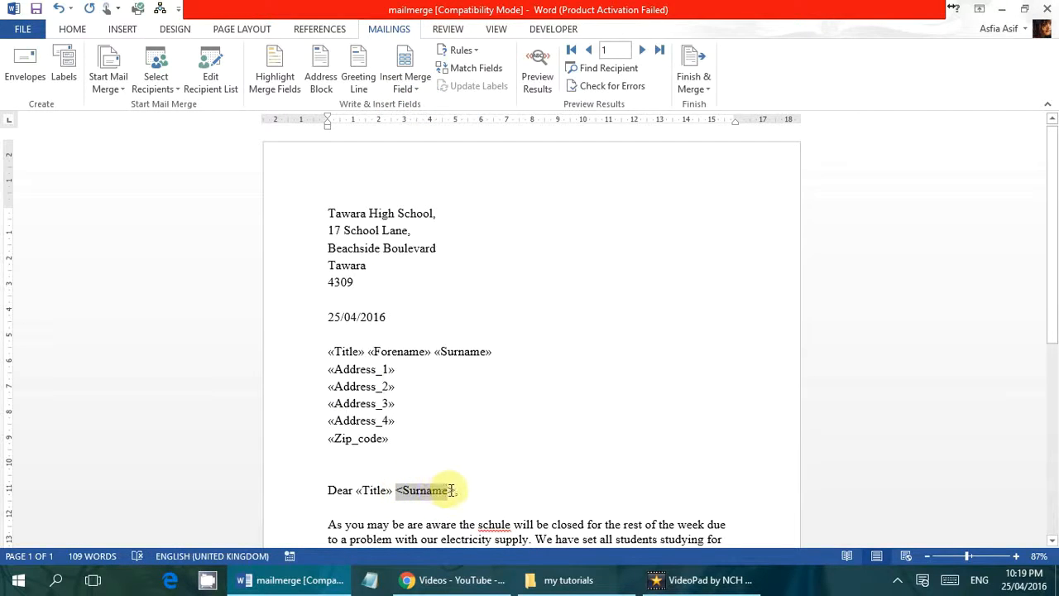
left_click(405, 93)
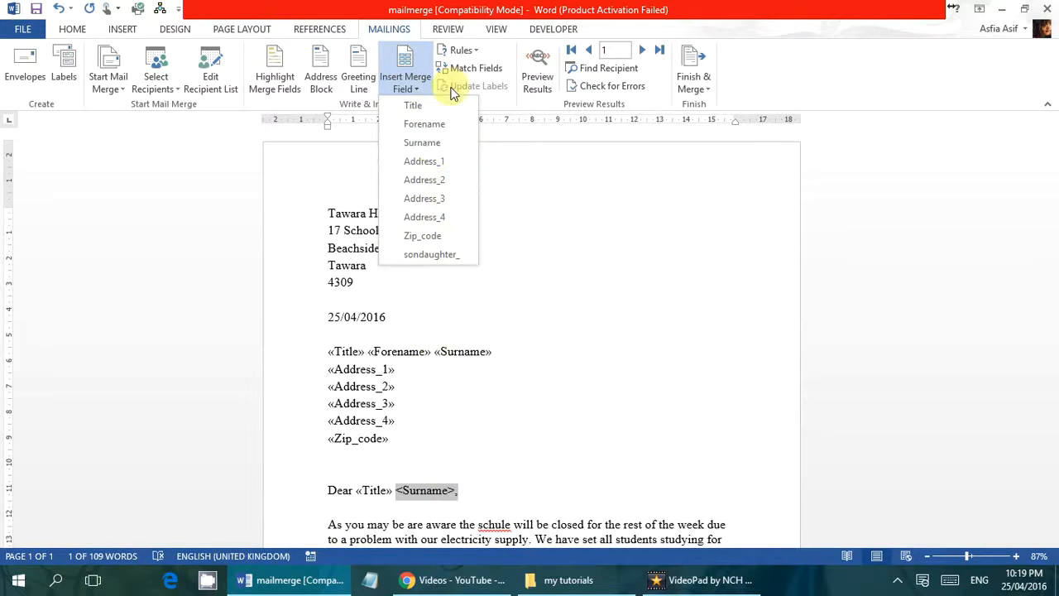
left_click(446, 149)
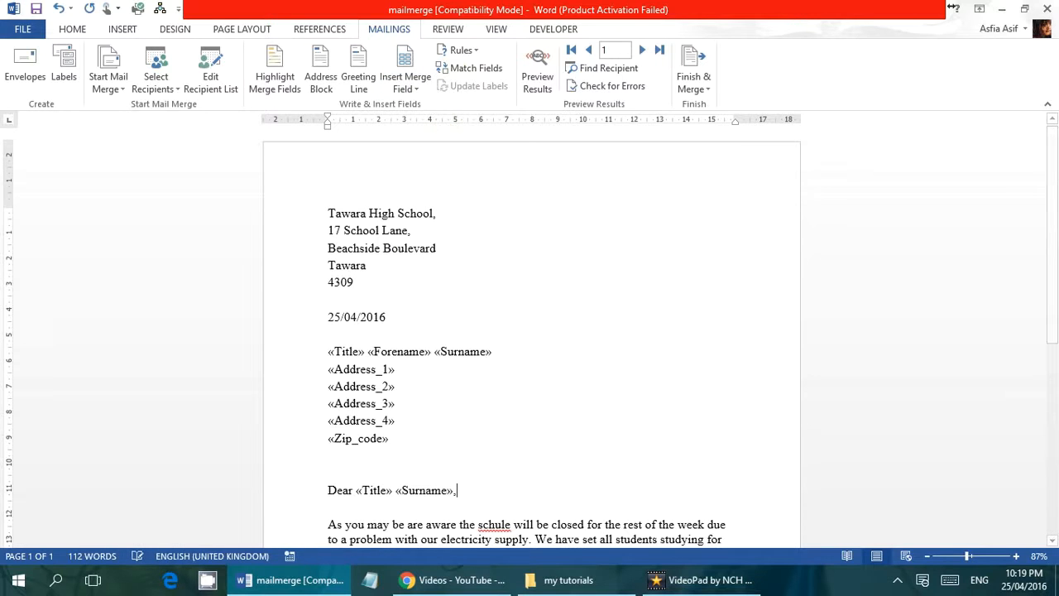
Correct the body spelling: schule to school and hoome to home.
scroll(943, 315, "down", 4)
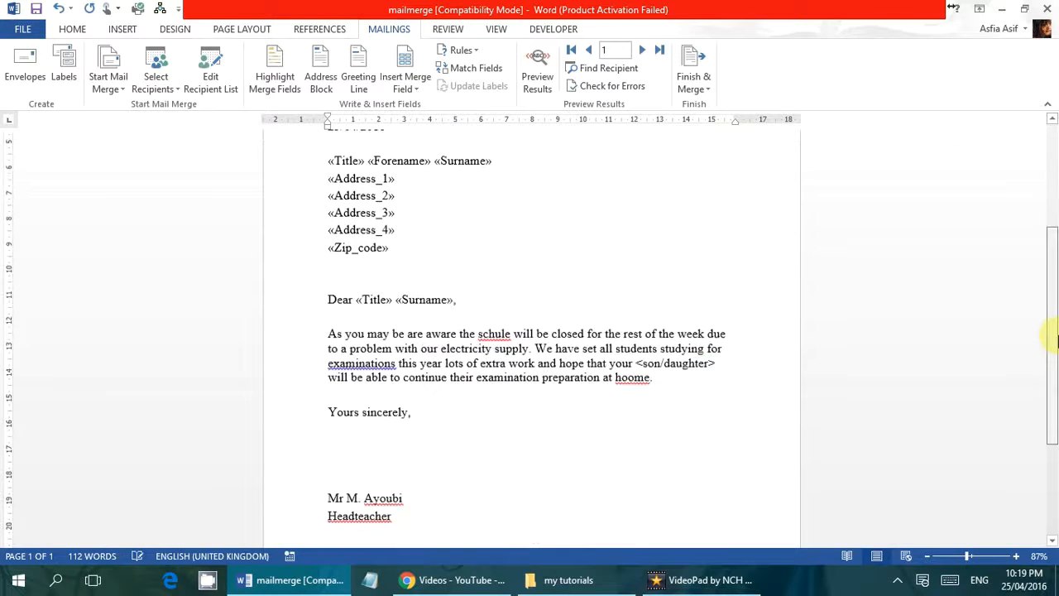
right_click(497, 331)
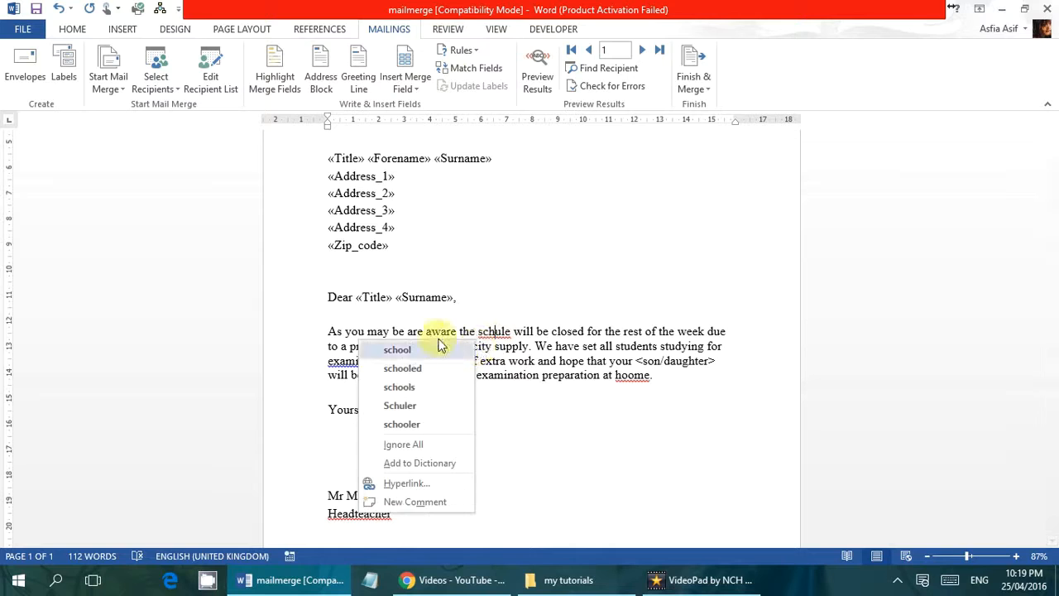
left_click(401, 348)
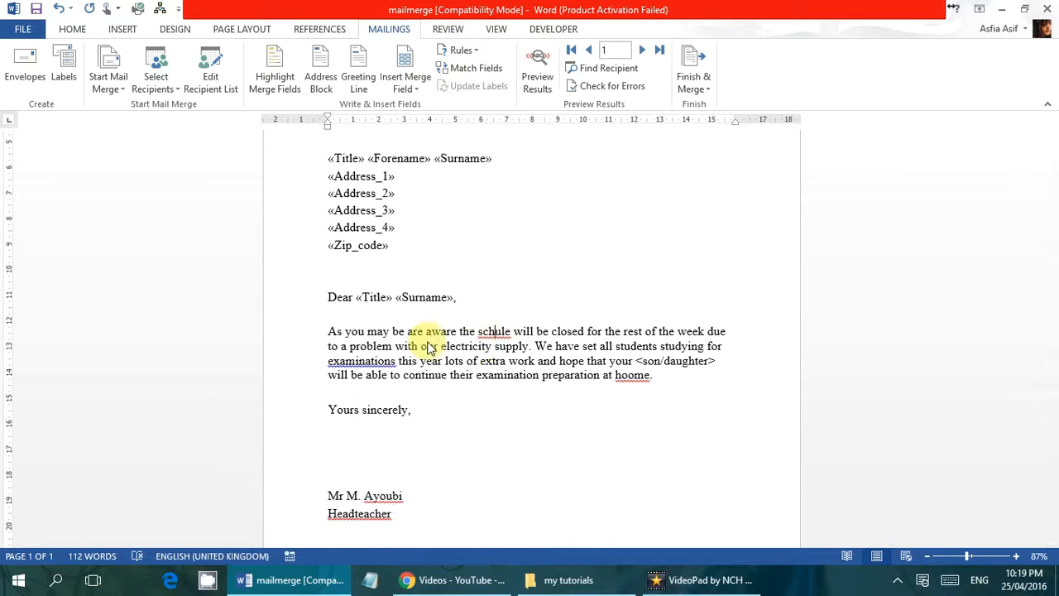
right_click(379, 357)
left_click(482, 331)
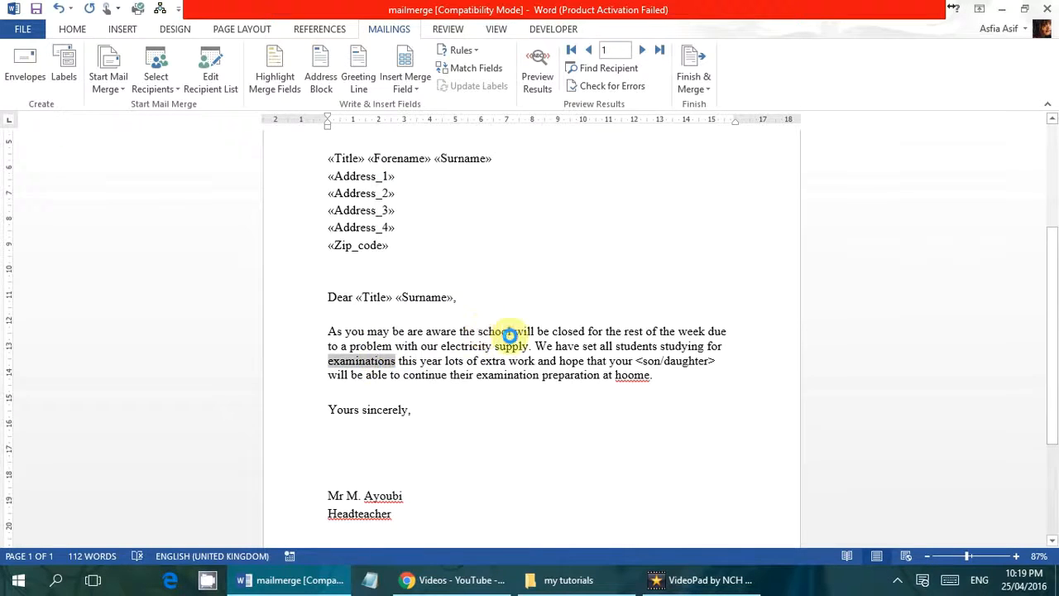
left_click(802, 392)
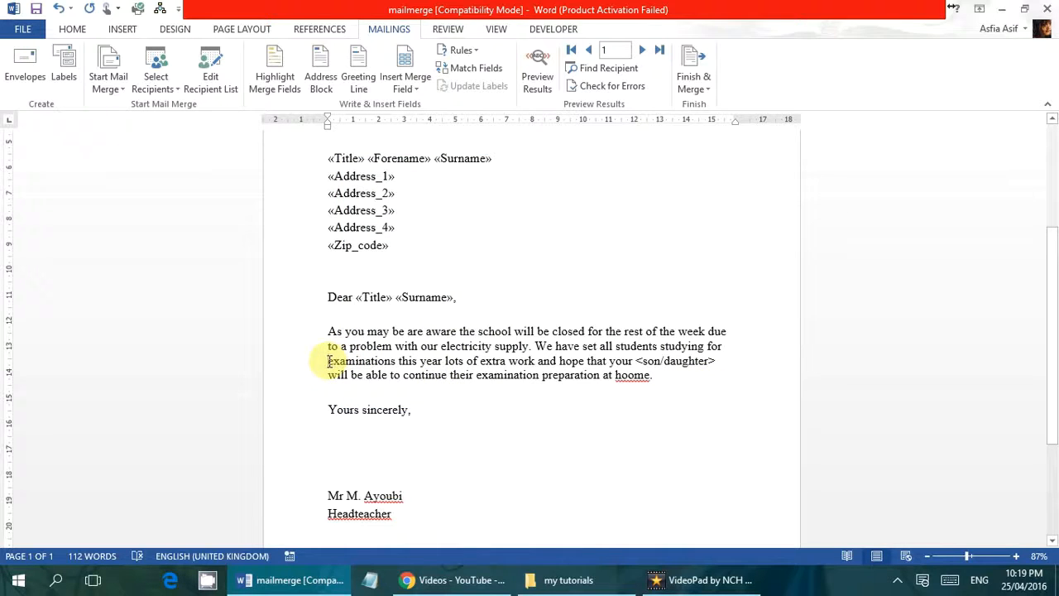
key("ctrl+z")
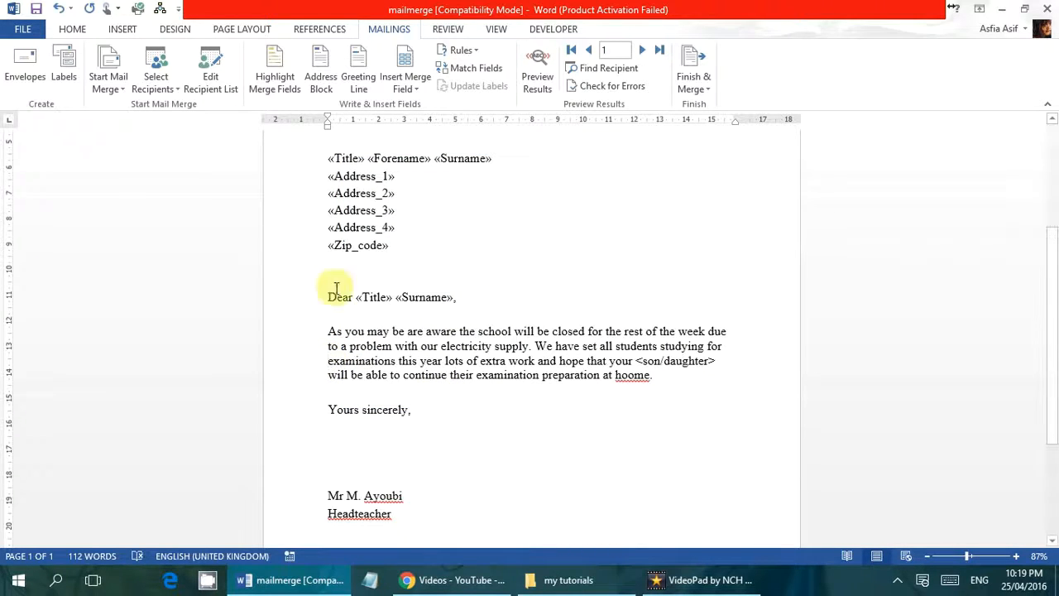
left_click(632, 374)
key("BackSpace")
Replace <son/daughter> with the sondaughter_ merge field.
left_click_drag(635, 361, 711, 361)
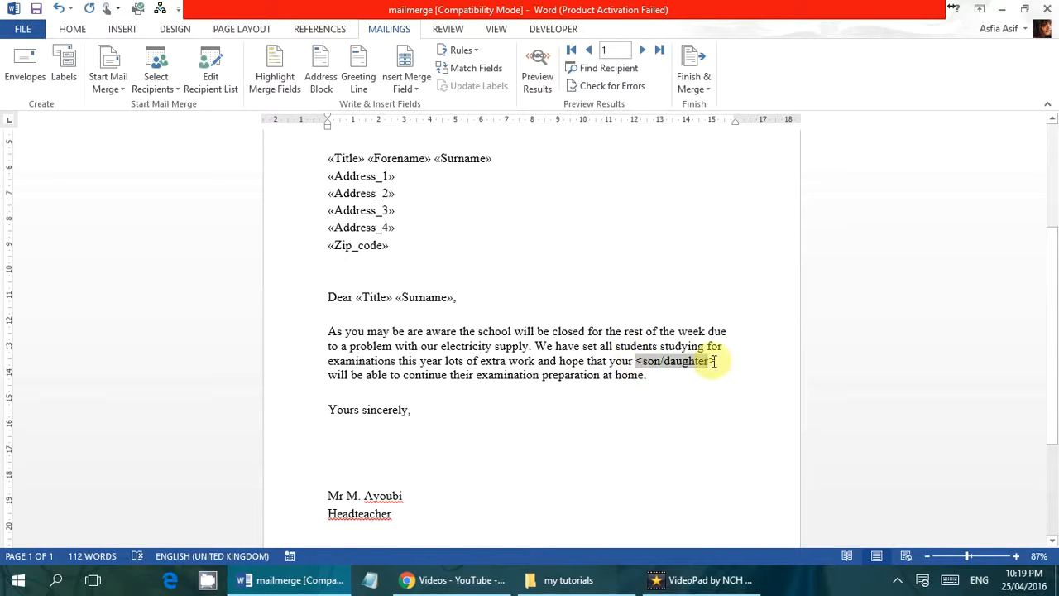
left_click(405, 83)
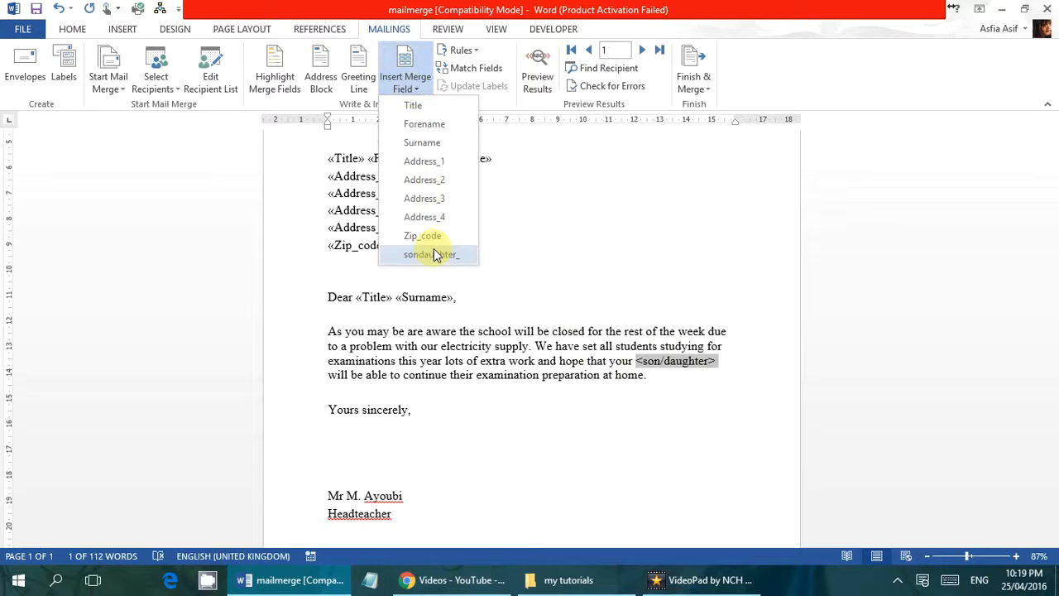
left_click(436, 254)
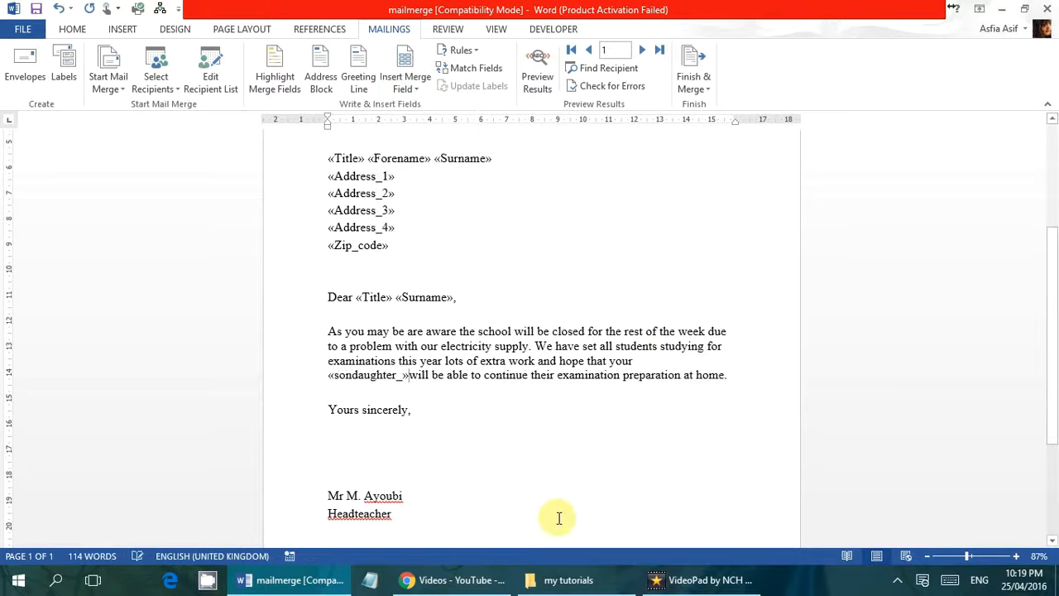
left_click(468, 577)
left_click(468, 577)
left_click(438, 478)
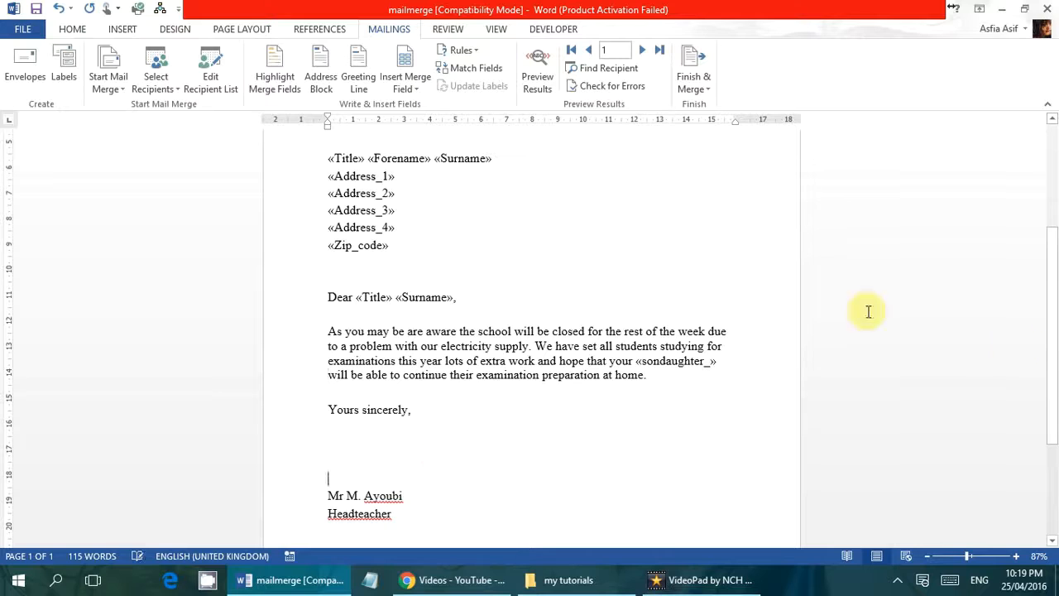
Replace the signatory's name with 'Name, number,' and 'center' lines, then preview the merged results.
scroll(1052, 335, "down", 3)
left_click_drag(328, 324, 403, 327)
type("Name,")
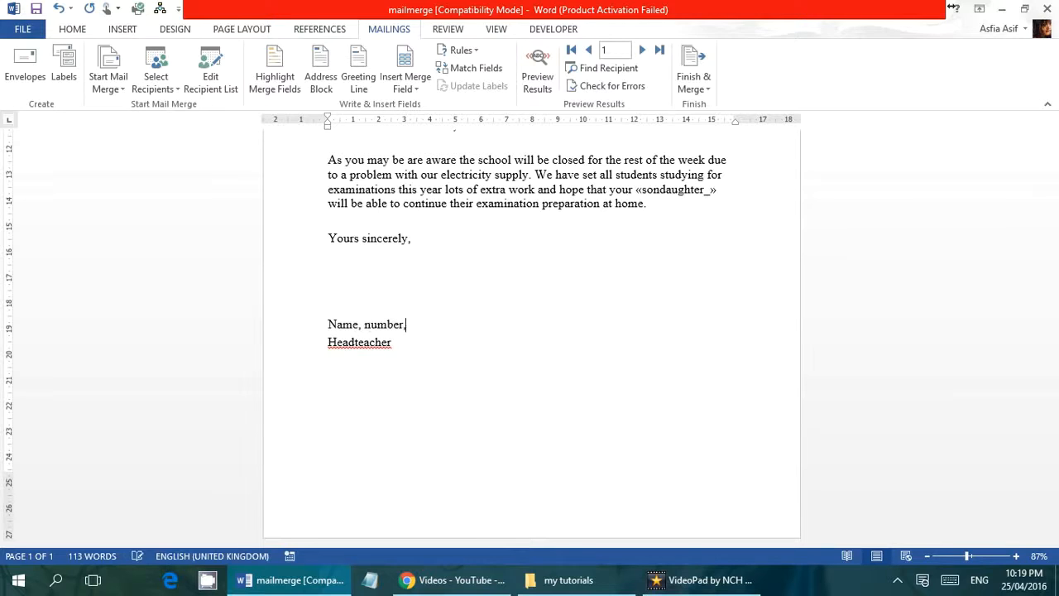
type(" number,")
key("Return")
type("center")
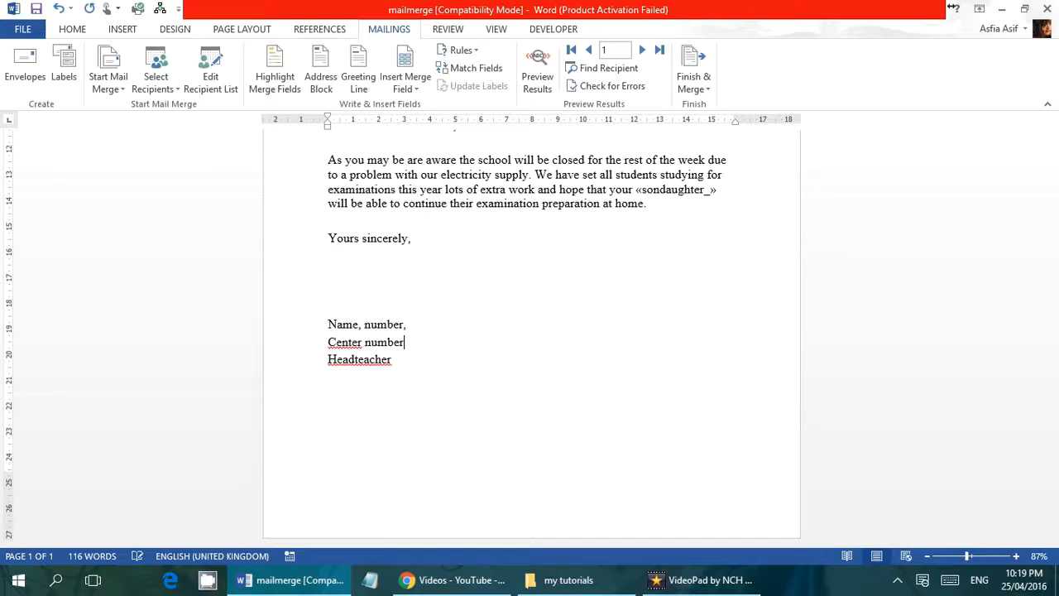
left_click_drag(1054, 331, 1053, 378)
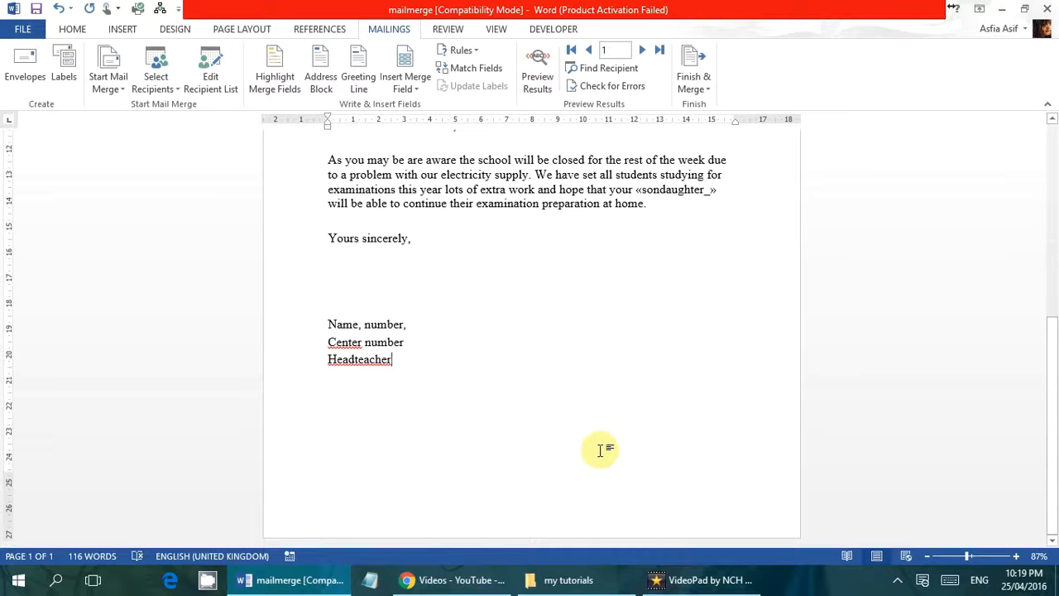
left_click(538, 79)
Step through the previewed letters to reach record 5.
scroll(1049, 299, "up", 5)
scroll(1049, 300, "up", 3)
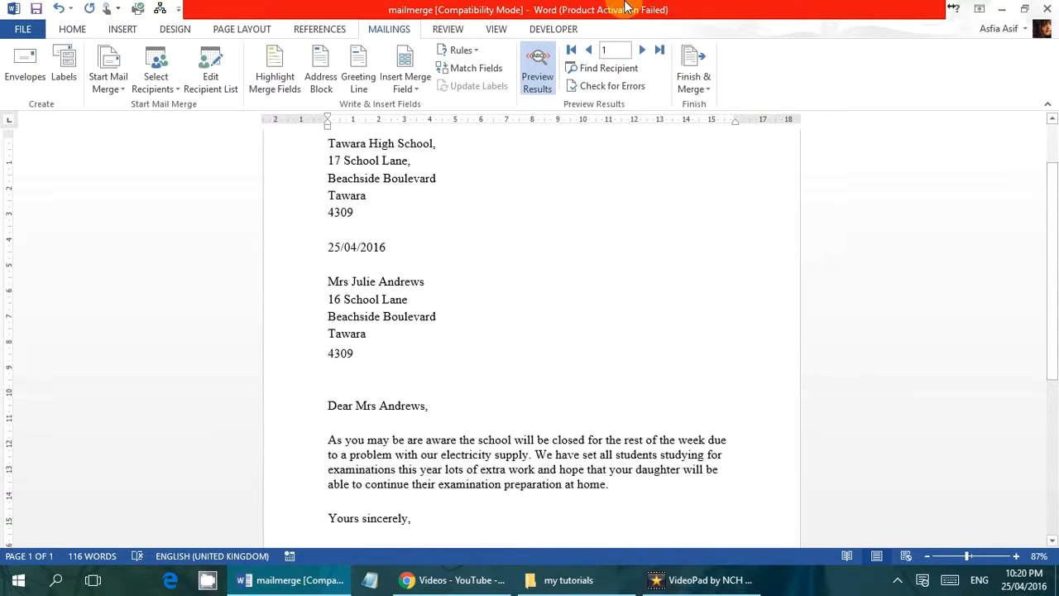
left_click(643, 50)
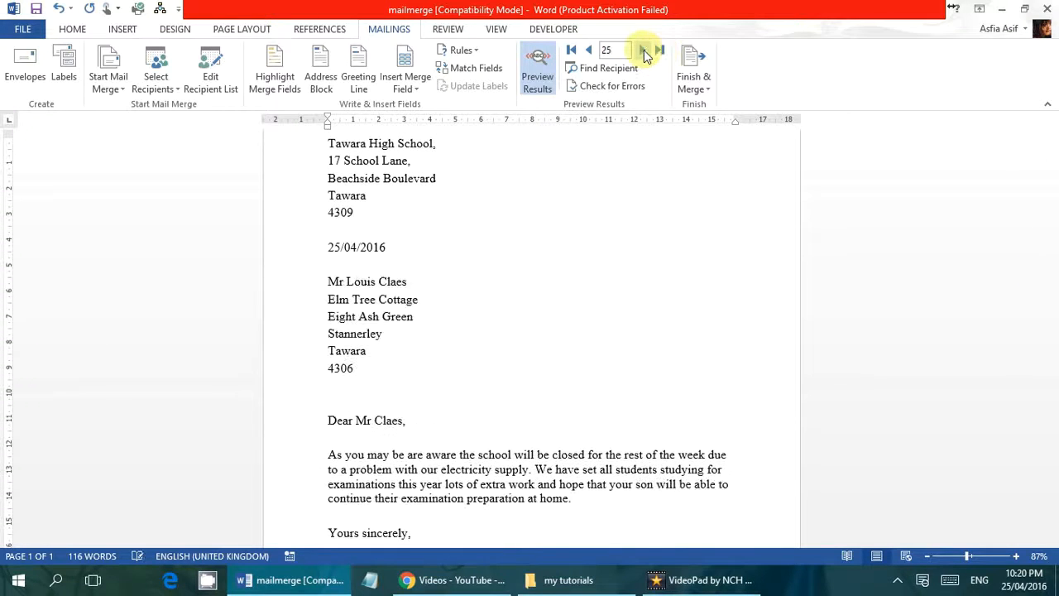
left_click(588, 50)
left_click(589, 50)
left_click(588, 51)
left_click(588, 51)
left_click(588, 51)
left_click(588, 51)
left_click(588, 50)
left_click(588, 50)
left_click(589, 51)
left_click(588, 51)
left_click(589, 50)
left_click(588, 51)
left_click(589, 51)
left_click(589, 51)
left_click(589, 52)
left_click(589, 51)
left_click(589, 52)
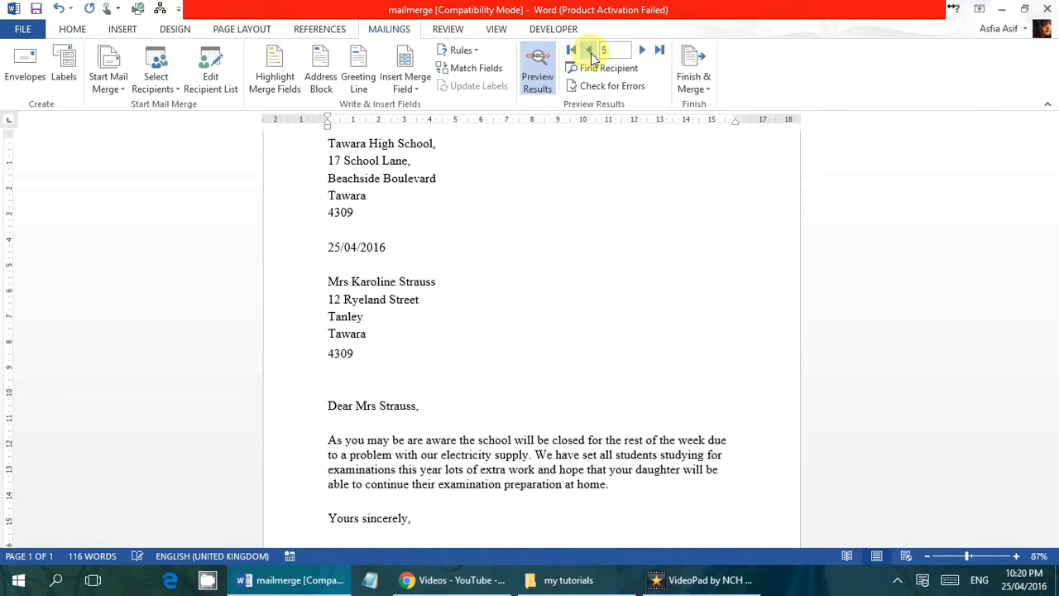
left_click(359, 246)
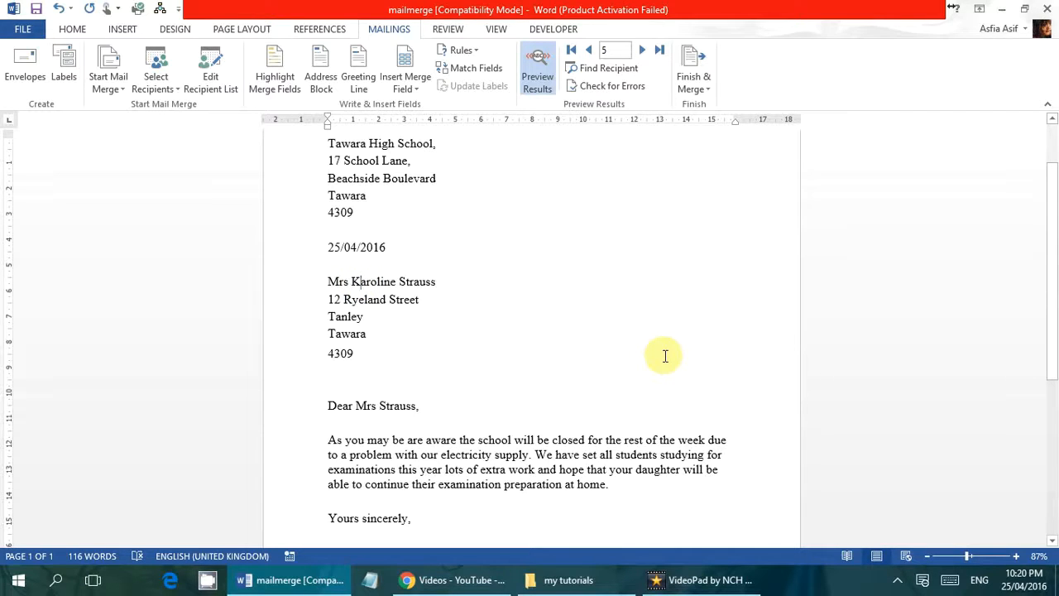
Check the Finish & Merge and Select Recipients menus, then open Edit Recipient List.
left_click(703, 89)
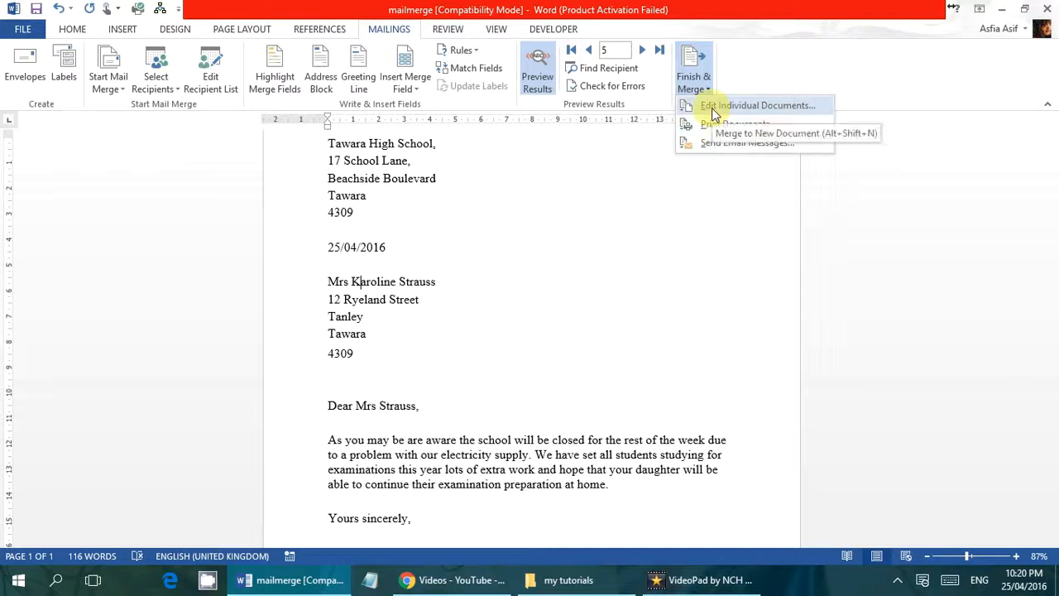
left_click(582, 324)
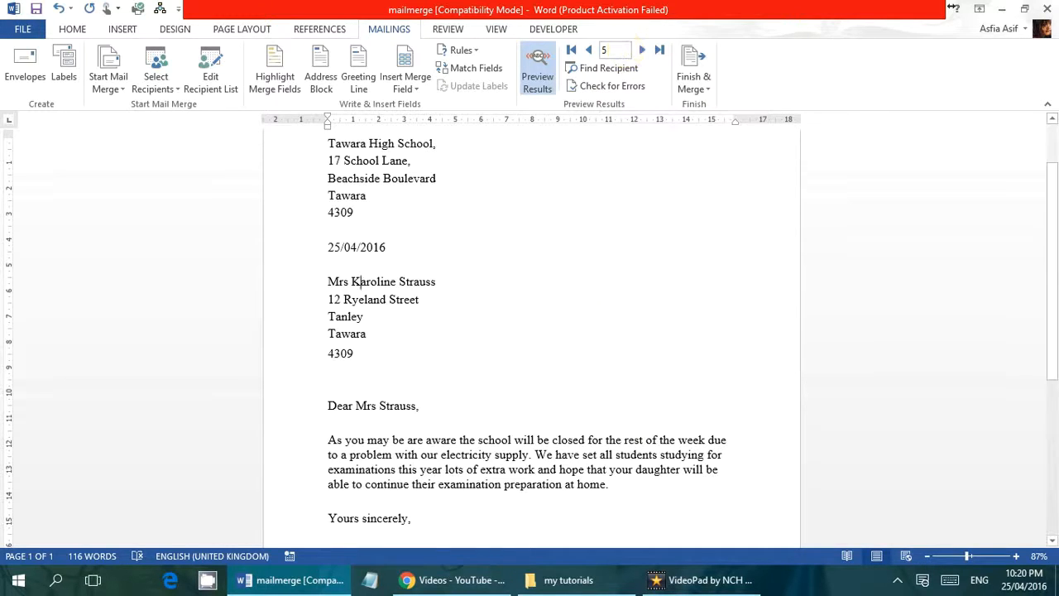
left_click(569, 280)
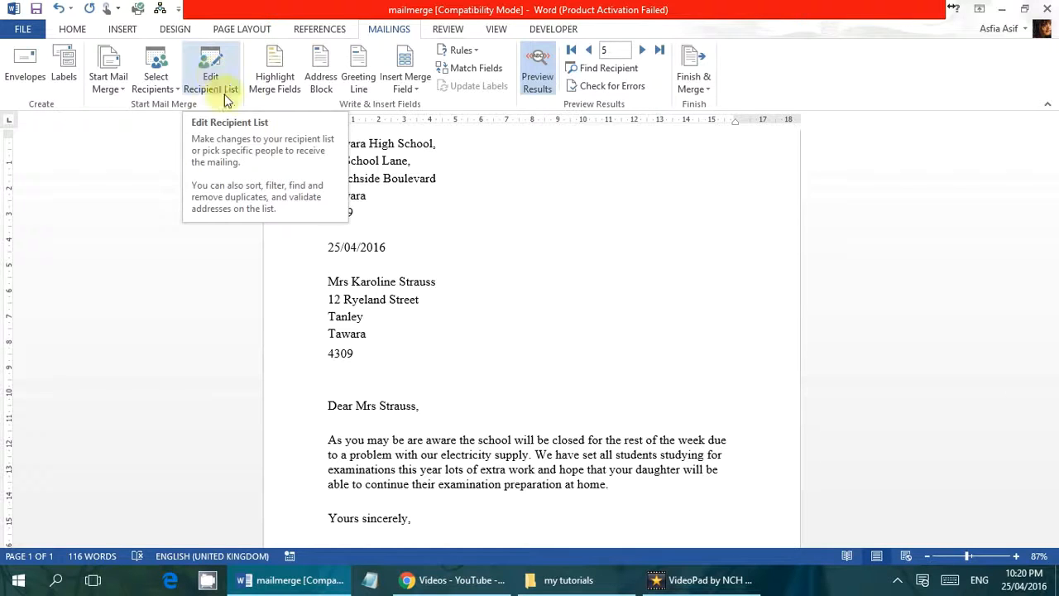
left_click(407, 300)
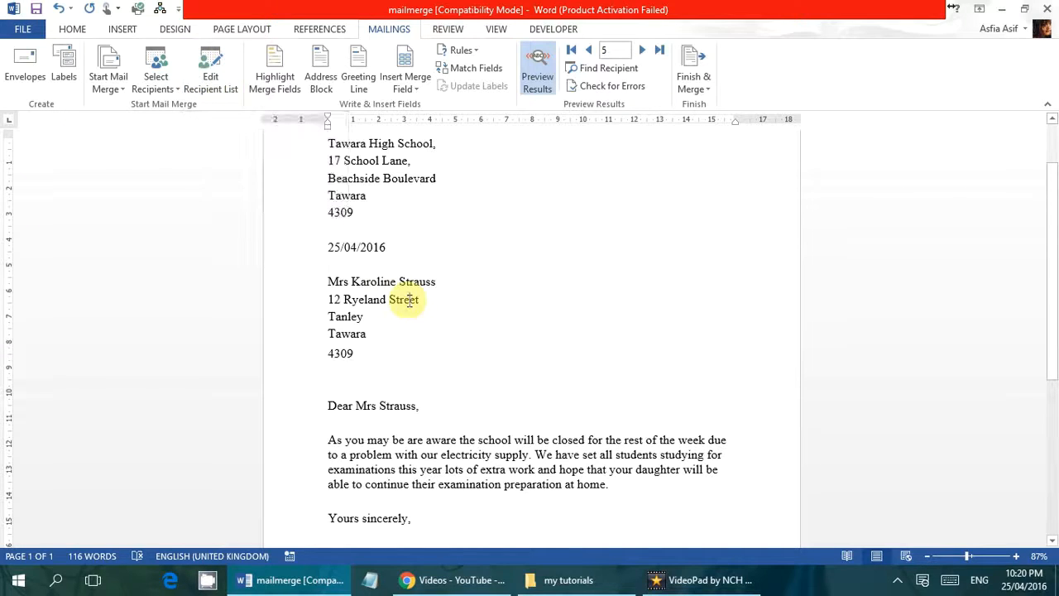
left_click(165, 91)
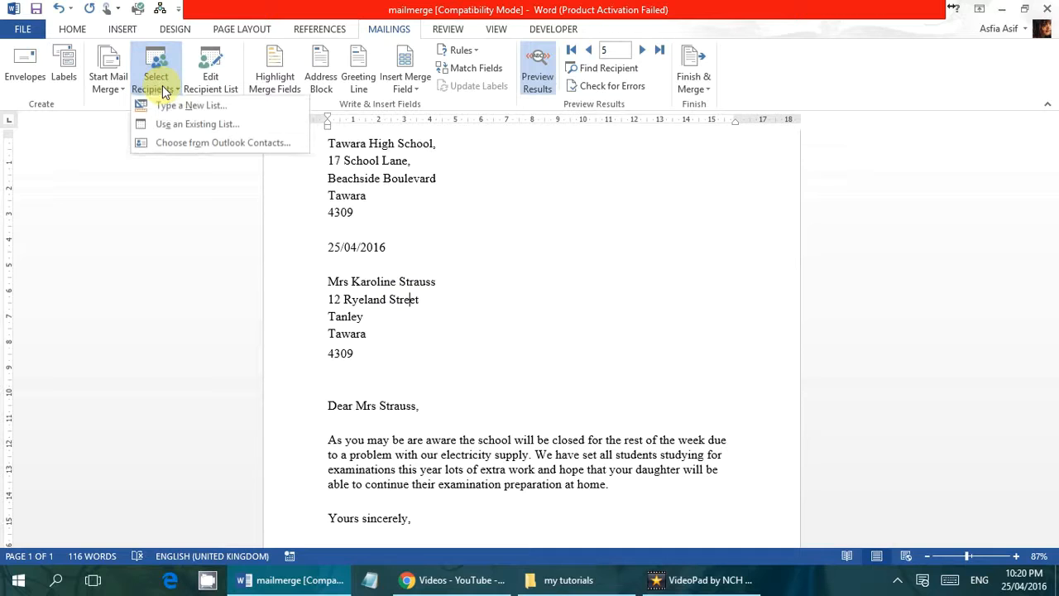
left_click(309, 152)
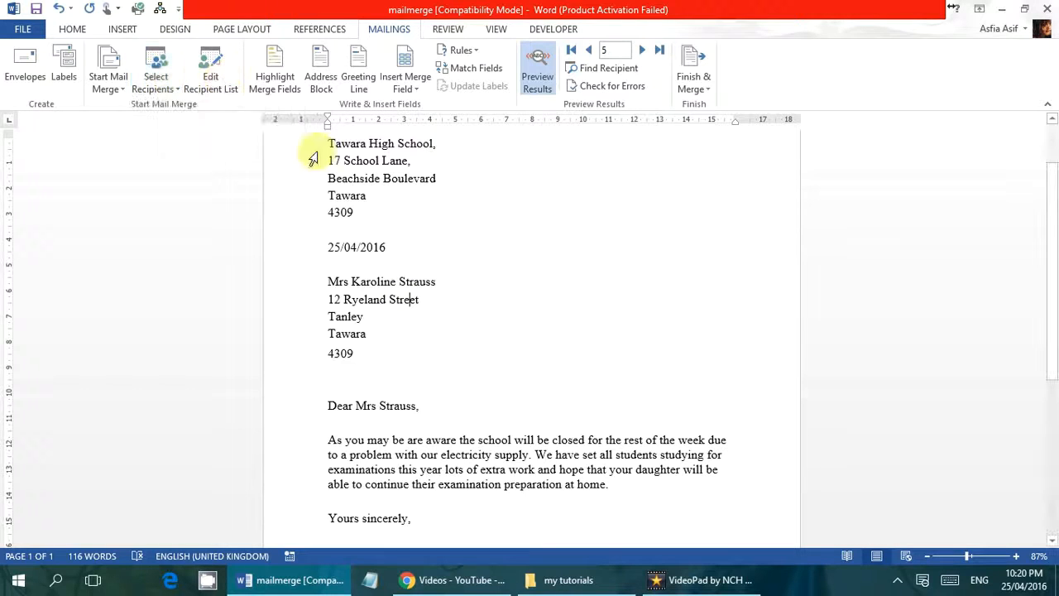
left_click(404, 454)
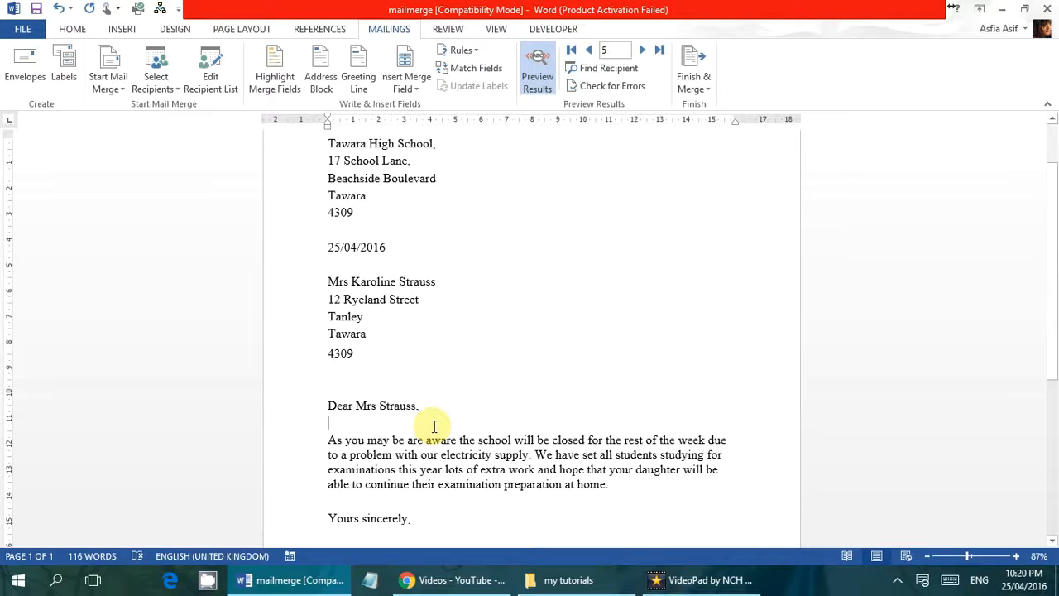
left_click(433, 423)
left_click(615, 483)
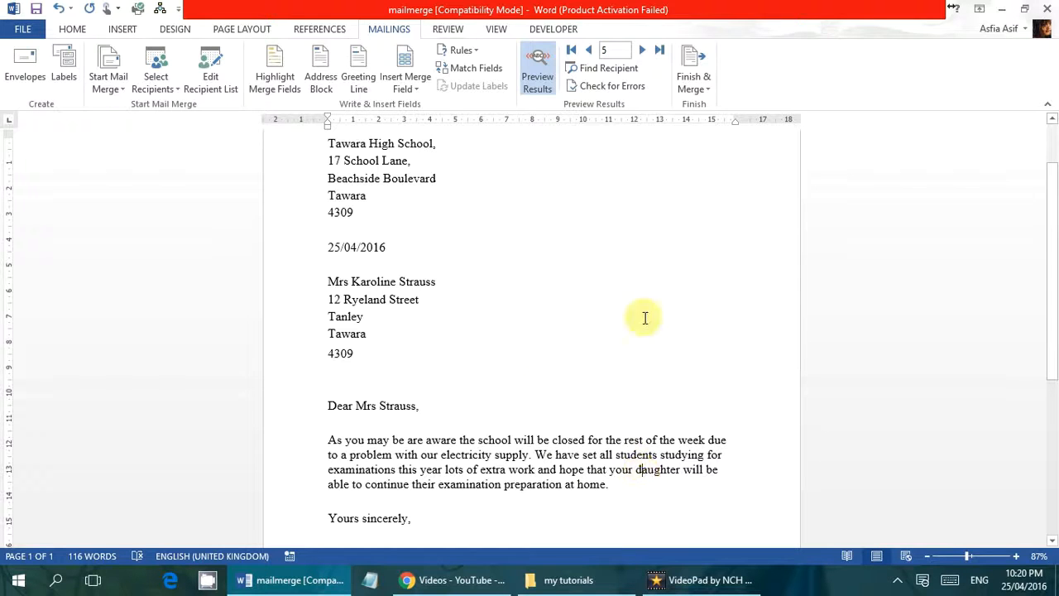
left_click(643, 455)
left_click(221, 89)
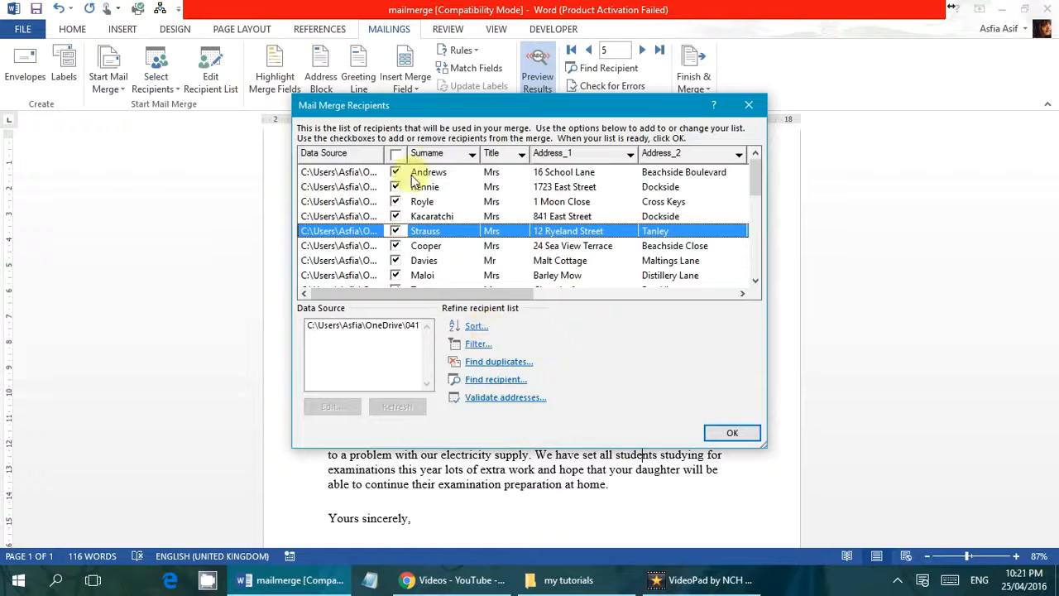
Untick and re-tick the first recipient so it stays included.
left_click(395, 173)
left_click(395, 173)
left_click(395, 186)
left_click(395, 172)
left_click(394, 172)
left_click(396, 188)
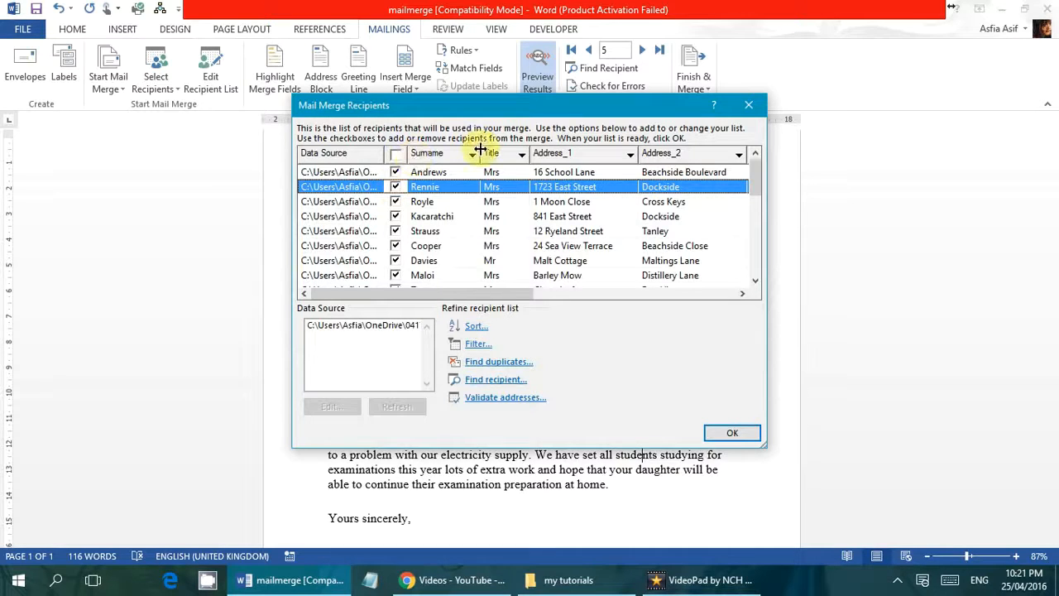
Filter the recipients to those where sondaughter_ is Equal to 'son'.
left_click(476, 349)
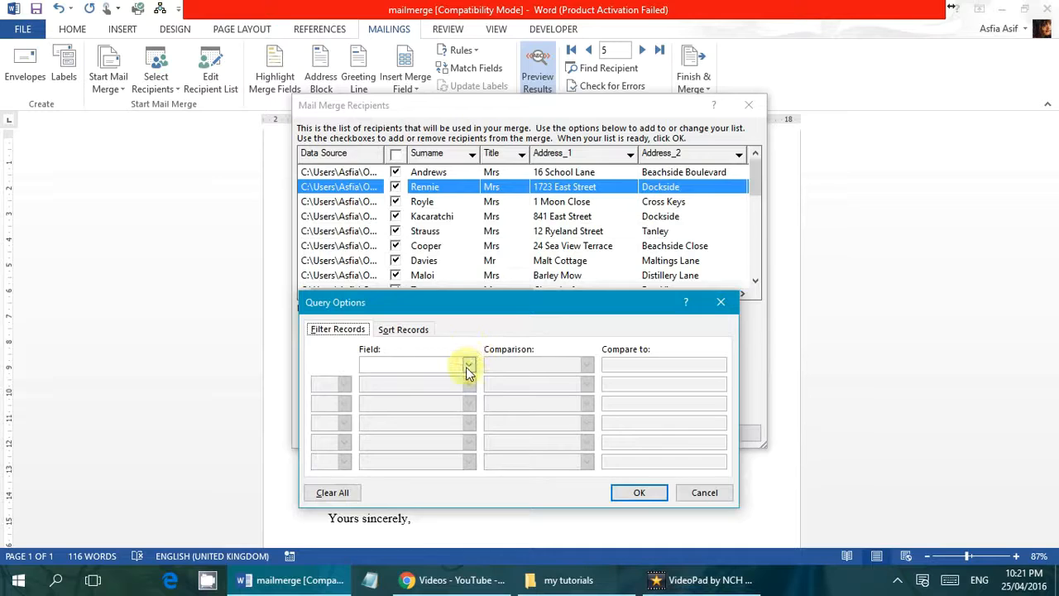
left_click(468, 367)
left_click(468, 366)
left_click(468, 367)
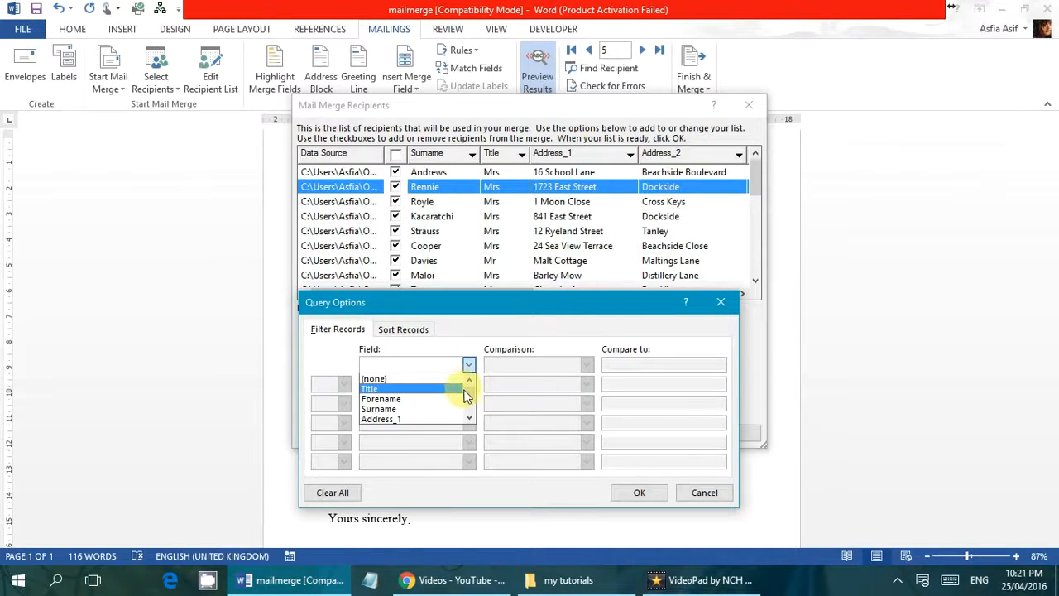
scroll(463, 395, "down", 2)
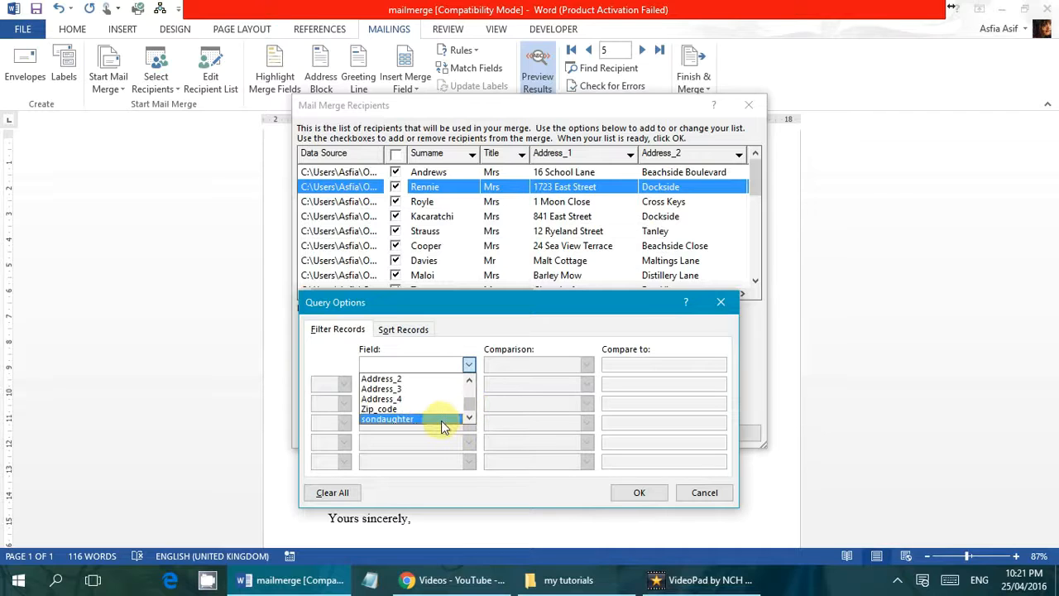
left_click(441, 421)
left_click(541, 366)
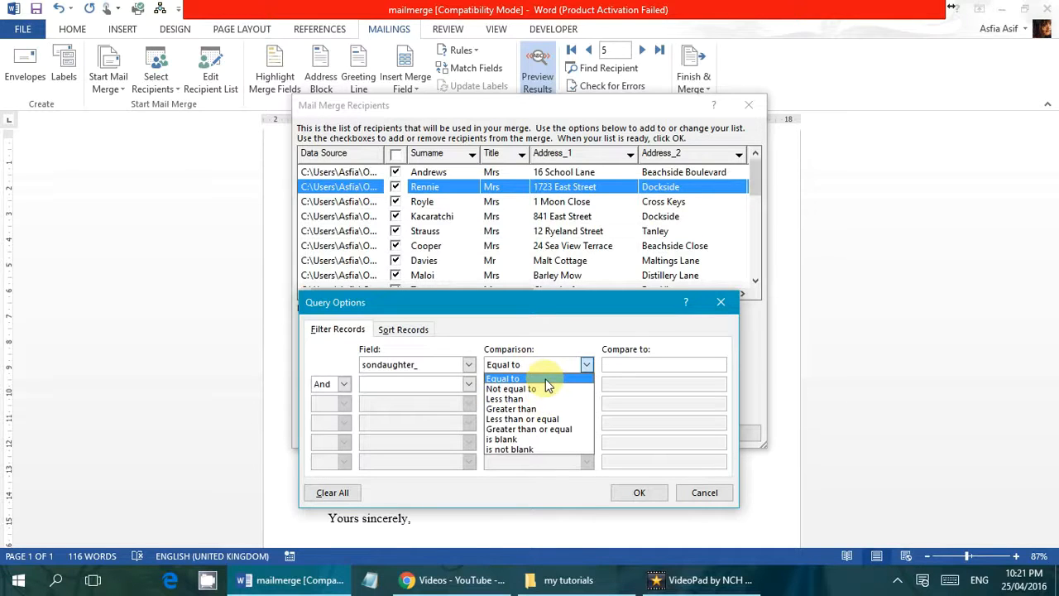
left_click(546, 379)
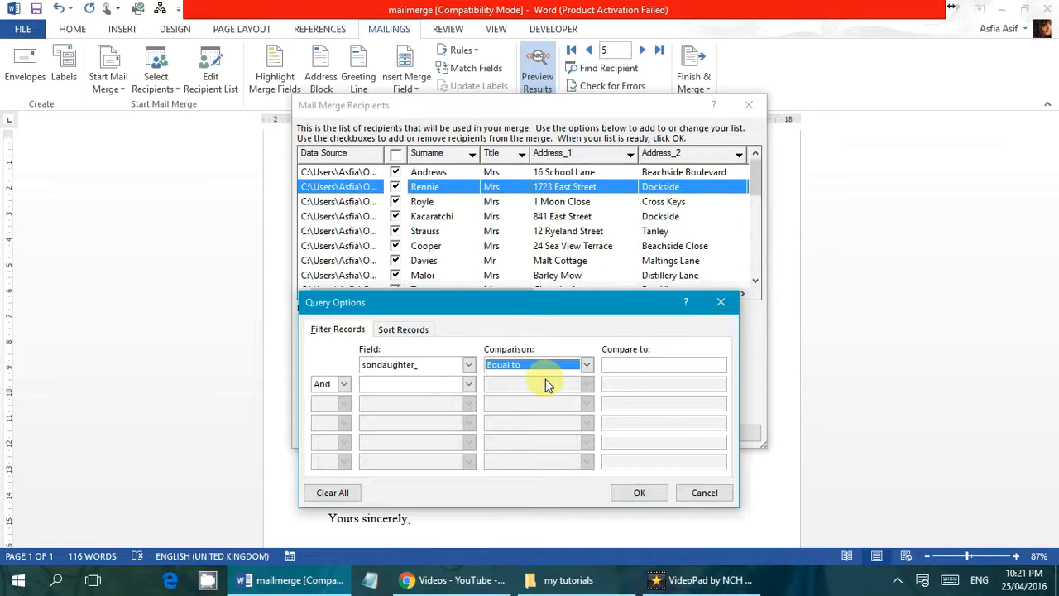
left_click(629, 364)
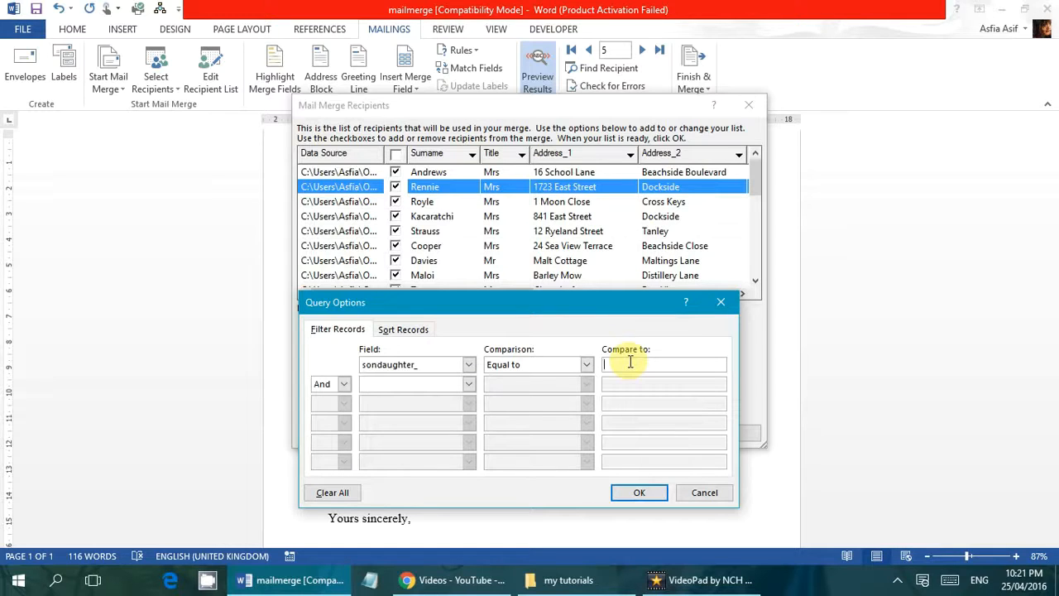
type("son")
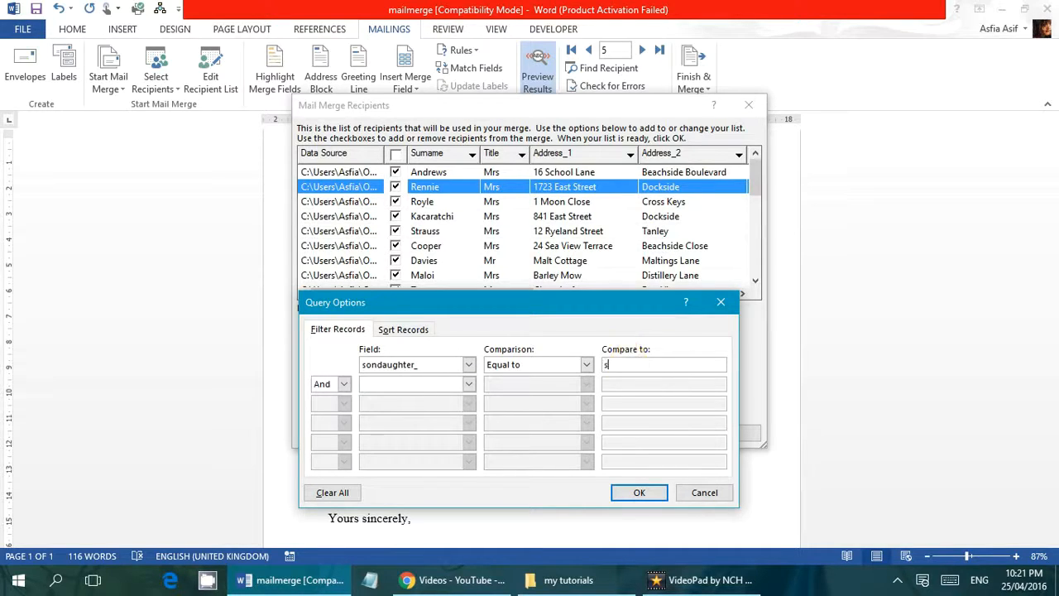
left_click(639, 493)
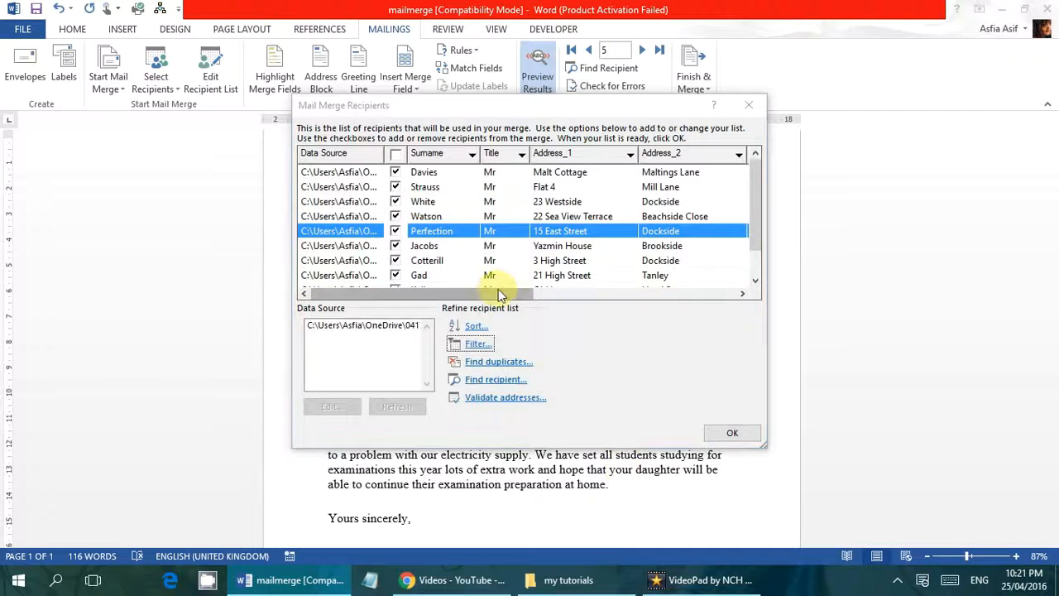
Widen the recipient list and sort it by Forename, then Surname, both ascending.
left_click_drag(495, 291, 680, 306)
mouse_move(757, 224)
left_mouse_down()
mouse_move(756, 272)
mouse_move(756, 211)
left_mouse_up()
left_click_drag(704, 294, 755, 185)
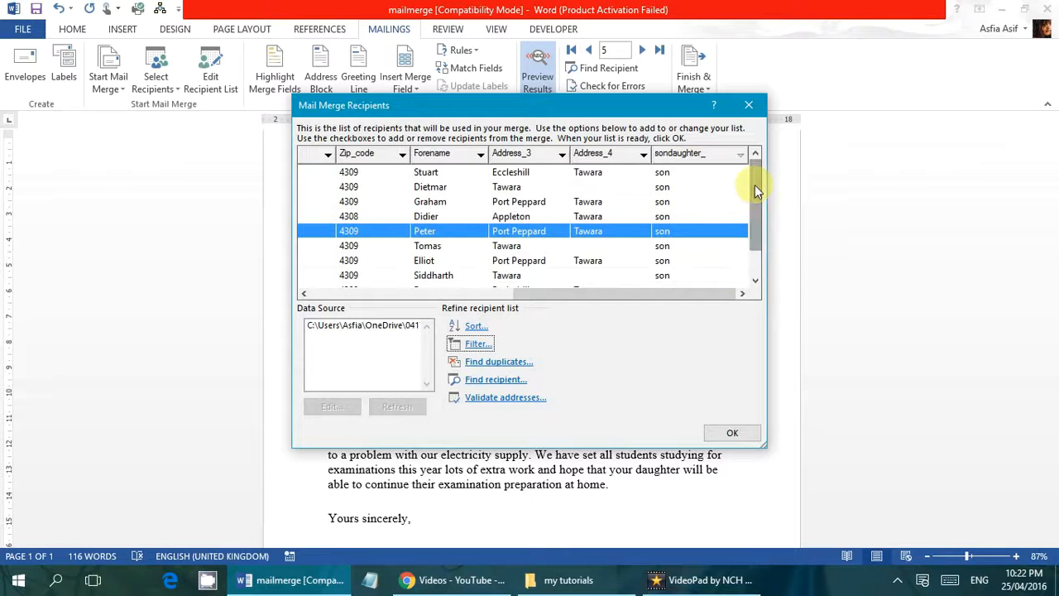
left_click(475, 328)
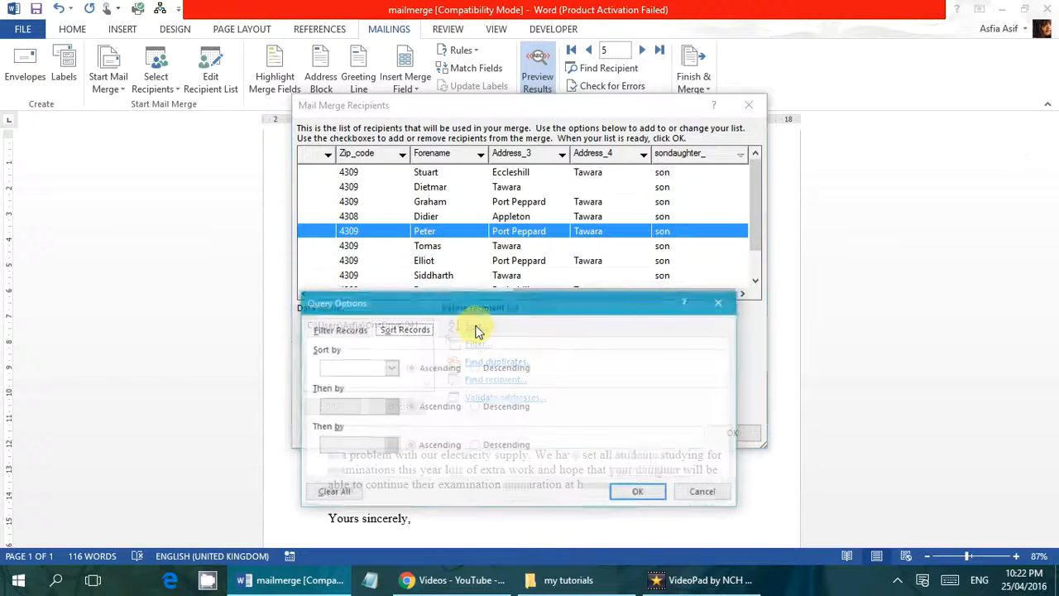
left_click(391, 367)
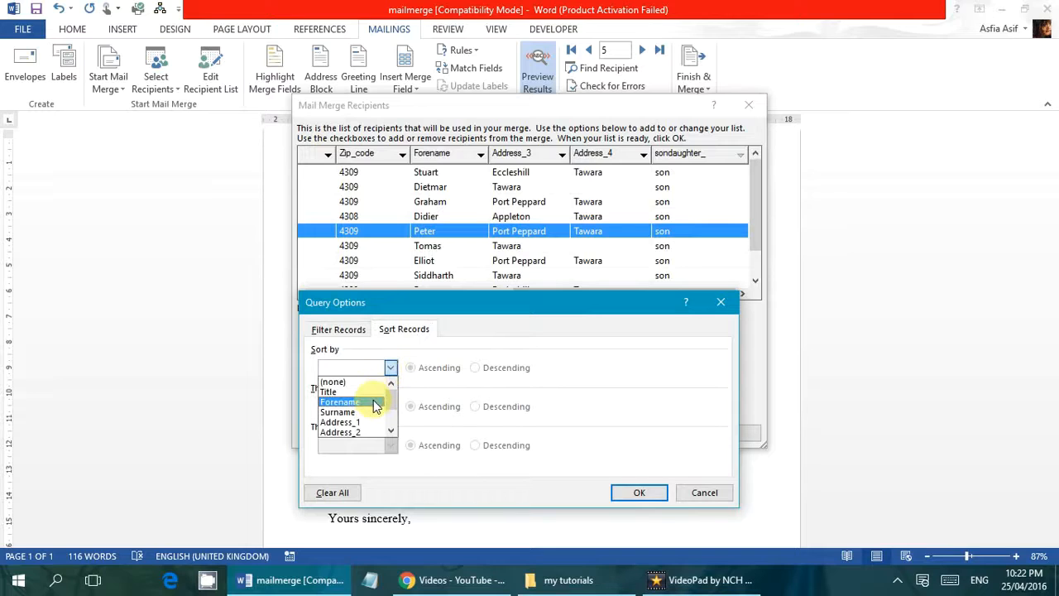
left_click(372, 402)
left_click(391, 407)
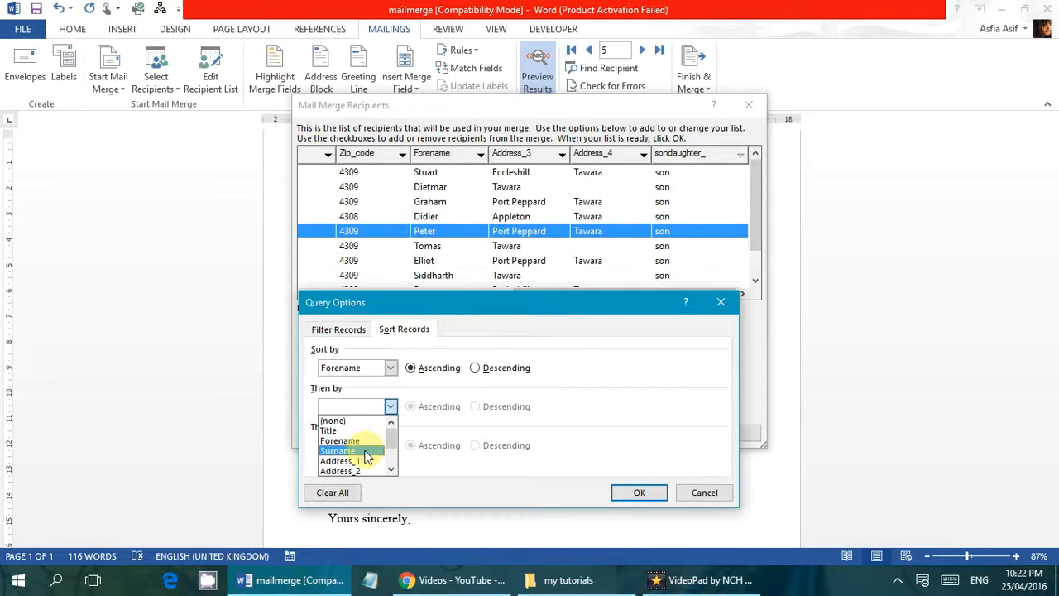
left_click(368, 453)
left_click(639, 492)
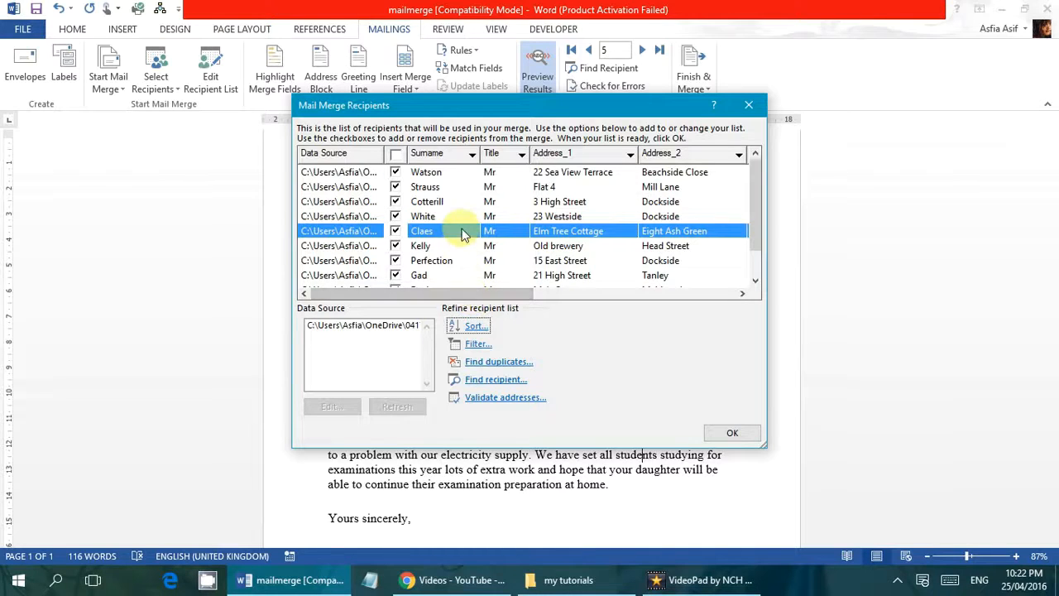
Uncheck the fourth listed recipient and confirm the recipient list.
left_click(421, 220)
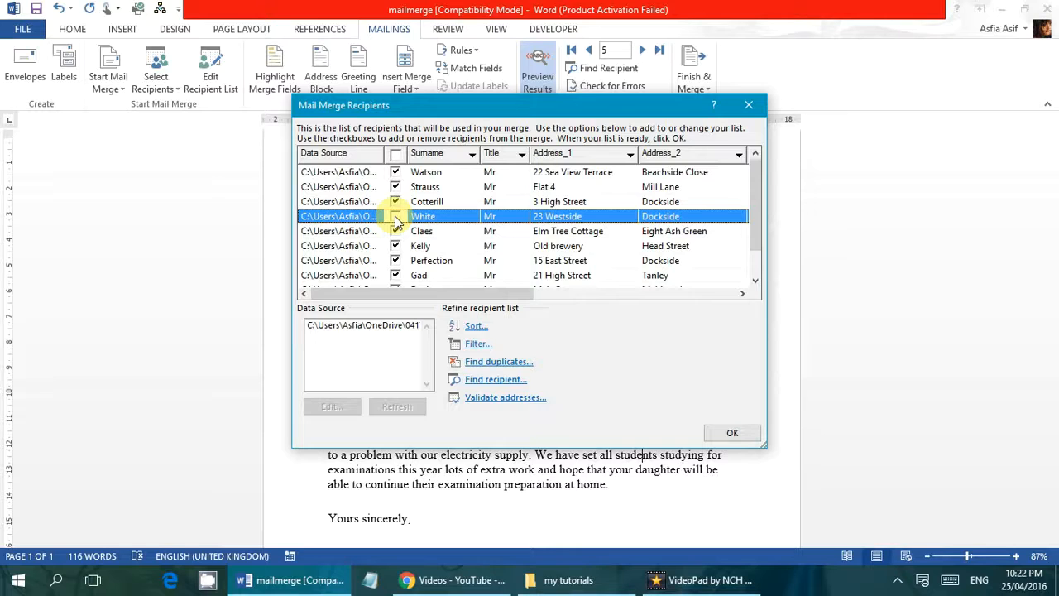
left_click(727, 435)
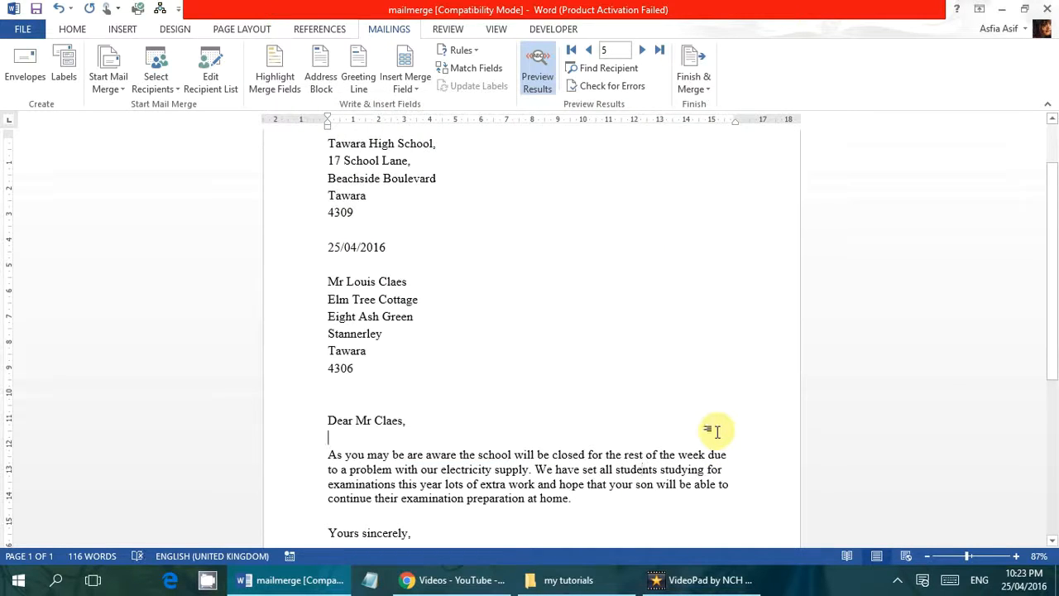
Finish the merge as Edit Individual Documents with All records, creating 9-page Letters1.
left_click(697, 85)
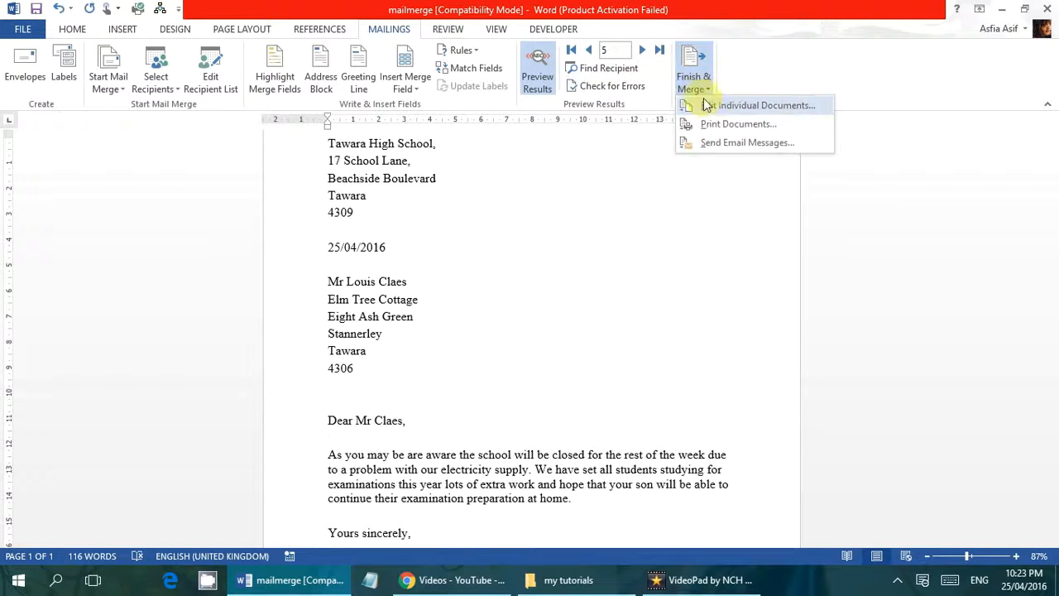
left_click(705, 106)
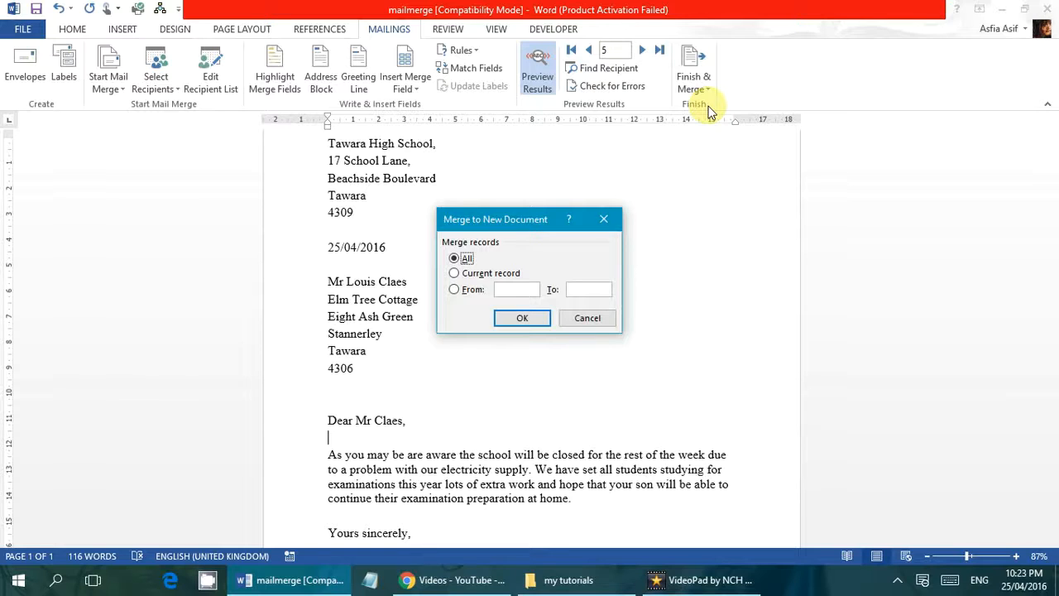
left_click(520, 313)
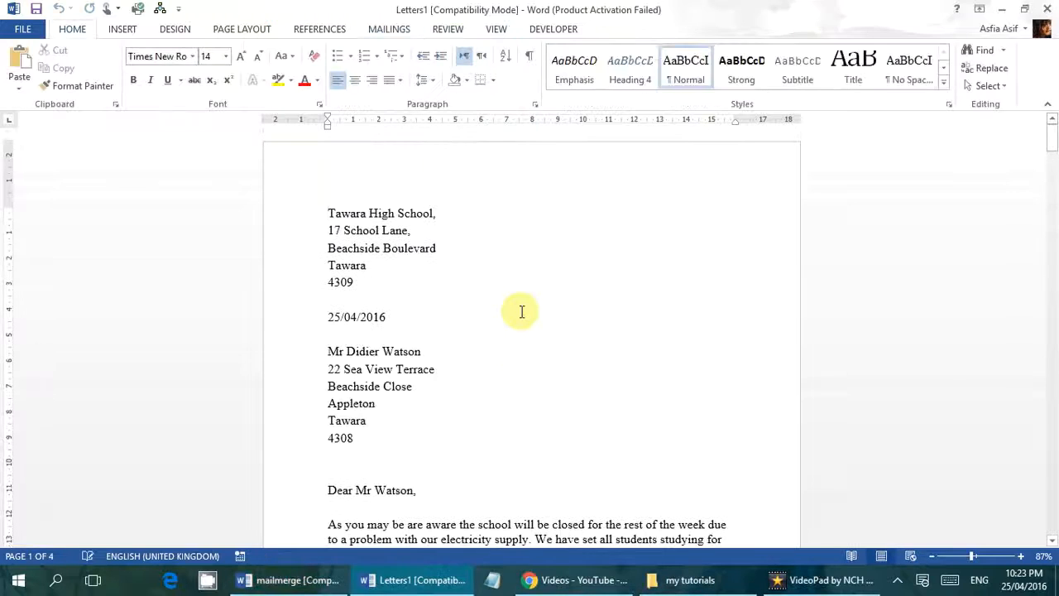
Scroll through Letters1 and its page thumbnails, then close it with Don't Save.
left_click(1053, 143)
left_click_drag(1055, 147, 1049, 575)
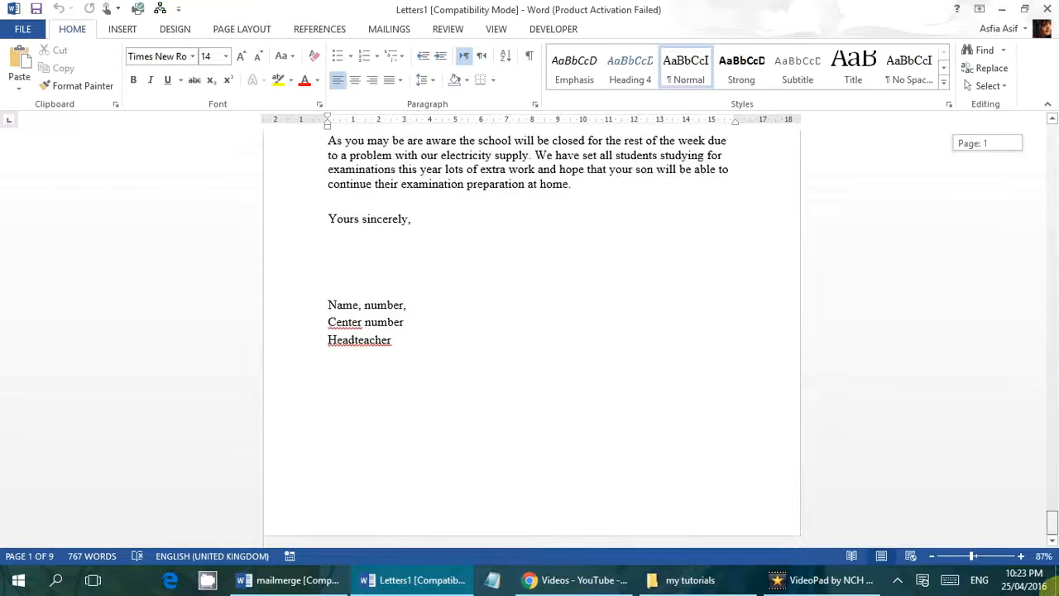
left_click(28, 556)
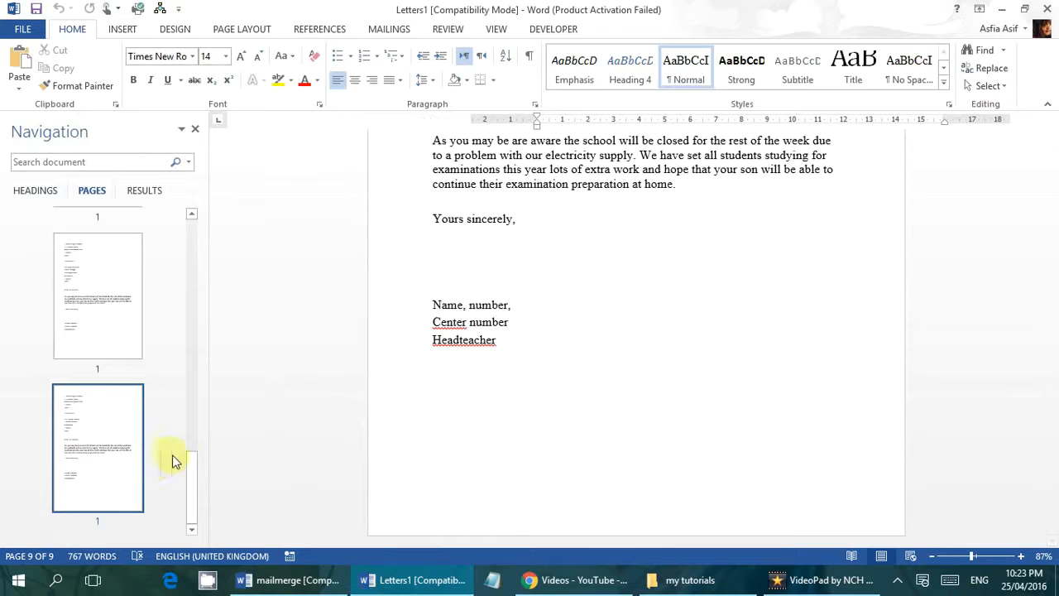
left_click_drag(194, 504, 212, 535)
left_click_drag(1052, 534, 1049, 66)
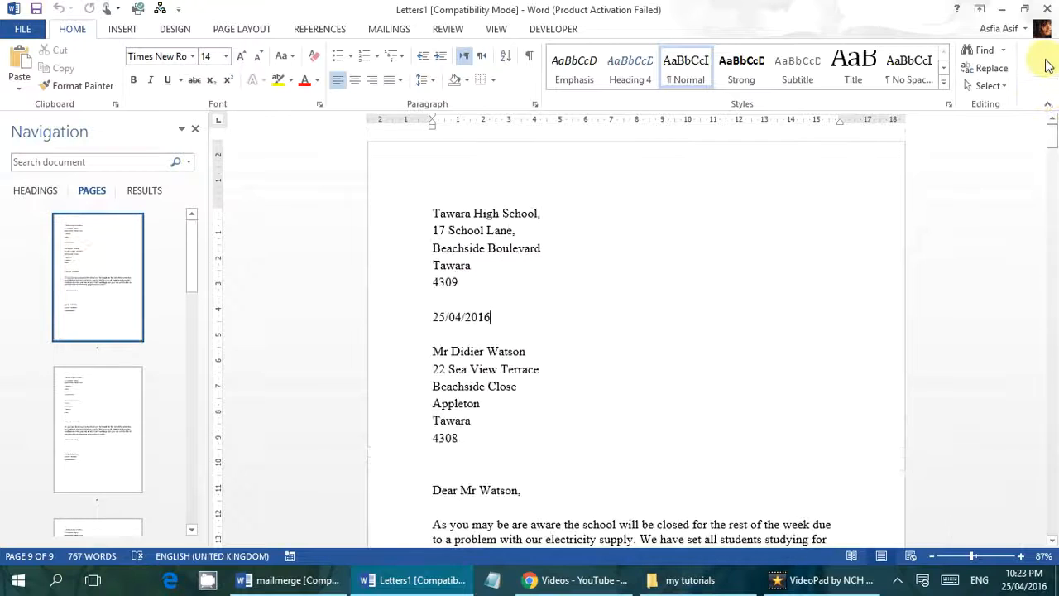
left_click(1053, 6)
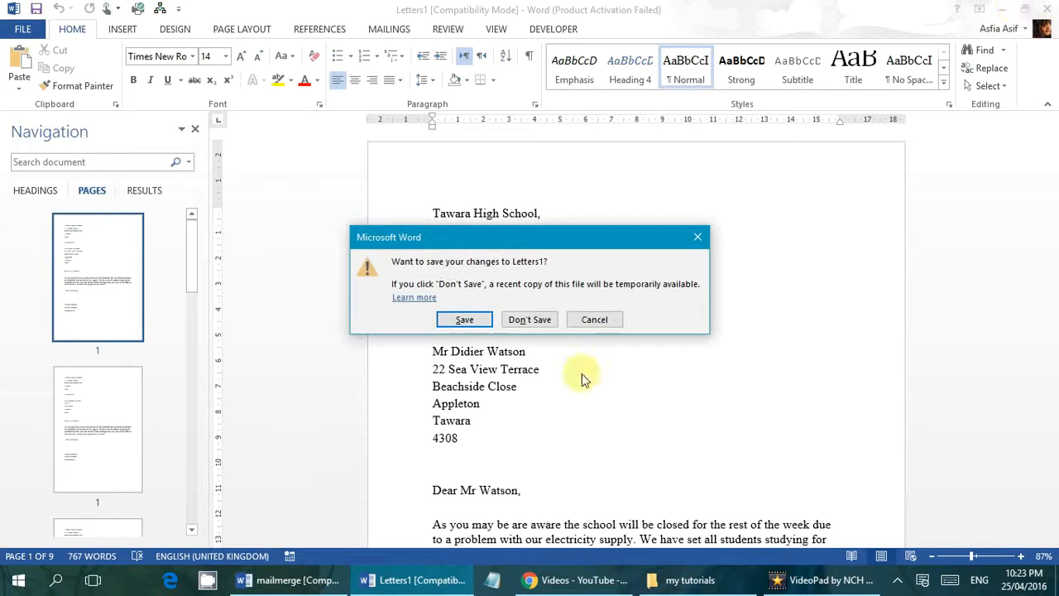
left_click(530, 319)
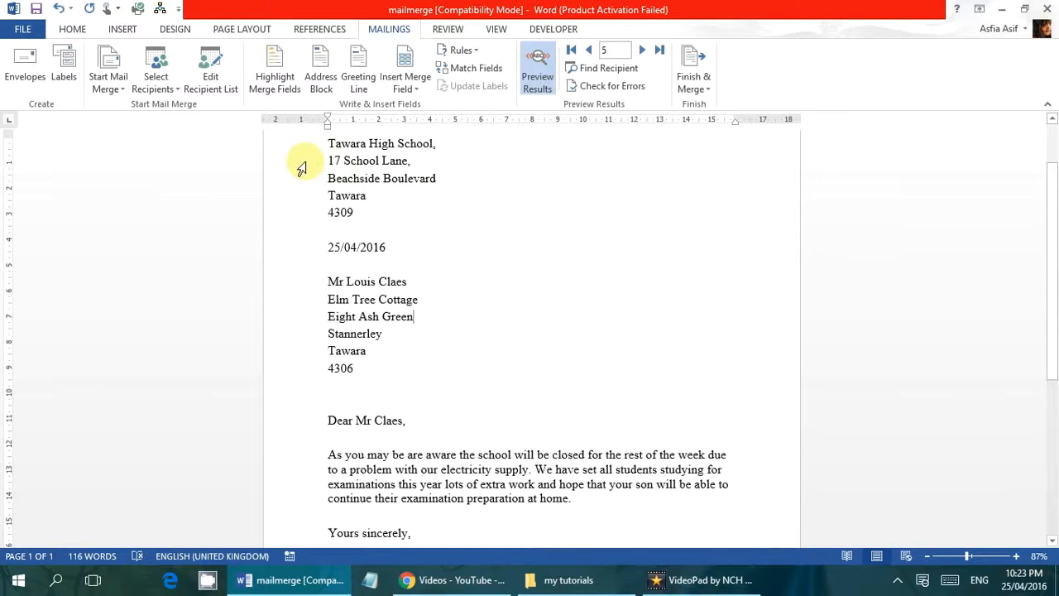
Zoom out to see the whole letter and inspect the previewed address block.
left_click(430, 262)
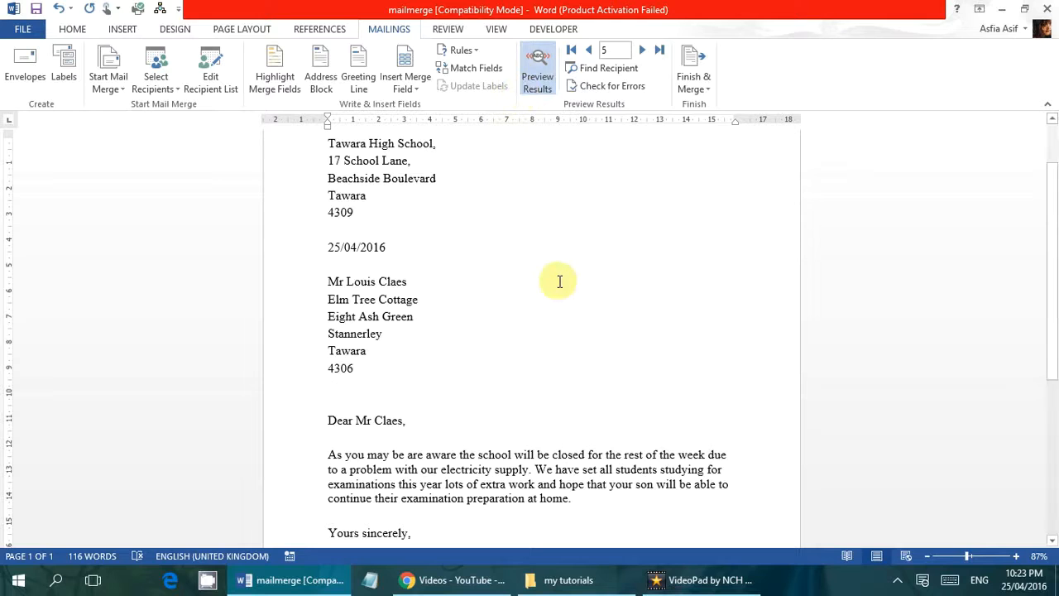
left_click_drag(966, 556, 951, 560)
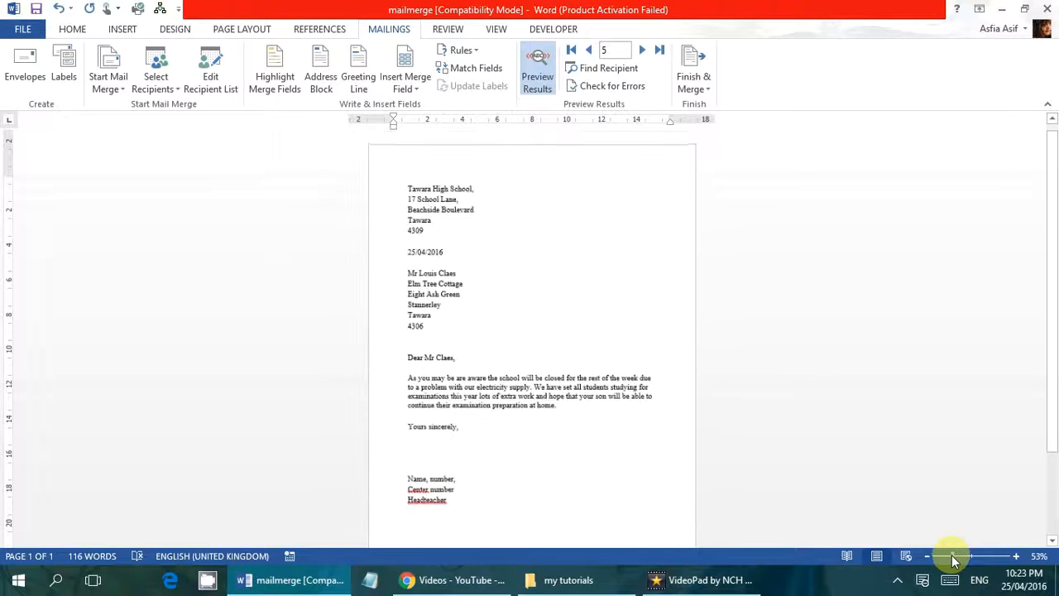
left_click(505, 395)
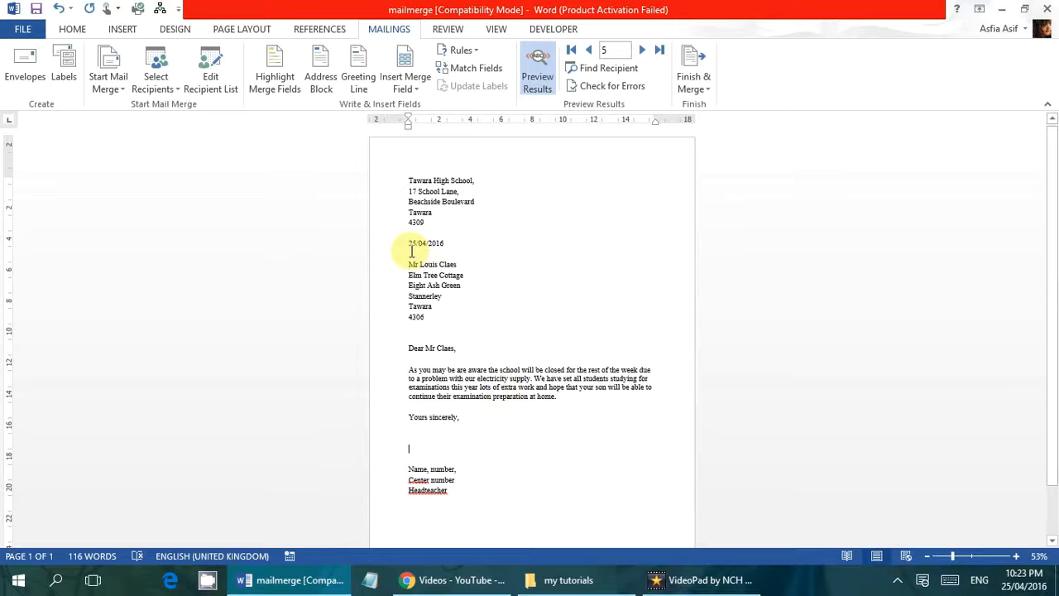
left_click_drag(419, 264, 428, 321)
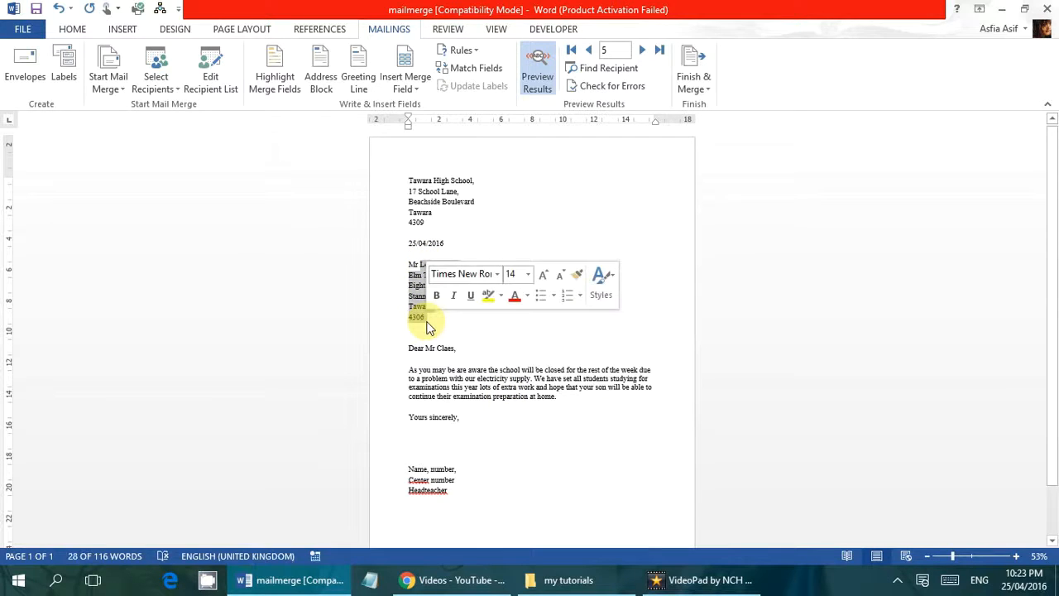
left_click(425, 318)
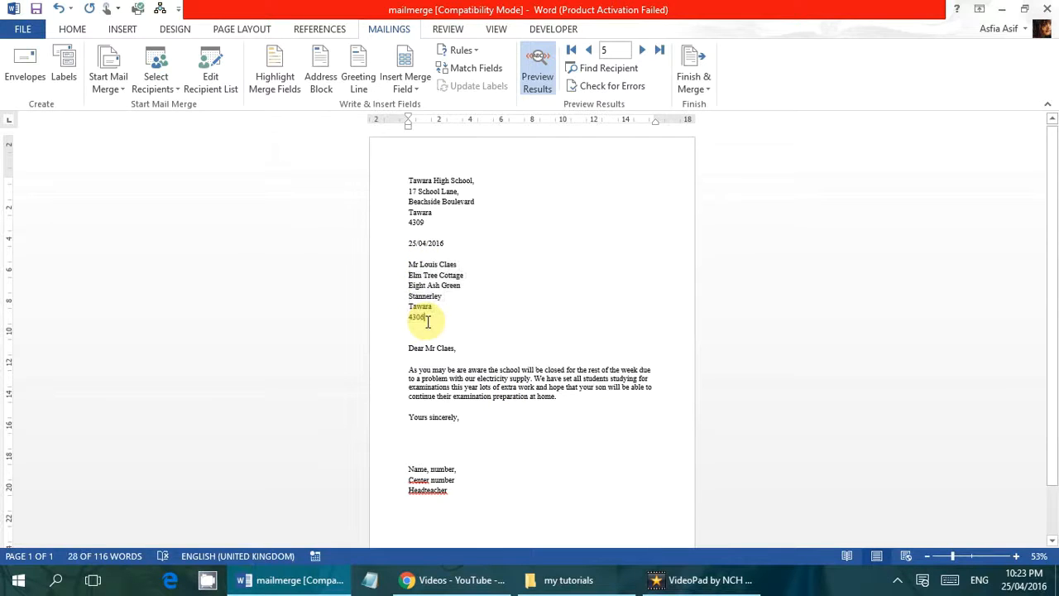
Turn off Preview Results to show merge fields, then open the FILE Info page.
left_click(527, 72)
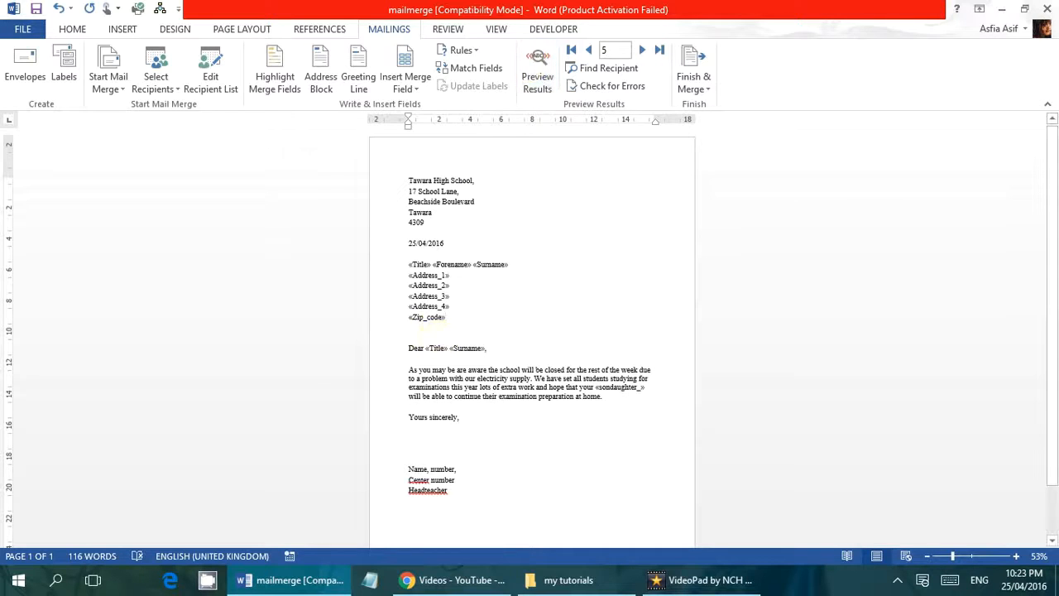
left_click_drag(411, 264, 478, 335)
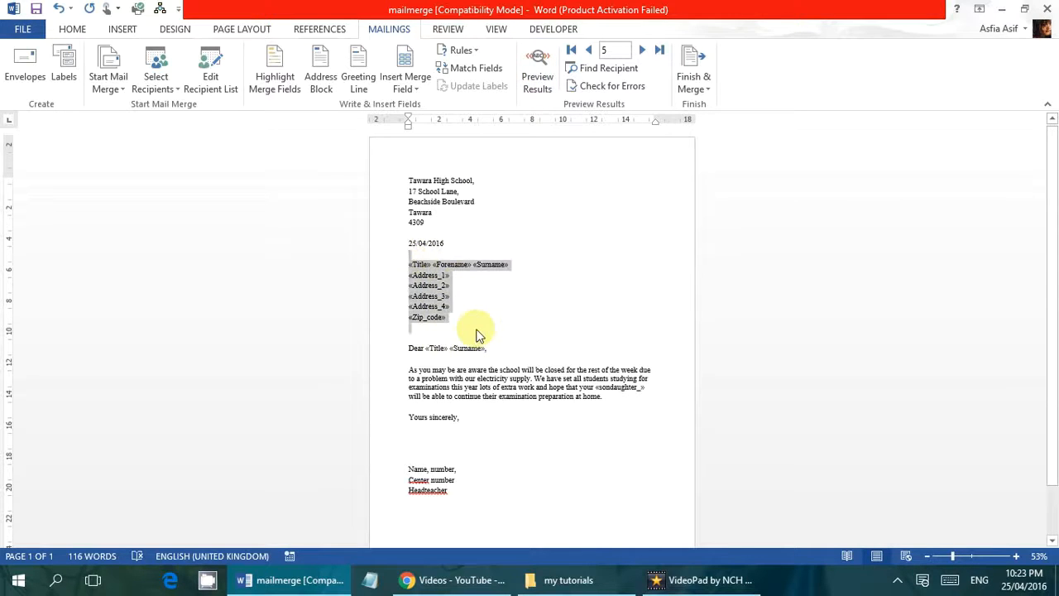
left_click(477, 335)
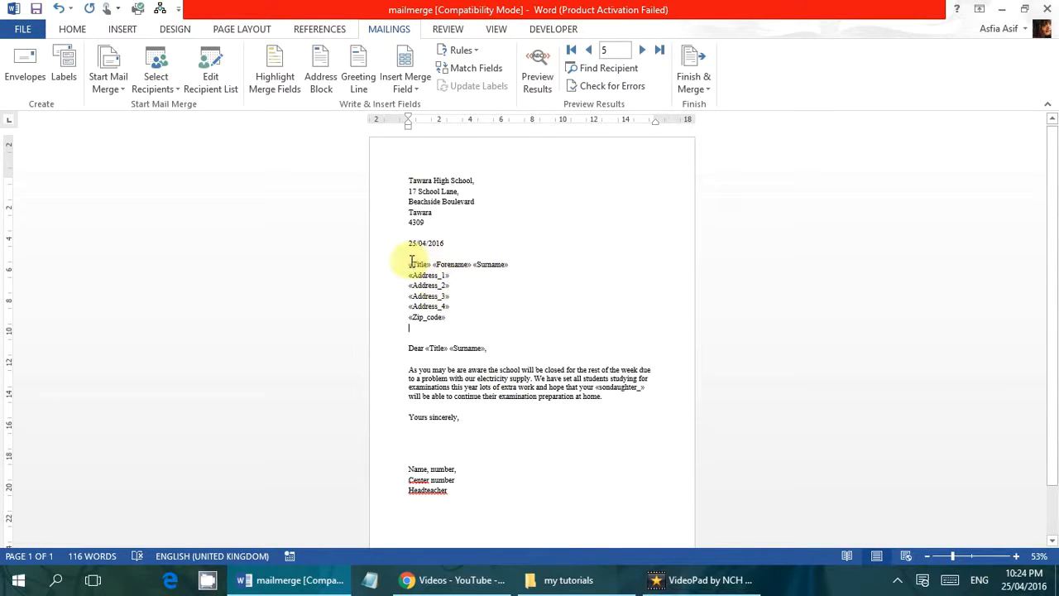
left_click_drag(414, 264, 533, 262)
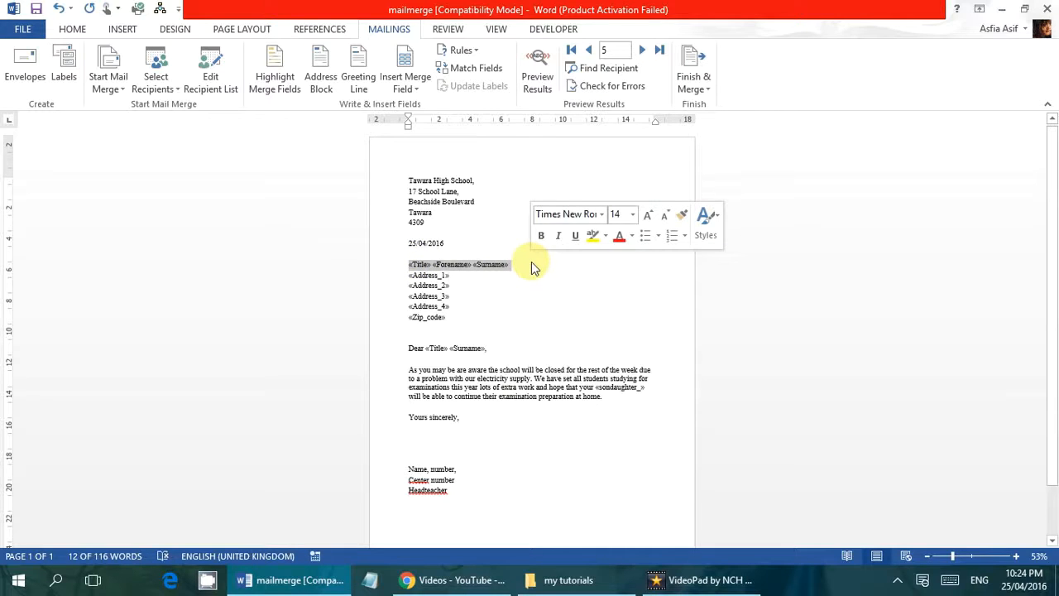
left_click(468, 290)
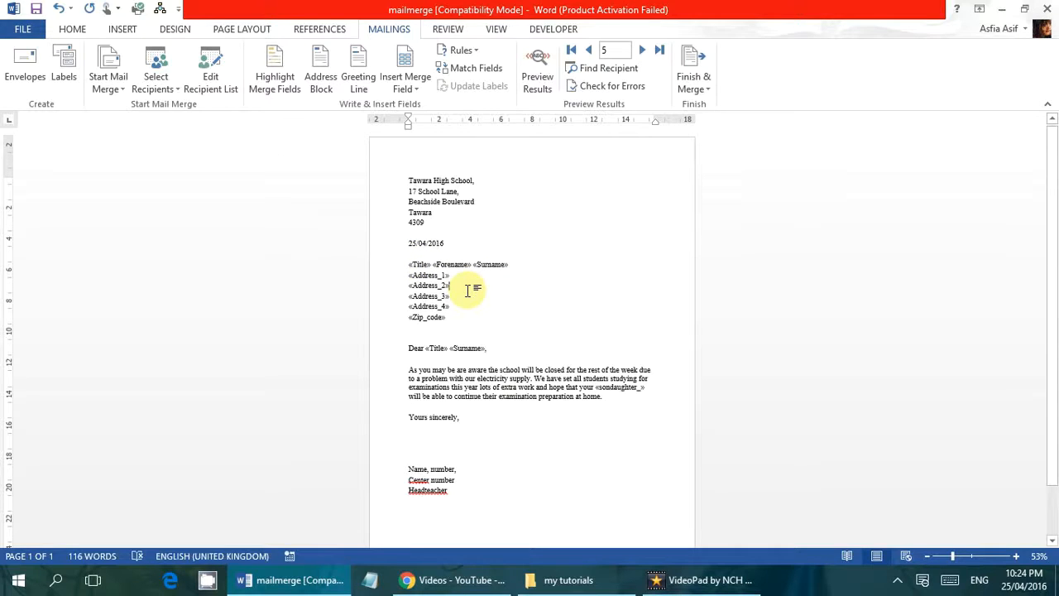
left_click(23, 29)
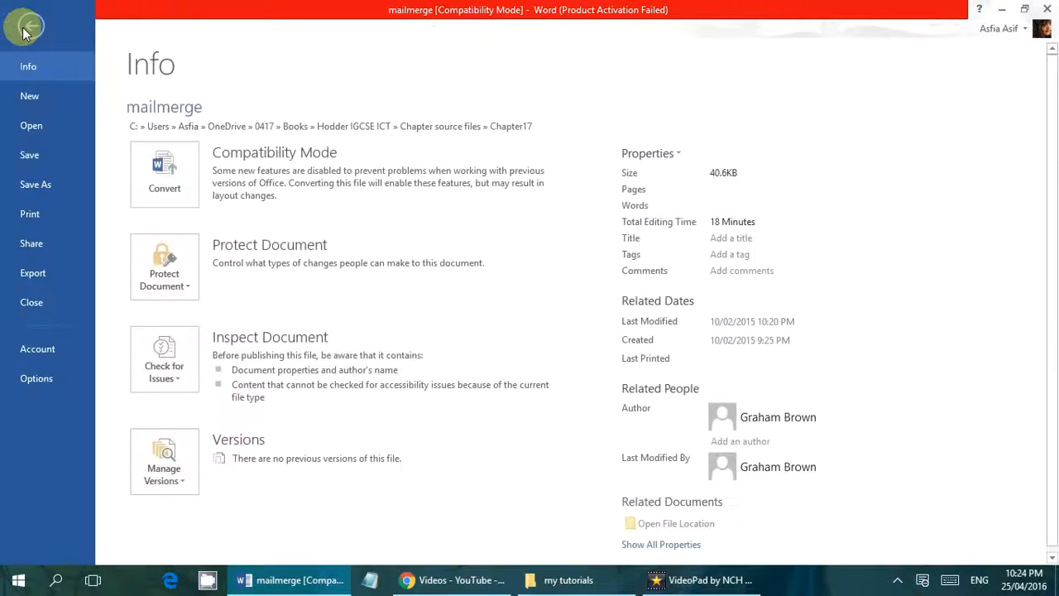
After previewing the letter, uncheck 'Print field codes instead of their values' in Advanced options.
left_click(38, 197)
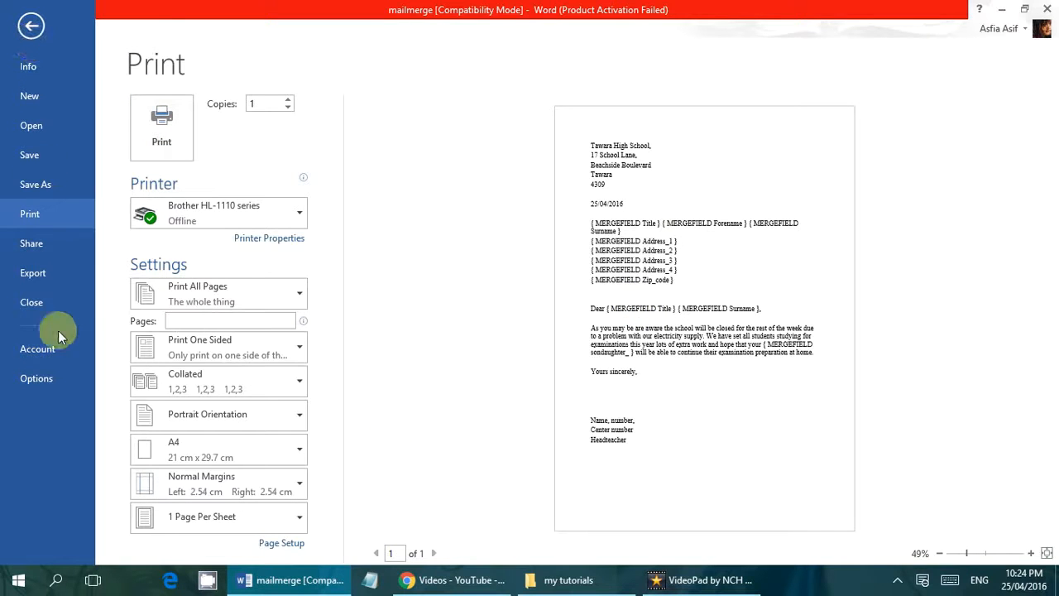
left_click(45, 381)
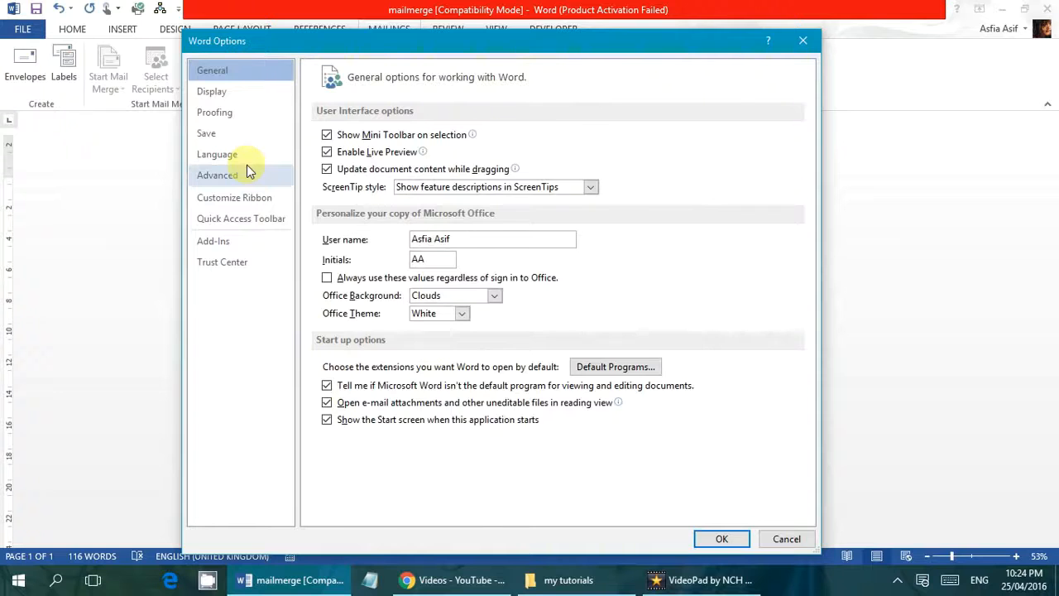
left_click(246, 166)
left_click_drag(816, 118, 826, 318)
left_click(426, 138)
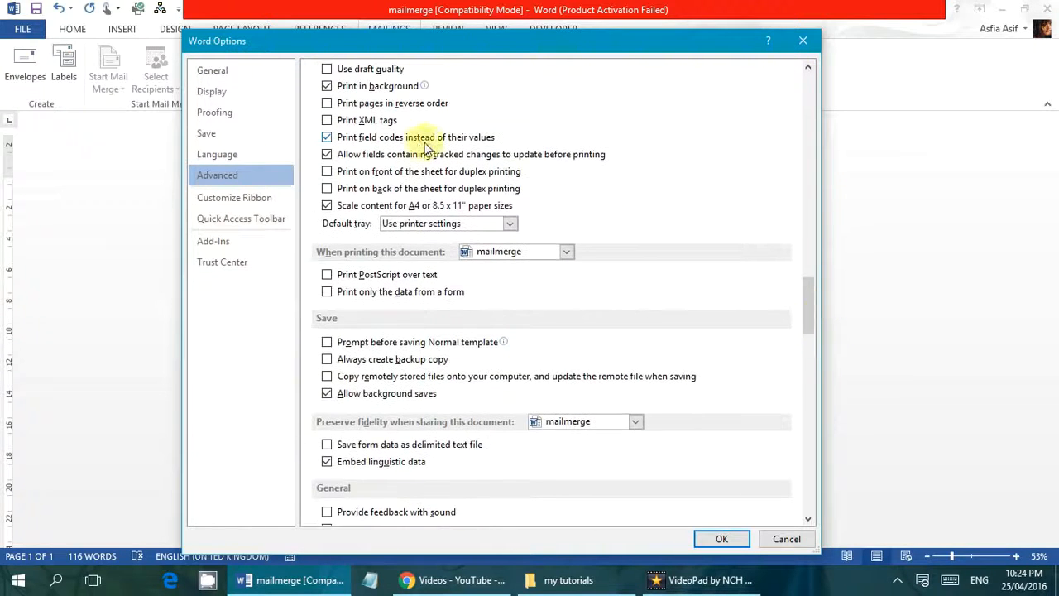
left_click(720, 537)
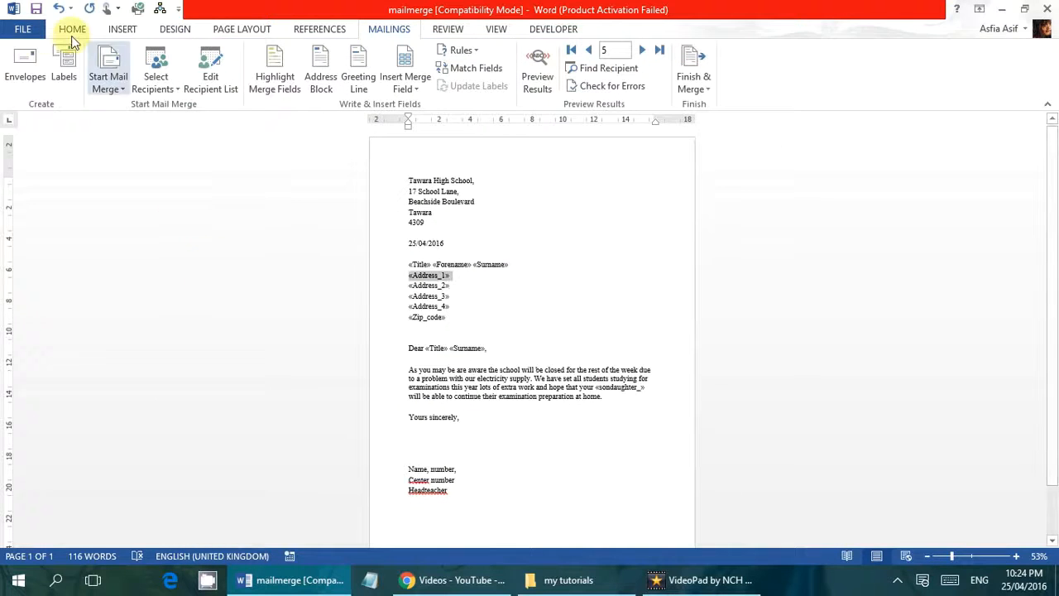
left_click(22, 29)
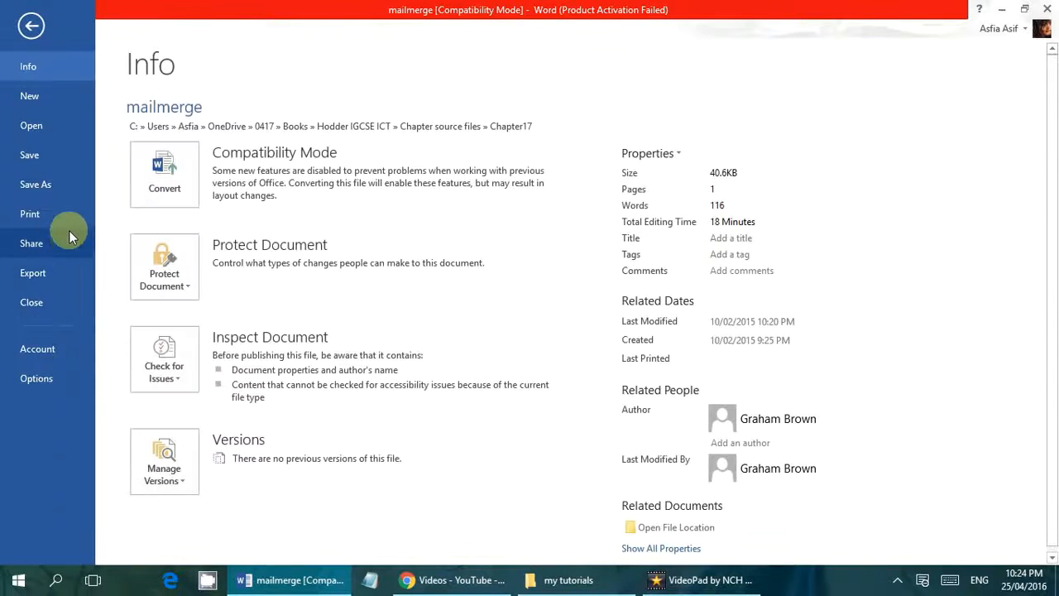
Preview the letter, then re-check 'Print field codes instead of their values' in Advanced options.
left_click(68, 219)
left_click(649, 295)
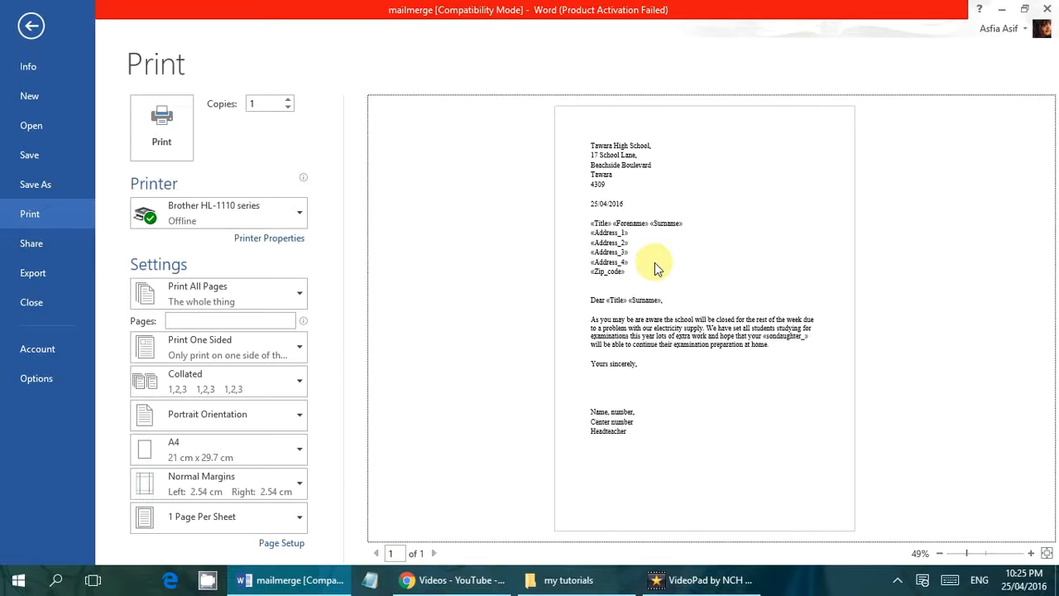
left_click(162, 139)
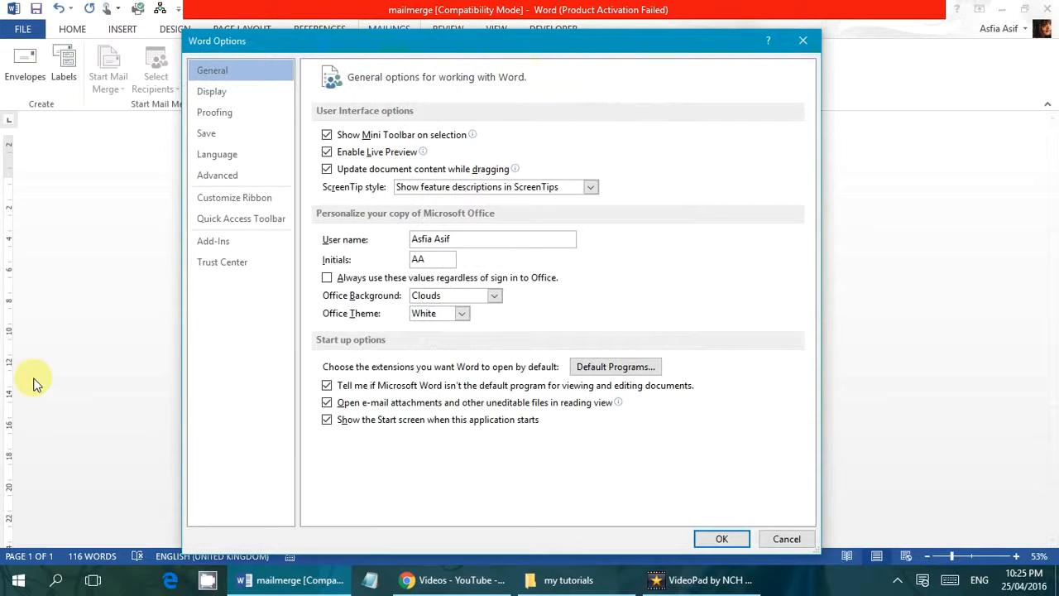
left_click(218, 175)
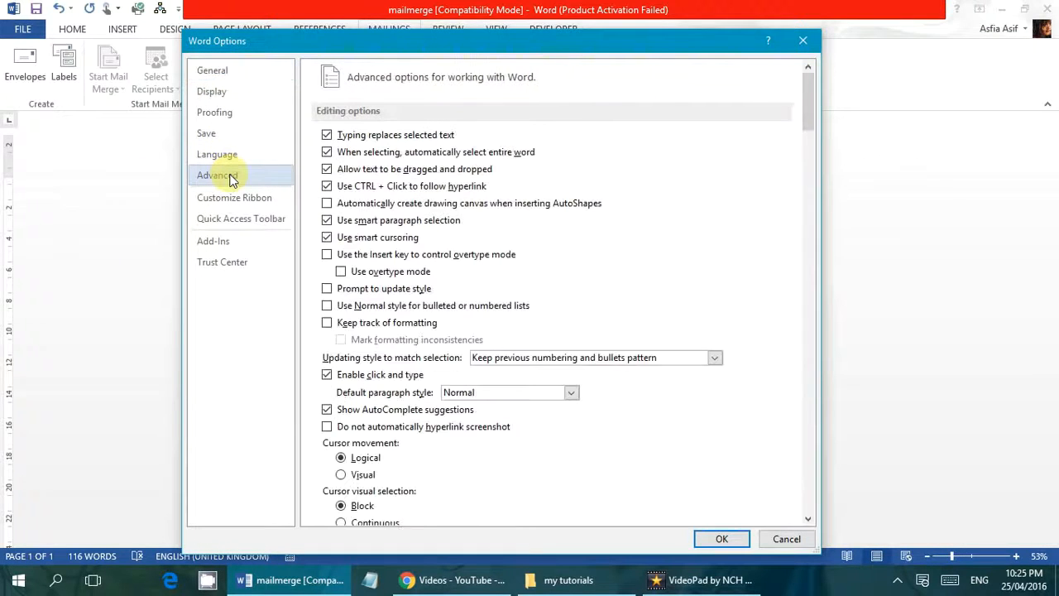
left_click_drag(811, 76, 809, 276)
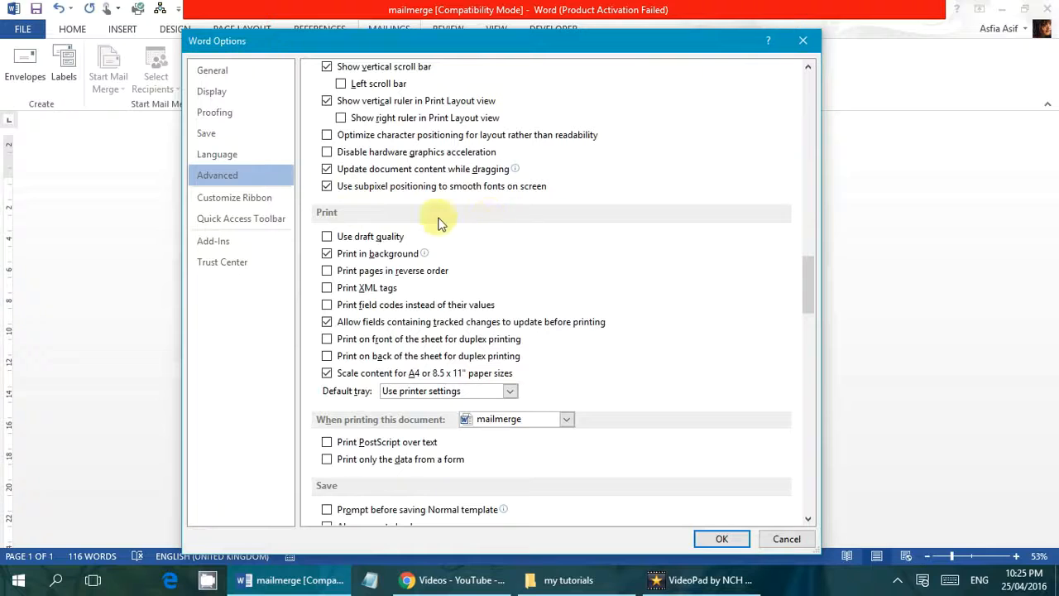
left_click(328, 305)
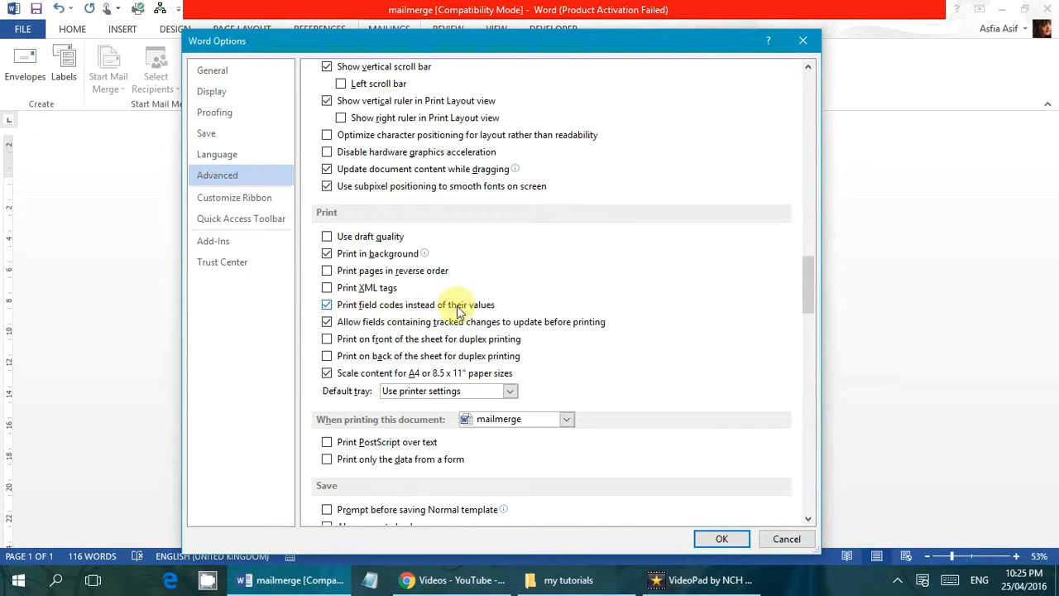
left_click(721, 539)
left_click(265, 296)
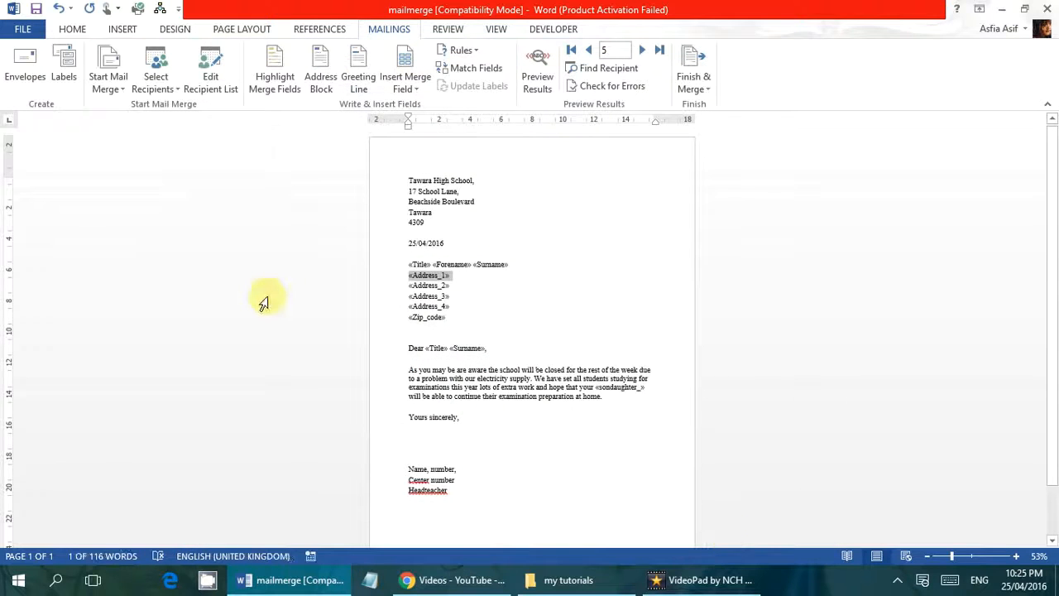
left_click(25, 30)
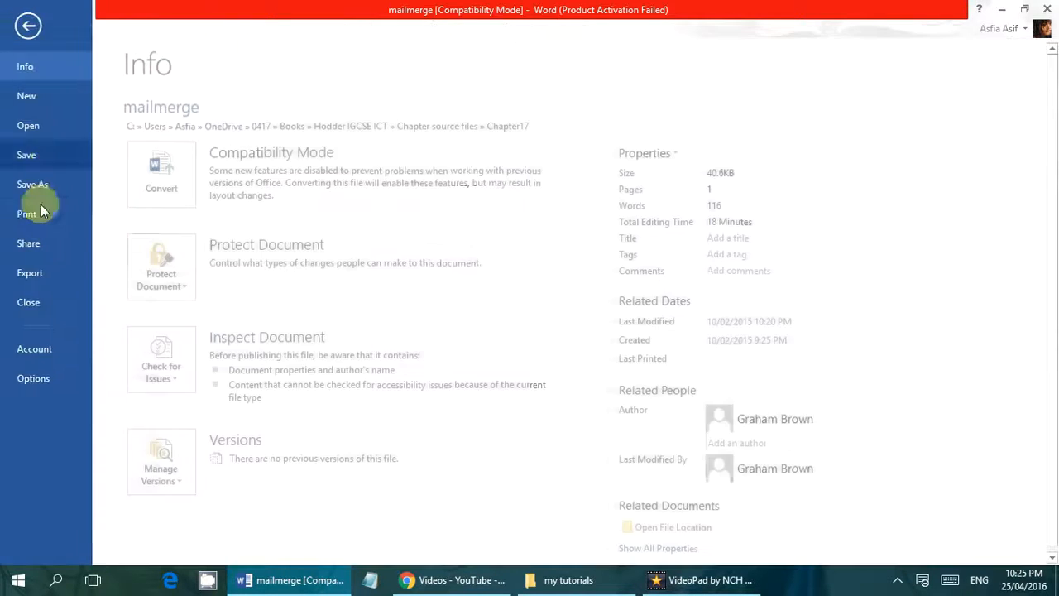
Print the field-code letter with Microsoft Print to PDF, saving it as letter.pdf.
left_click(40, 221)
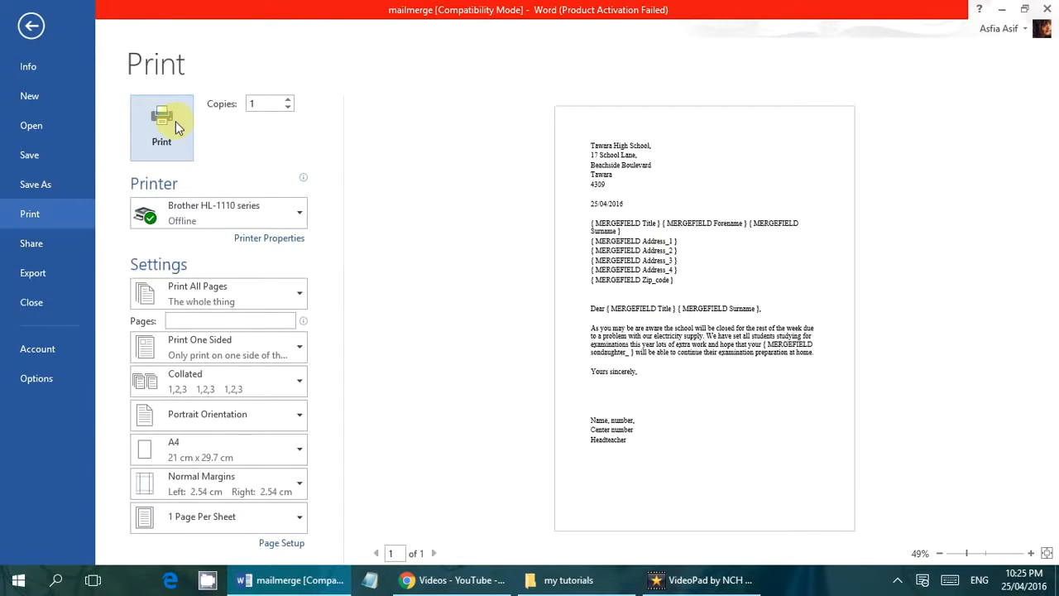
left_click(236, 213)
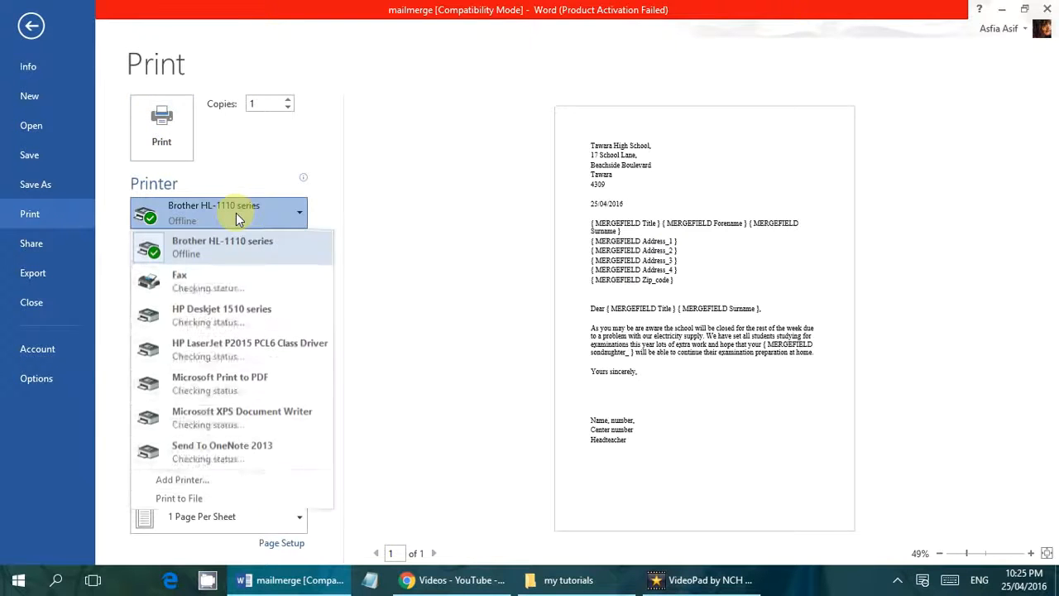
left_click(246, 385)
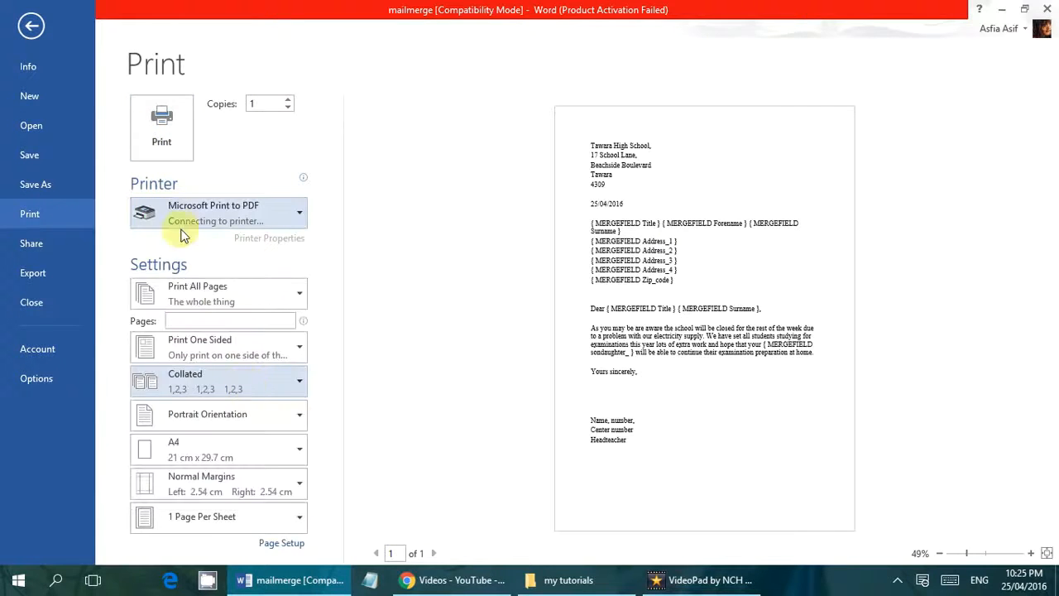
left_click(162, 132)
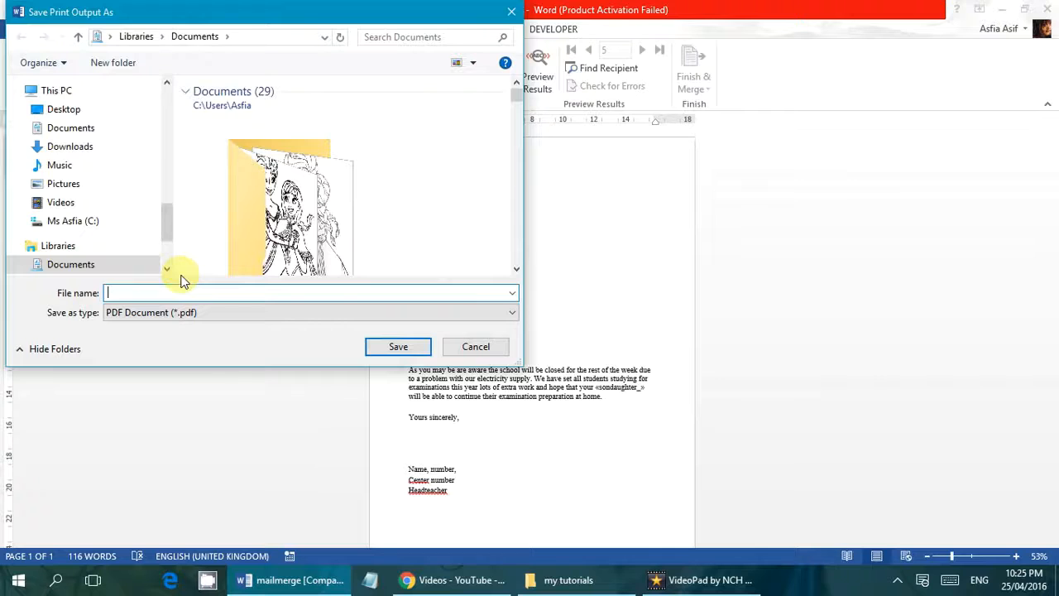
key("Return")
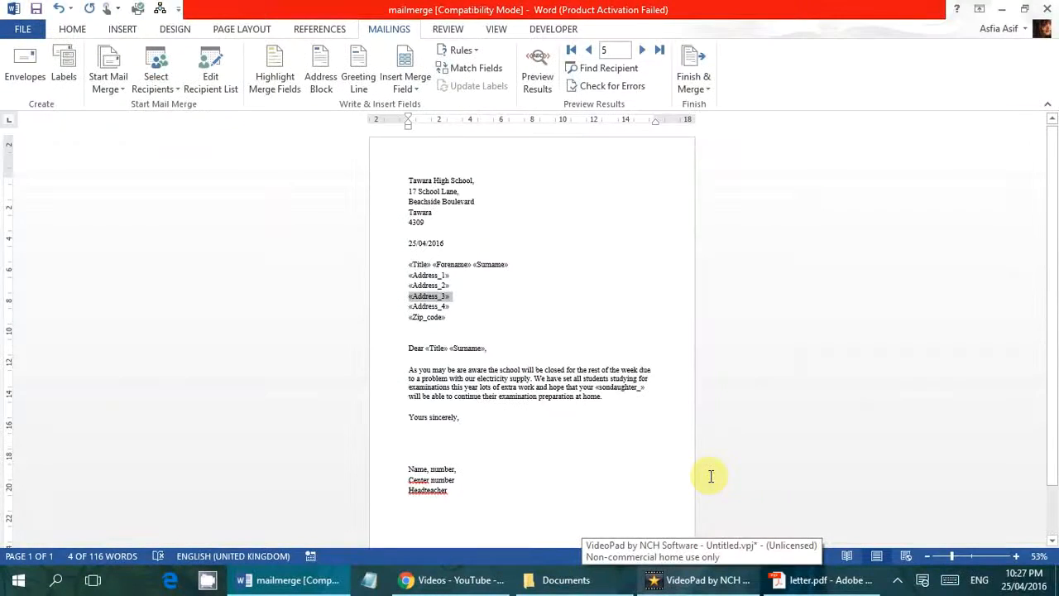
Zoom around letter.pdf in Acrobat Reader to confirm the MERGEFIELD codes, then close it.
left_click(801, 584)
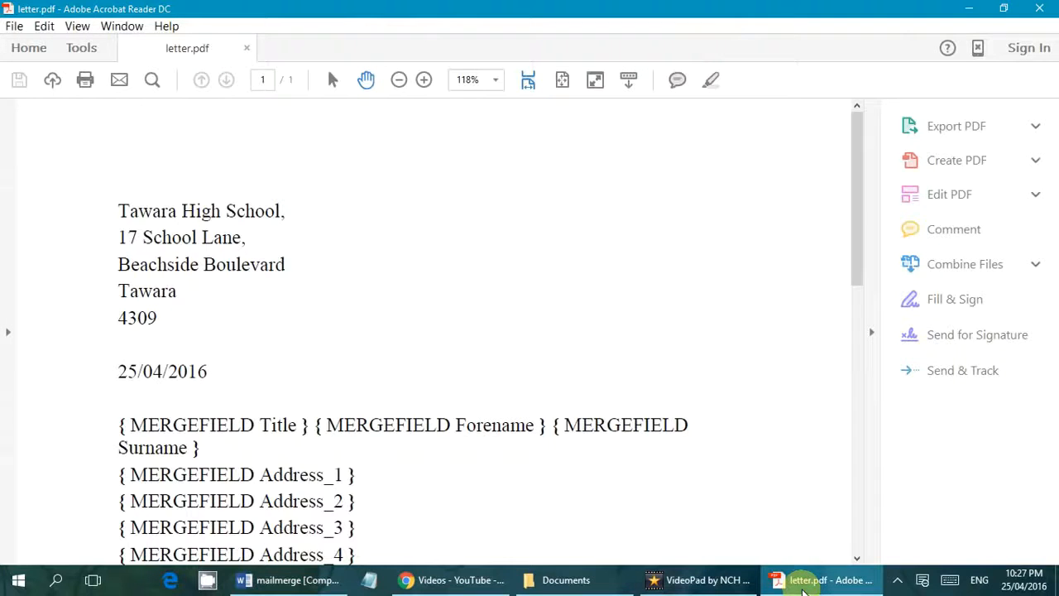
left_click(398, 80)
left_click(398, 79)
left_click(398, 80)
left_click(398, 79)
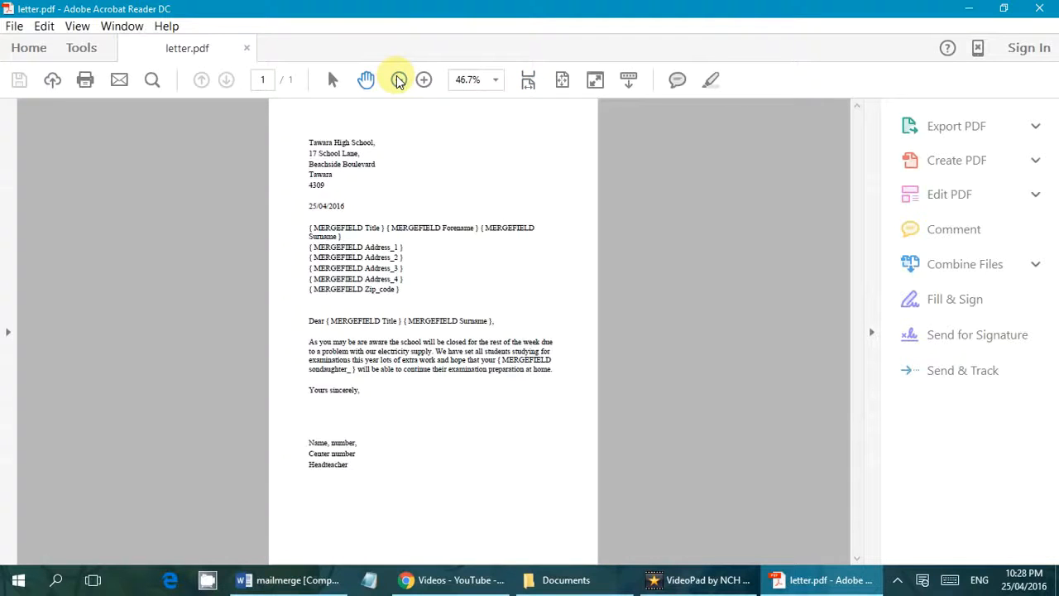
left_click(397, 79)
left_click(422, 81)
left_click(423, 80)
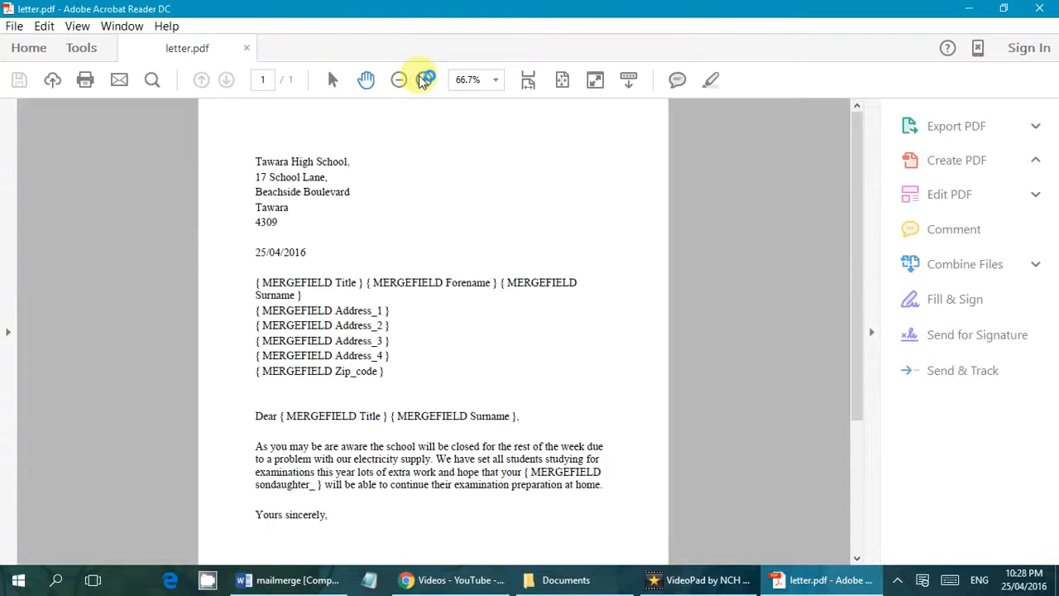
left_click(400, 79)
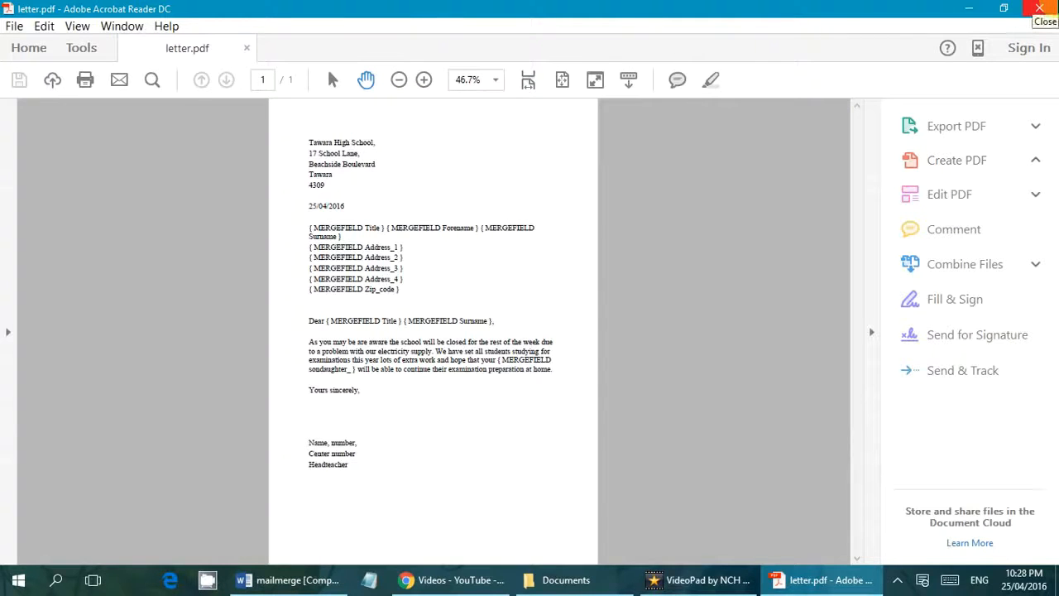
left_click(1039, 7)
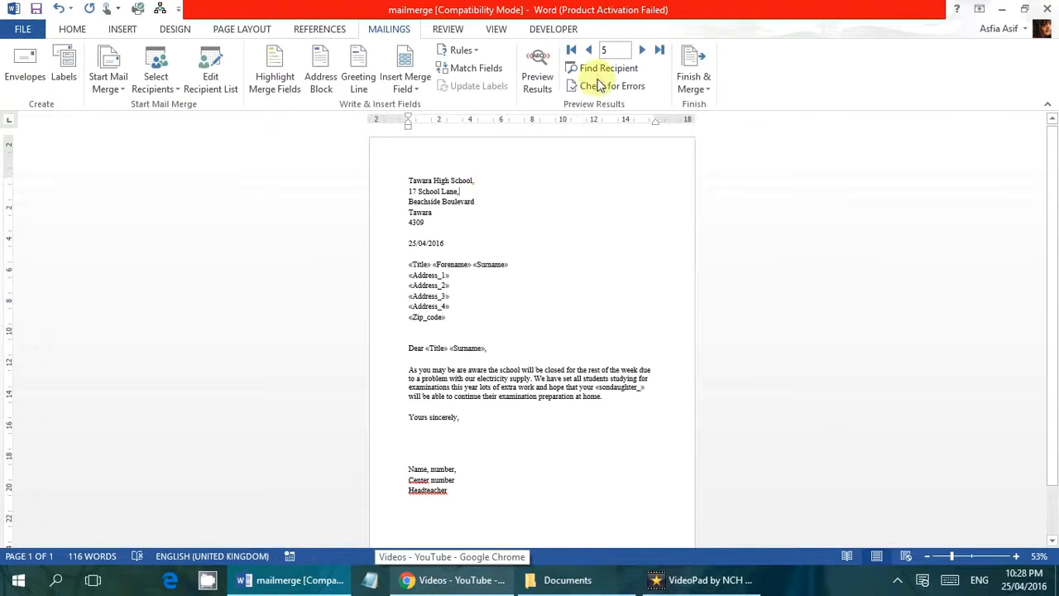
left_click(694, 81)
left_click(436, 229)
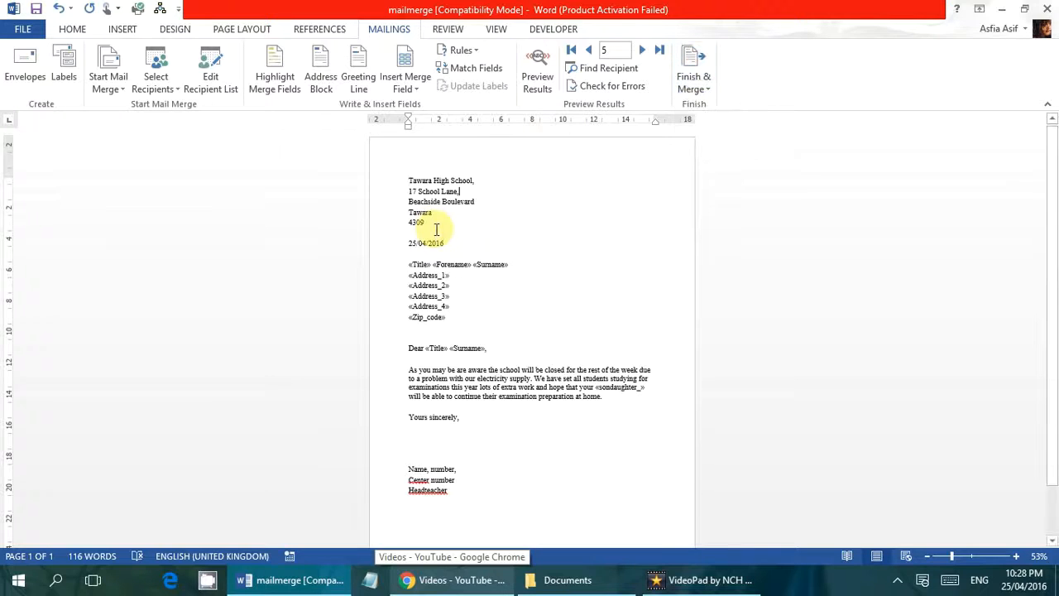
left_click(438, 275)
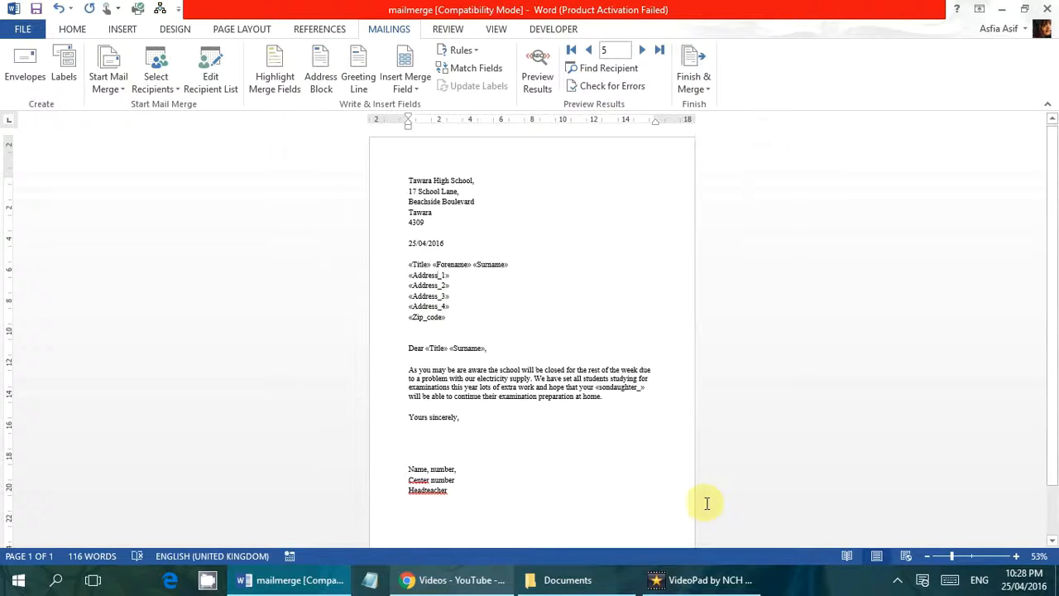
left_click(898, 579)
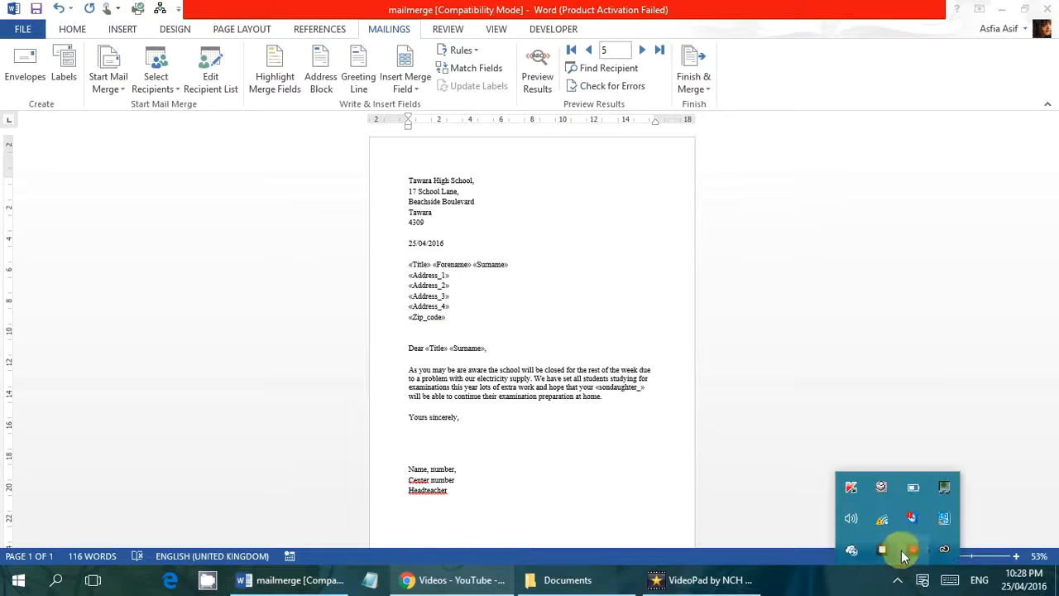